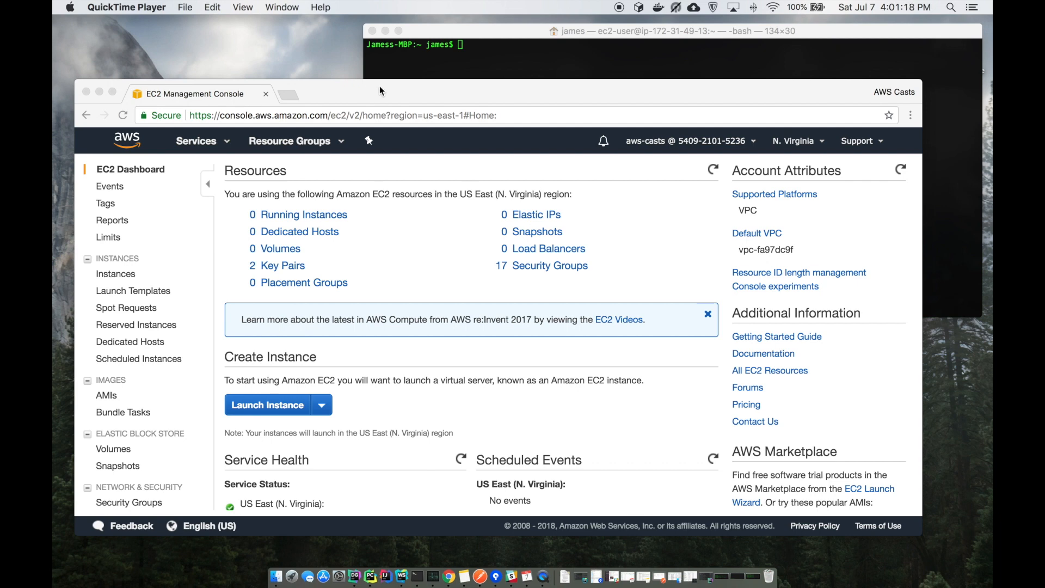
Go to Network & Security > Elastic IPs in the EC2 sidebar, which lists no addresses yet
left_click_drag(380, 86, 391, 72)
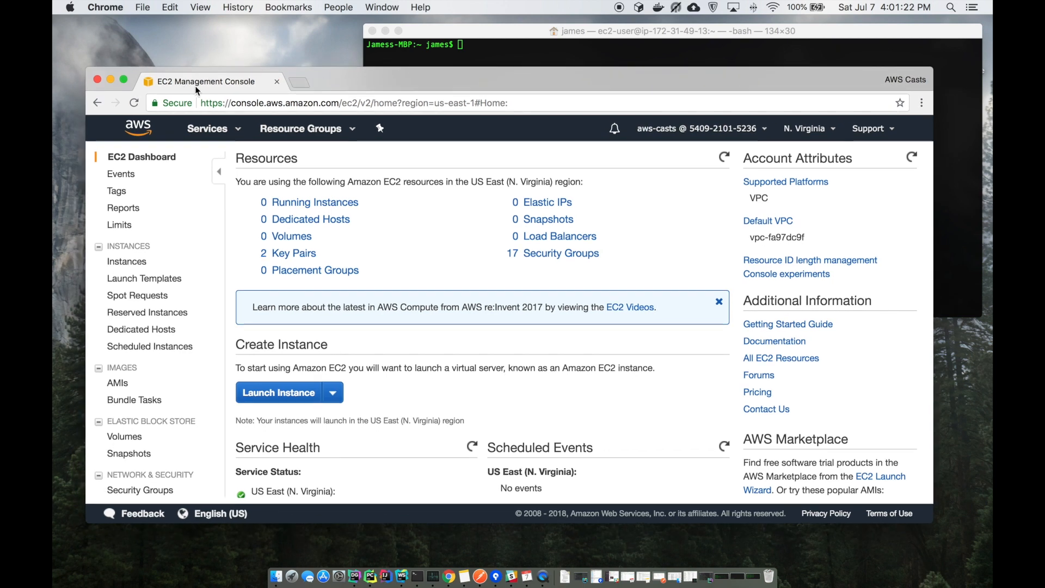
scroll(137, 338, "down", 1)
scroll(137, 342, "up", 1)
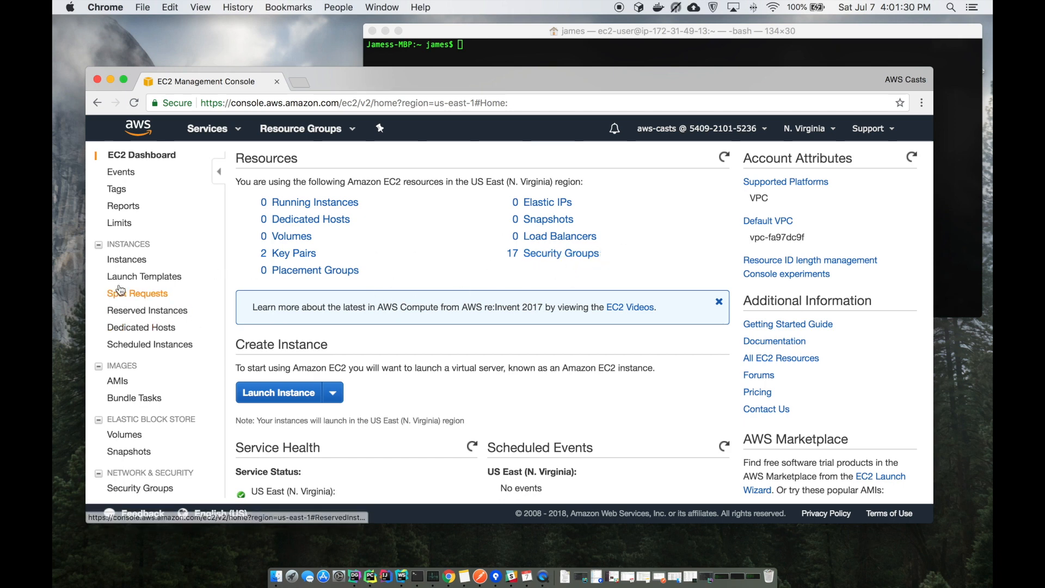
scroll(149, 319, "down", 3)
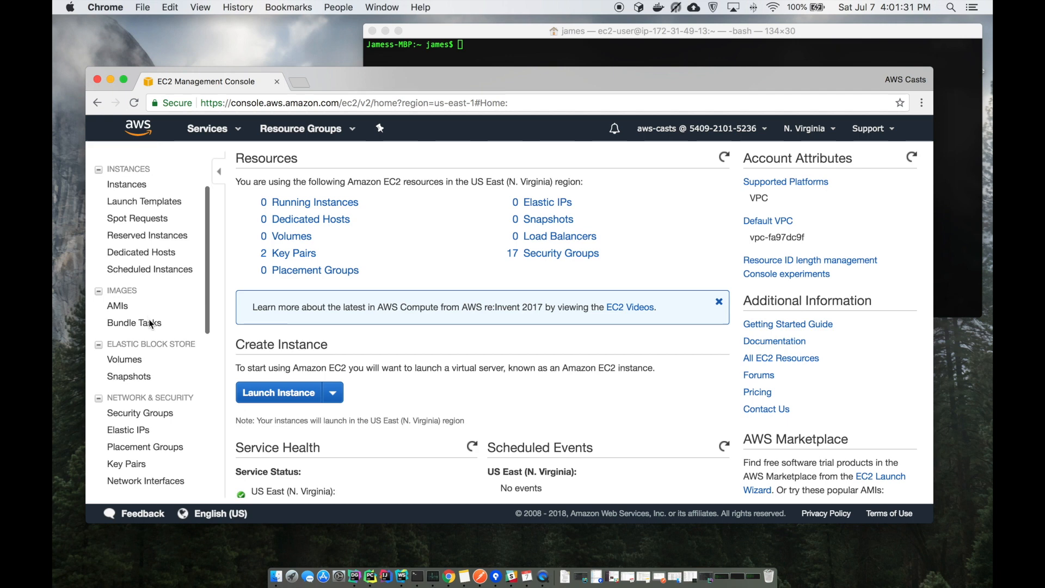
scroll(150, 414, "down", 2)
left_click(140, 379)
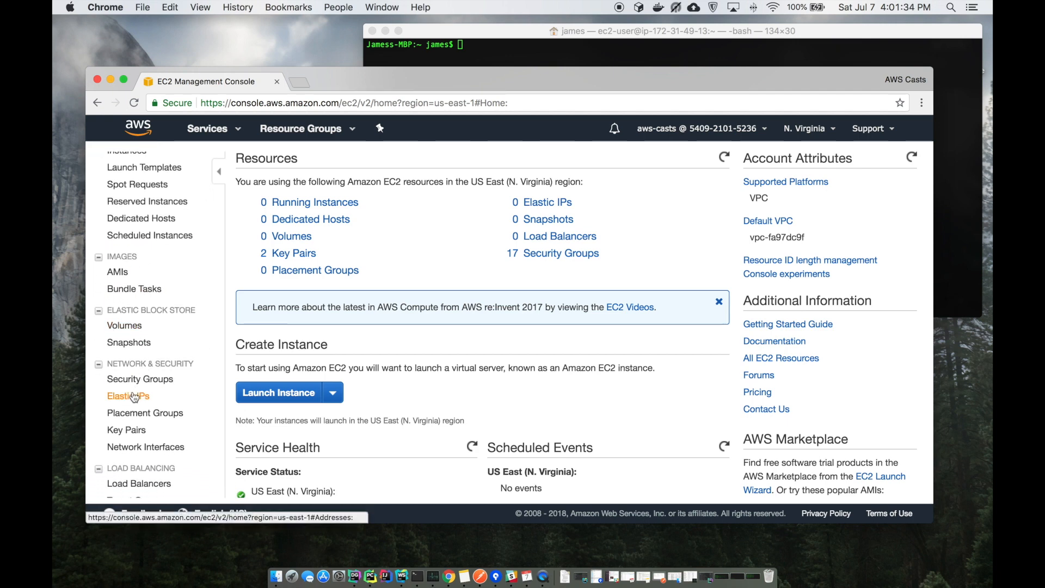
left_click(135, 396)
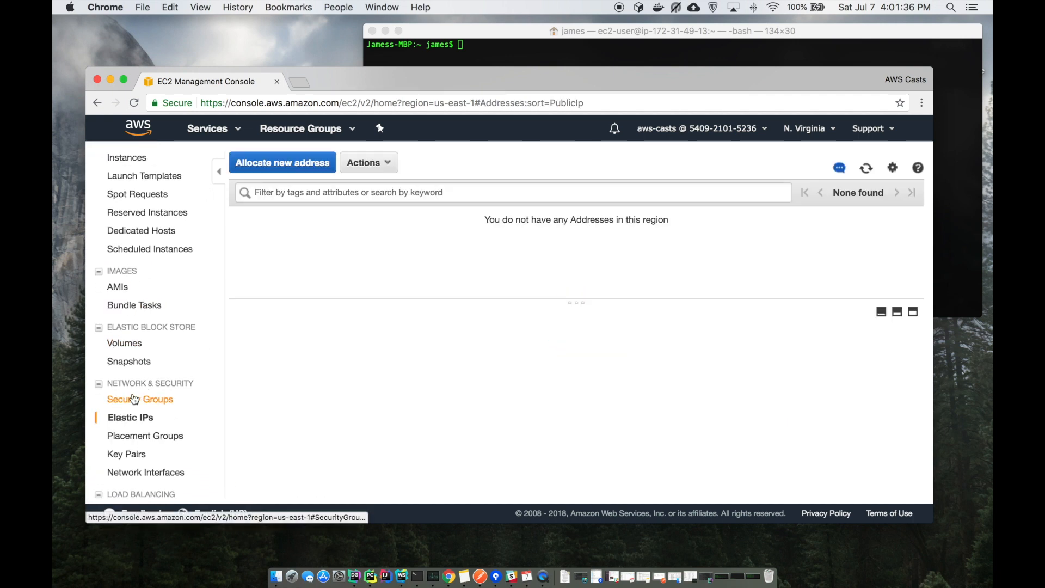
Allocate the new Elastic IP 18.210.174.198, then go to the Security Groups list
left_click(288, 163)
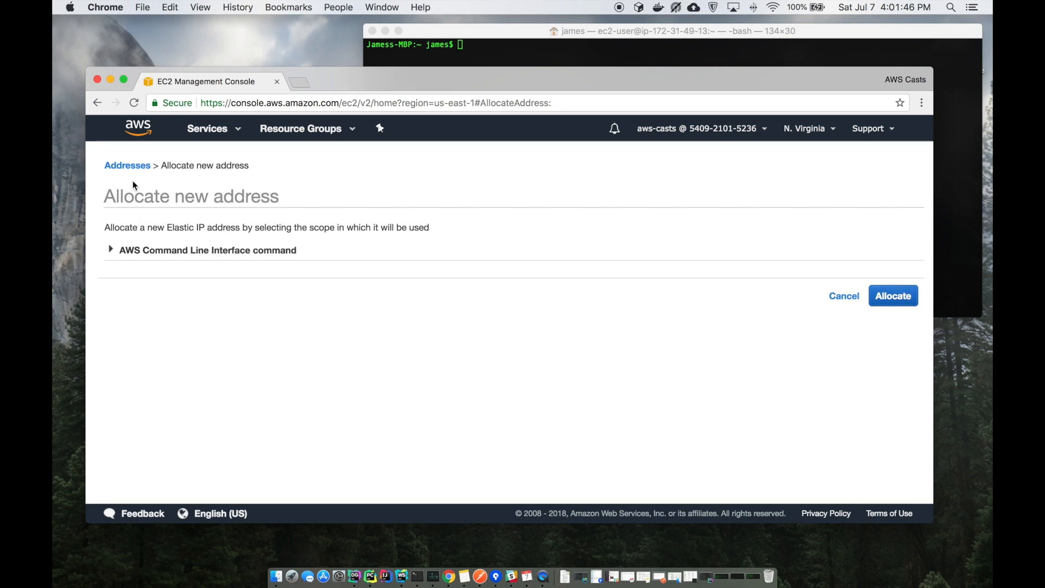
left_click(890, 300)
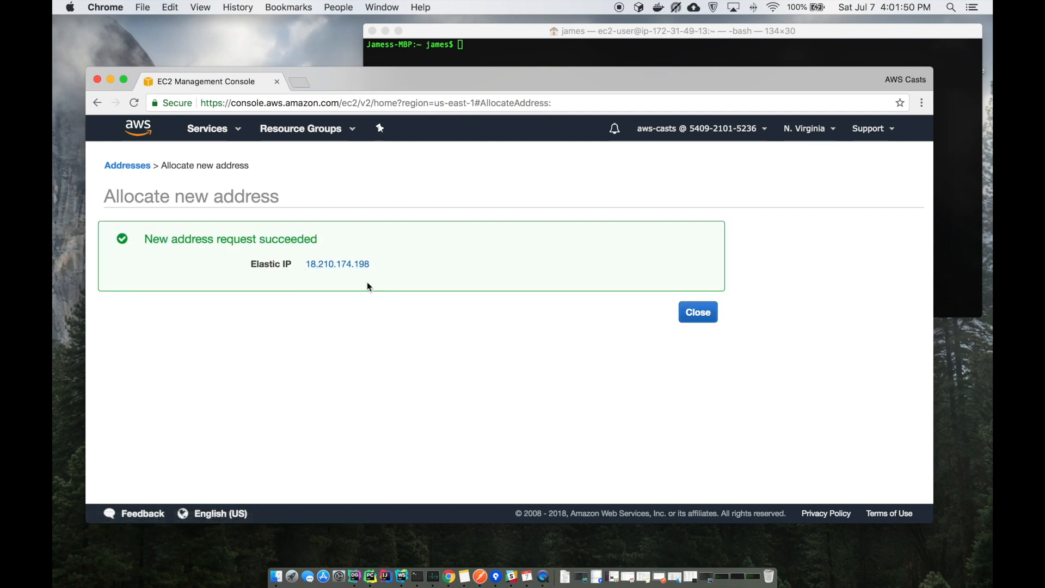
left_click(704, 314)
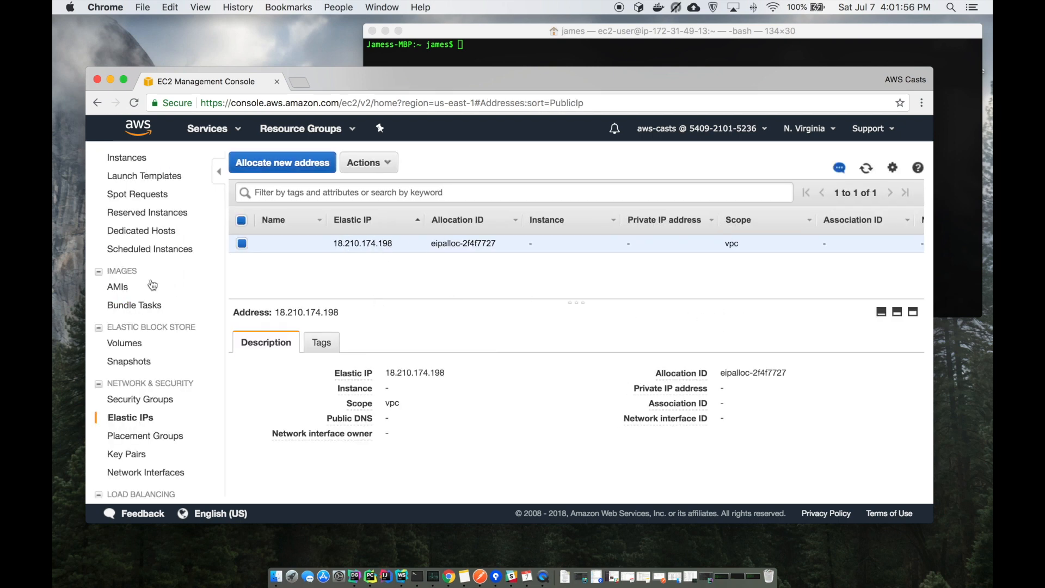
left_click(144, 404)
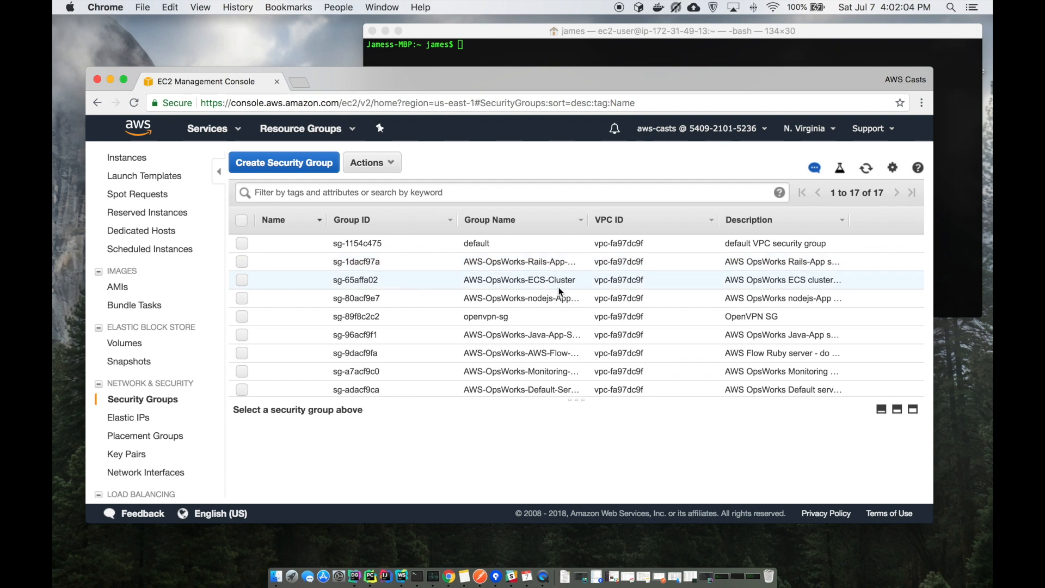
Start a new security group with an SSH rule and a custom TCP port 943 rule
left_click(384, 166)
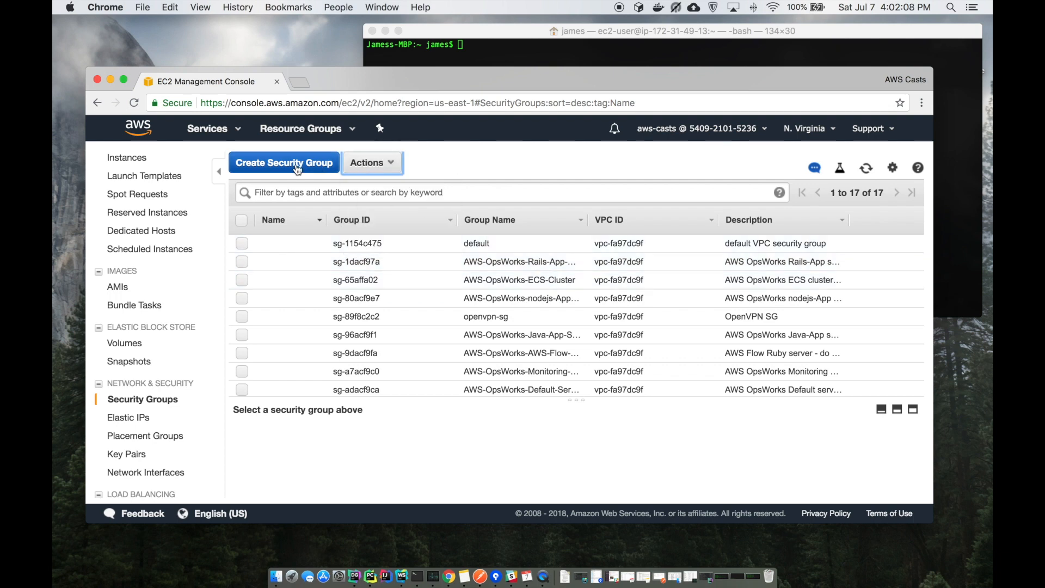
left_click(292, 164)
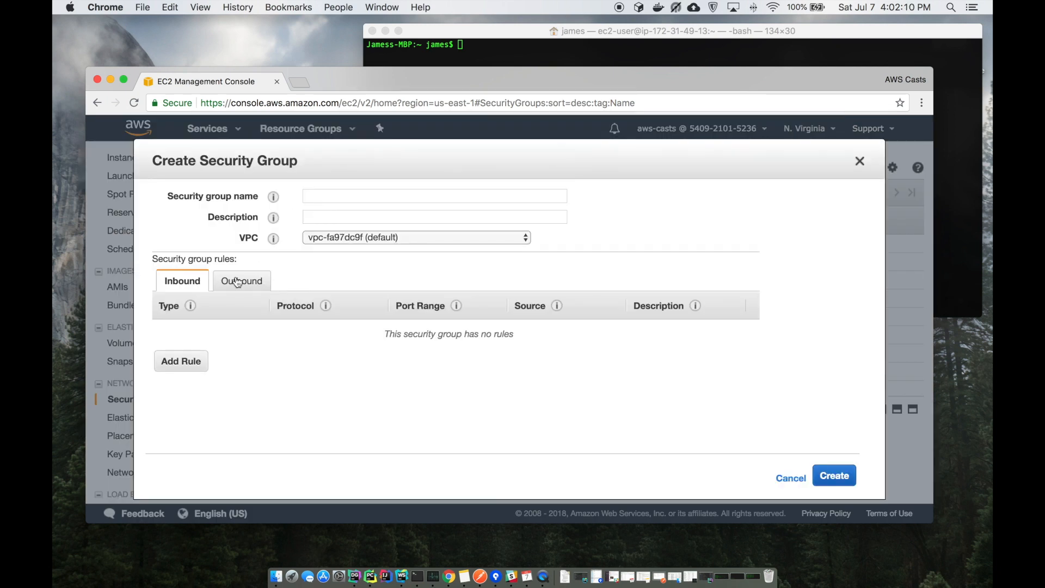
left_click(190, 361)
type("sm")
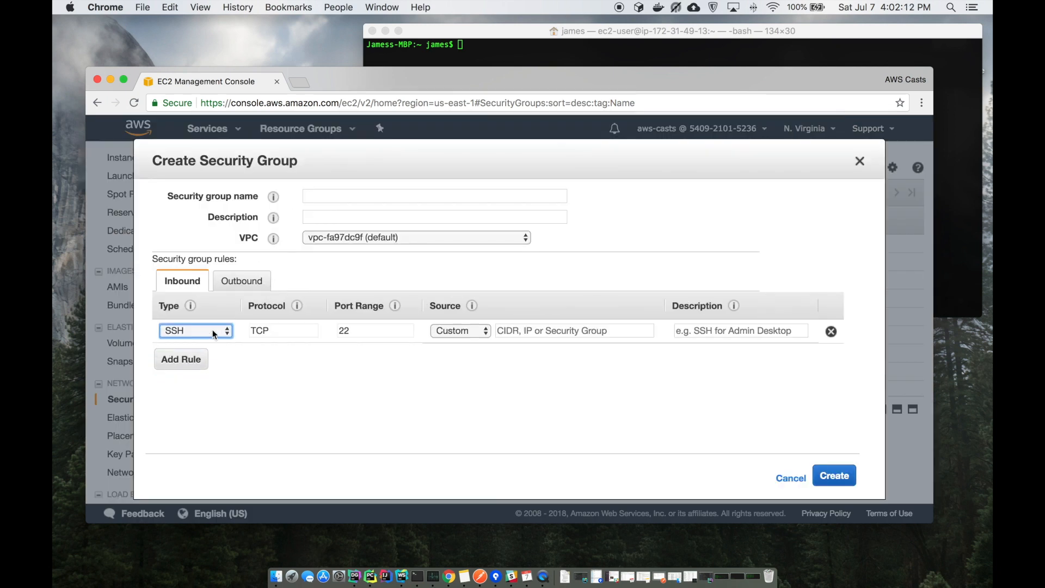
left_click(197, 331)
left_click(192, 318)
left_click(182, 362)
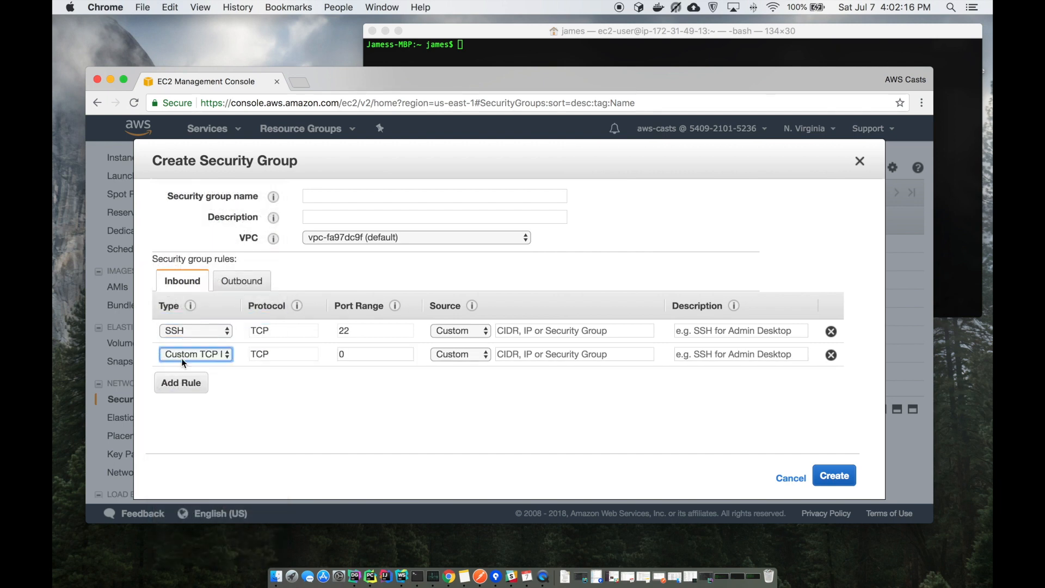
left_click(371, 355)
key("BackSpace")
type("943")
key("Tab")
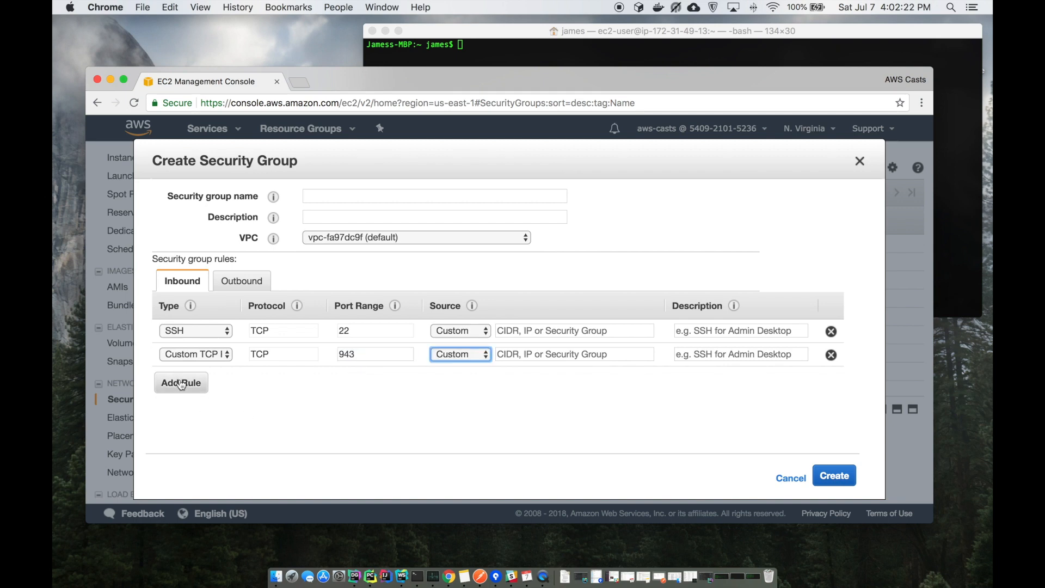
Add a custom UDP 1194 rule and set all three rules' source to Anywhere
left_click(180, 383)
left_click(206, 377)
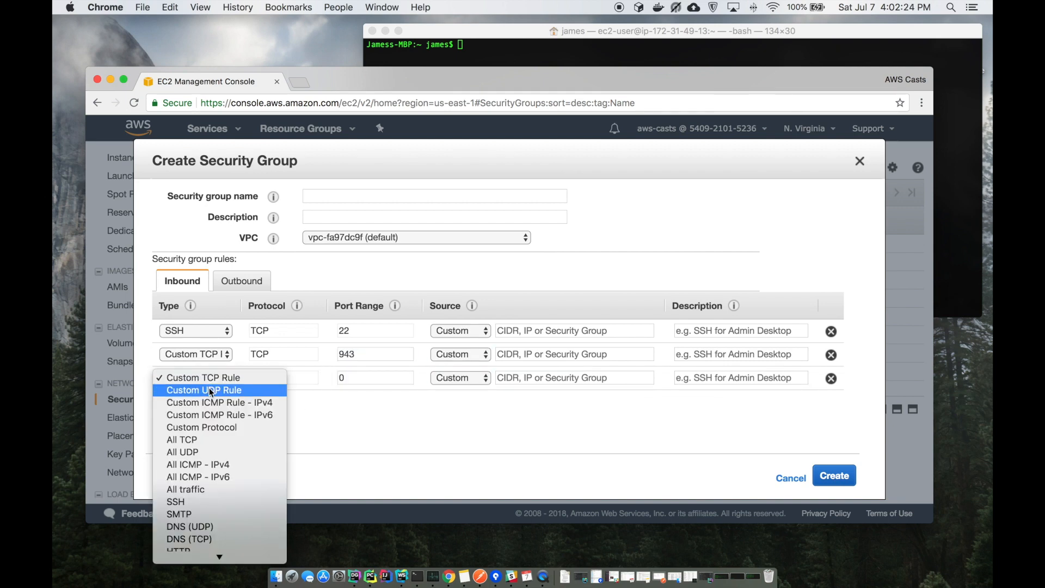
left_click(209, 388)
left_click(376, 377)
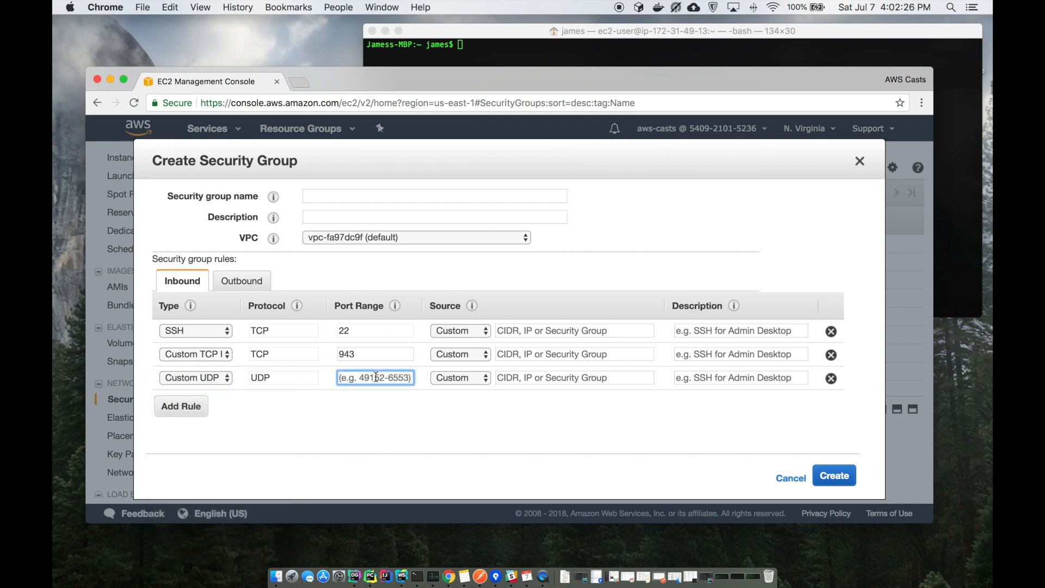
type("1194")
left_click(447, 332)
left_click(452, 342)
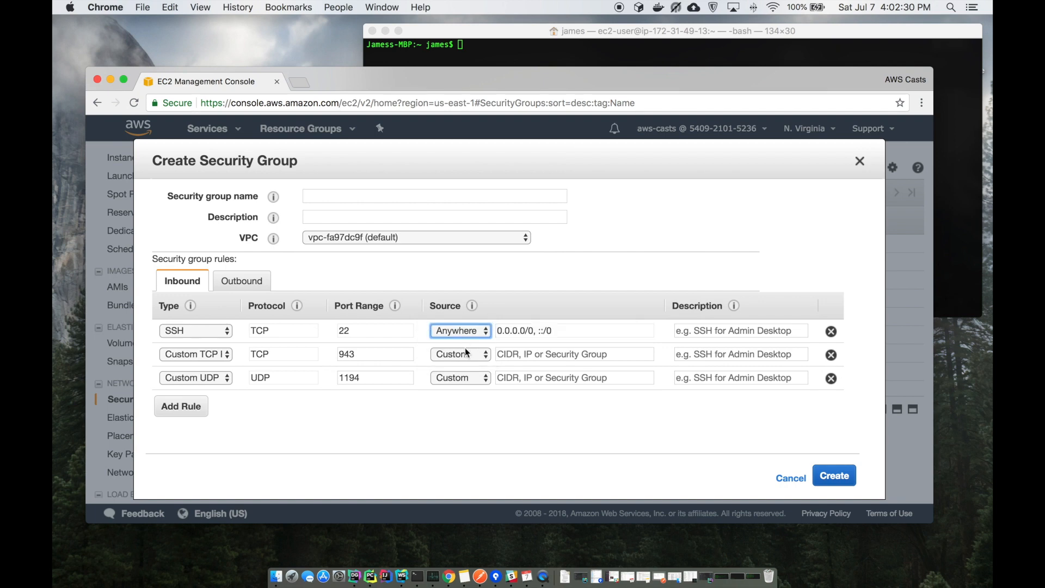
left_click(465, 354)
left_click(460, 366)
left_click(462, 378)
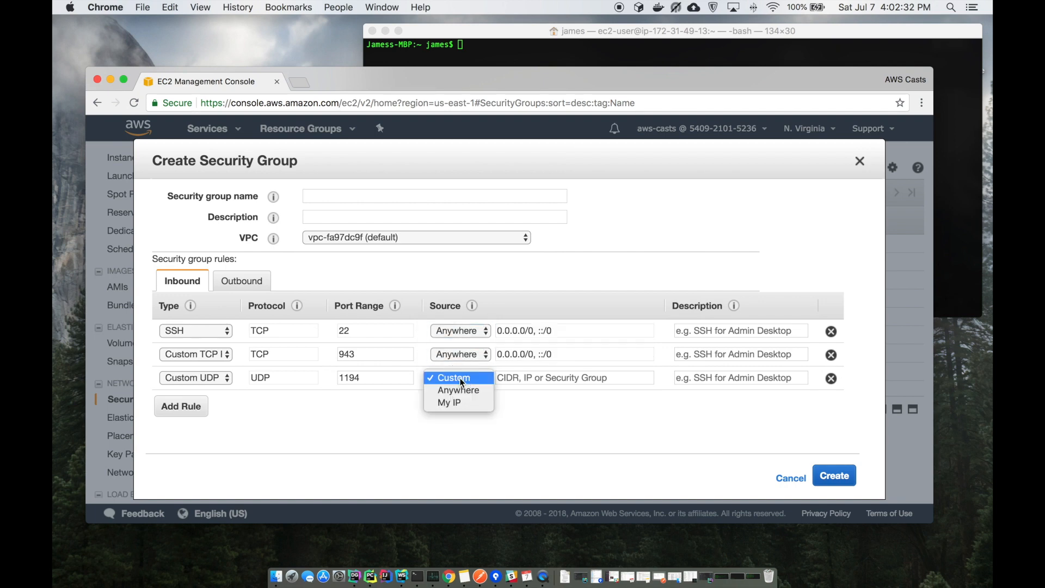
left_click(463, 388)
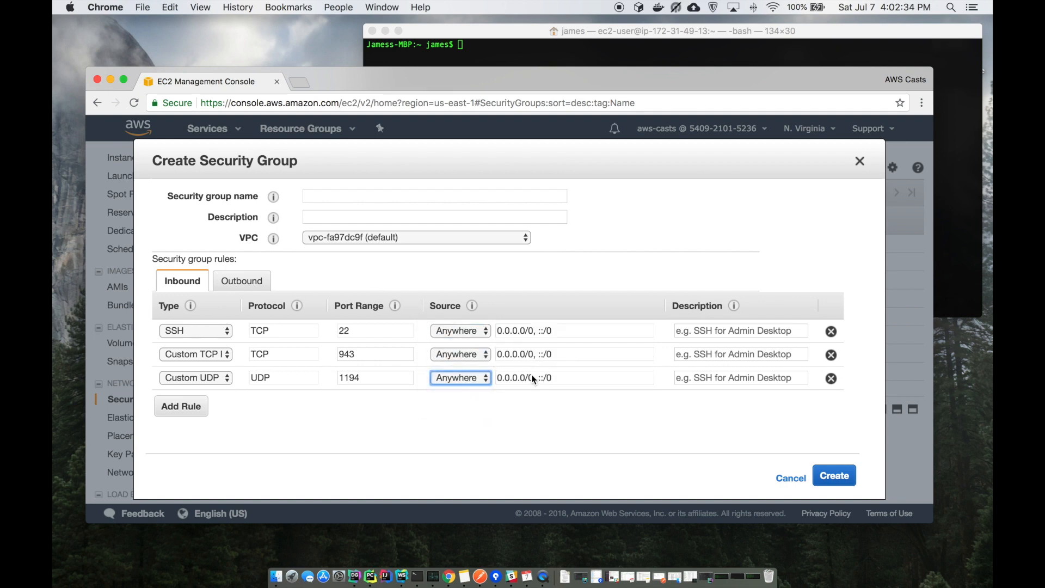
Name the group awscasts-vpn-sg with description 'OpenVPN SG' and create it
left_click(450, 429)
left_click(412, 201)
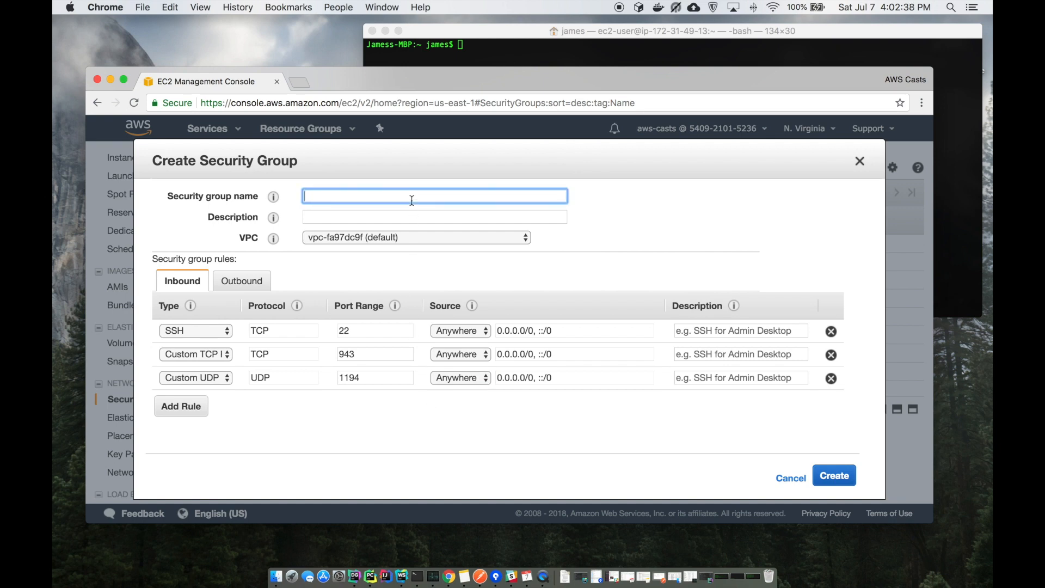
type("aws-")
type("casts-")
type("vpn-sg")
key("Tab")
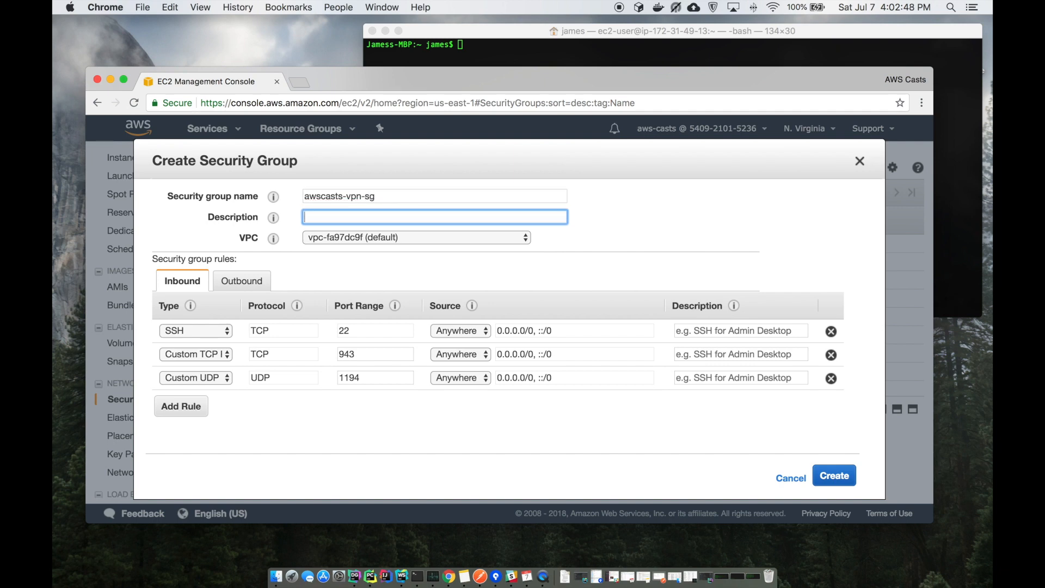
type("OpenVPN SG")
left_click(837, 479)
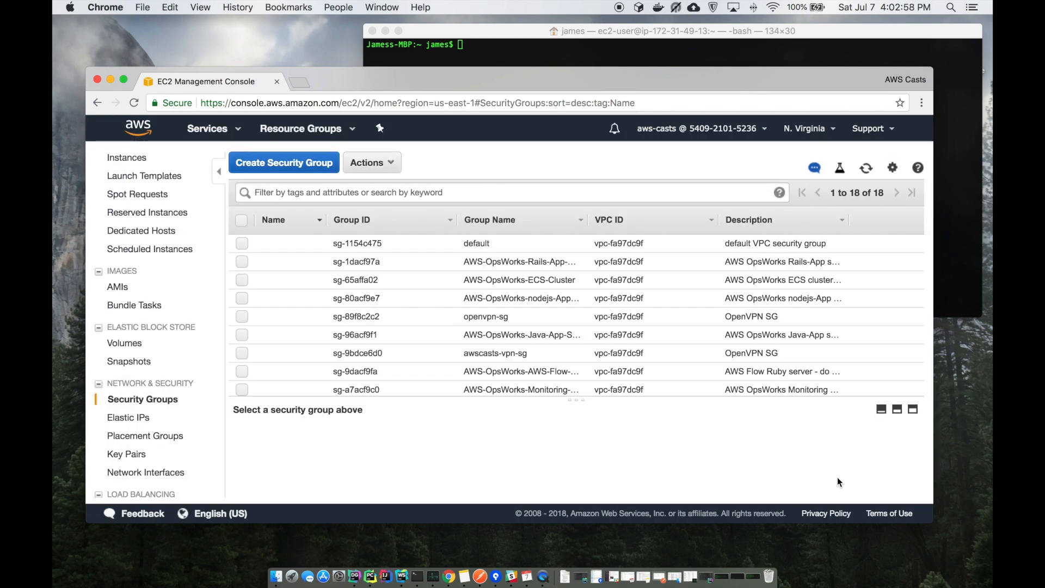
From Instances, launch a new instance and select the Amazon Linux AMI 2018.03.0 (HVM) image
left_click(134, 163)
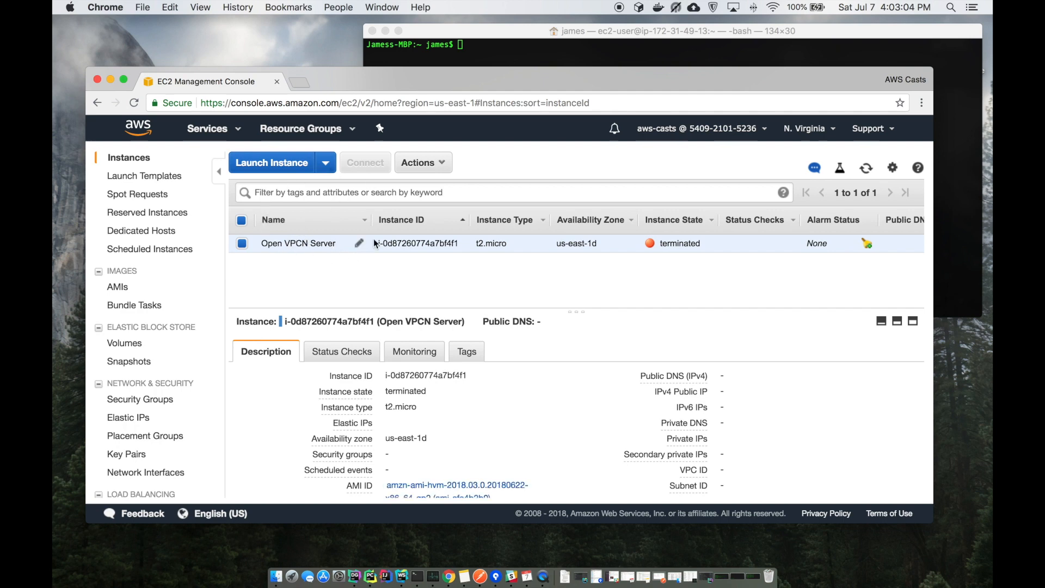
left_click(298, 171)
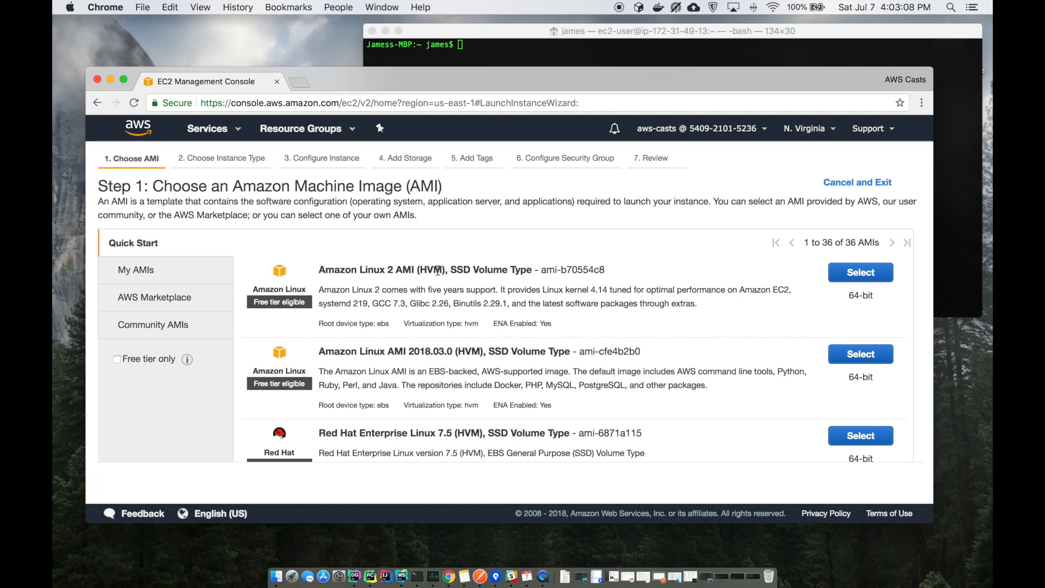
left_click_drag(335, 356, 425, 353)
left_click_drag(369, 269, 420, 268)
triple_click(420, 268)
left_click(420, 268)
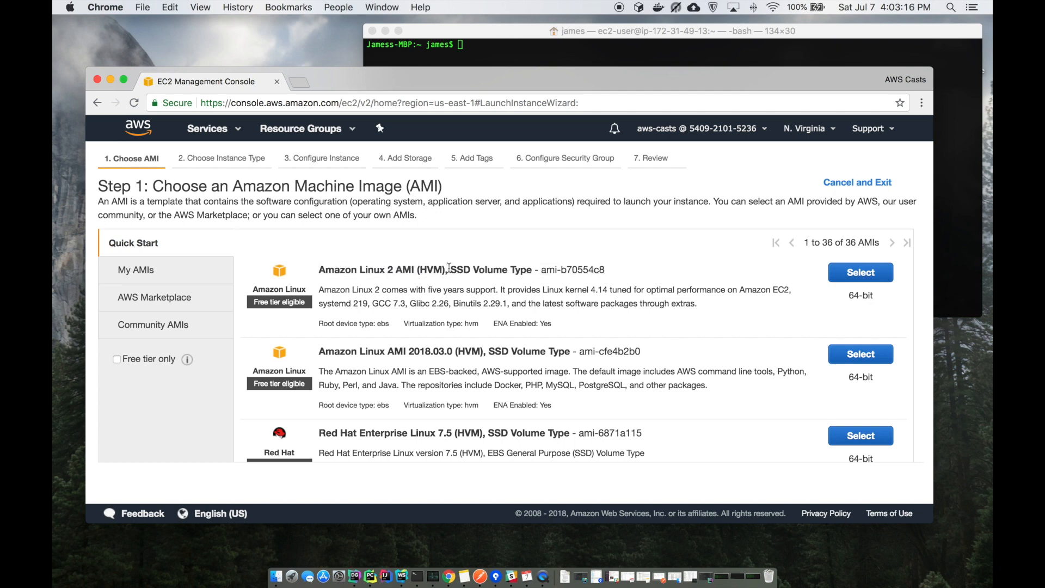
triple_click(359, 348)
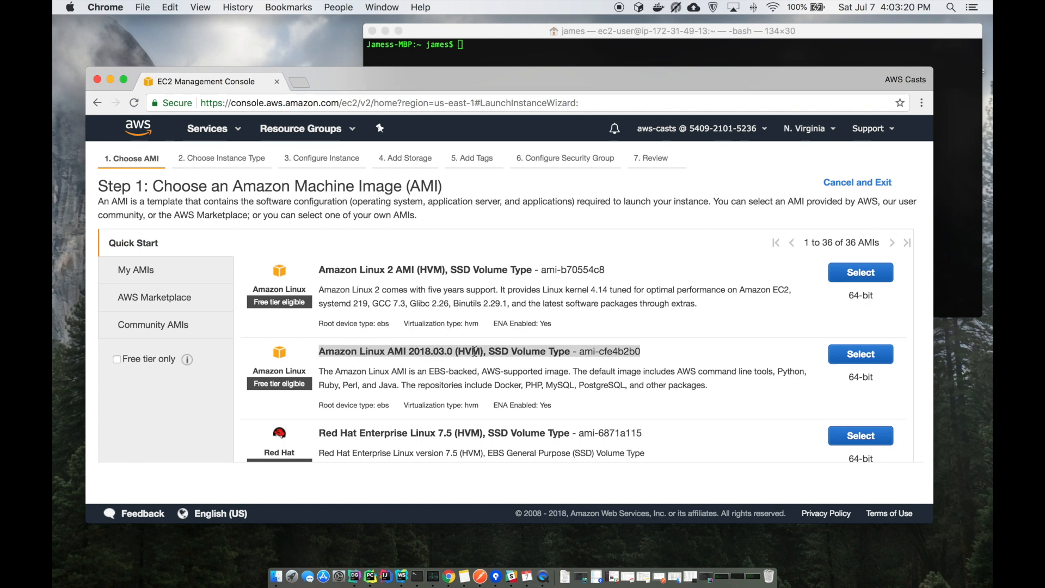
left_click(522, 351)
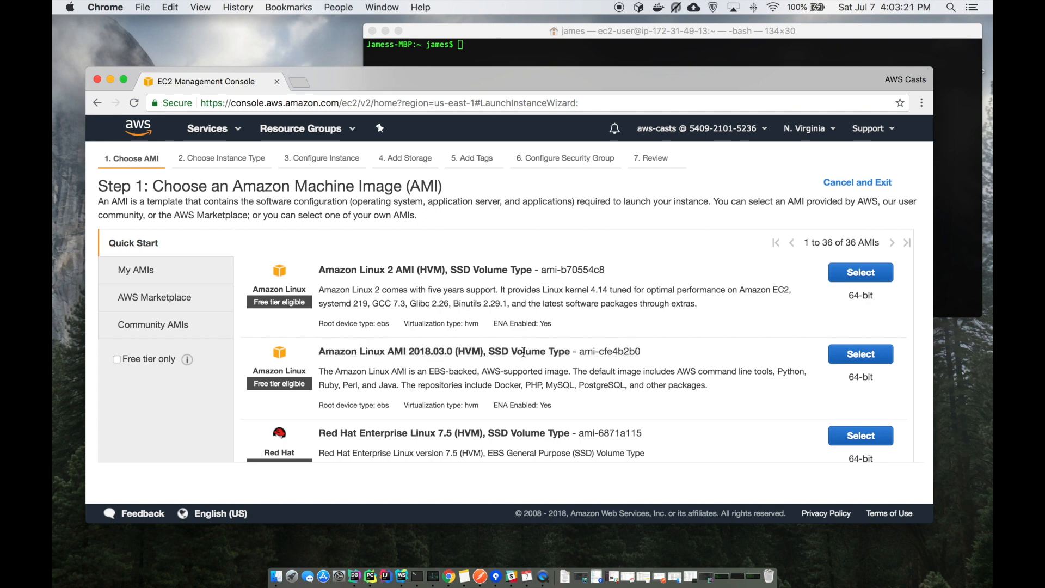
left_click(862, 353)
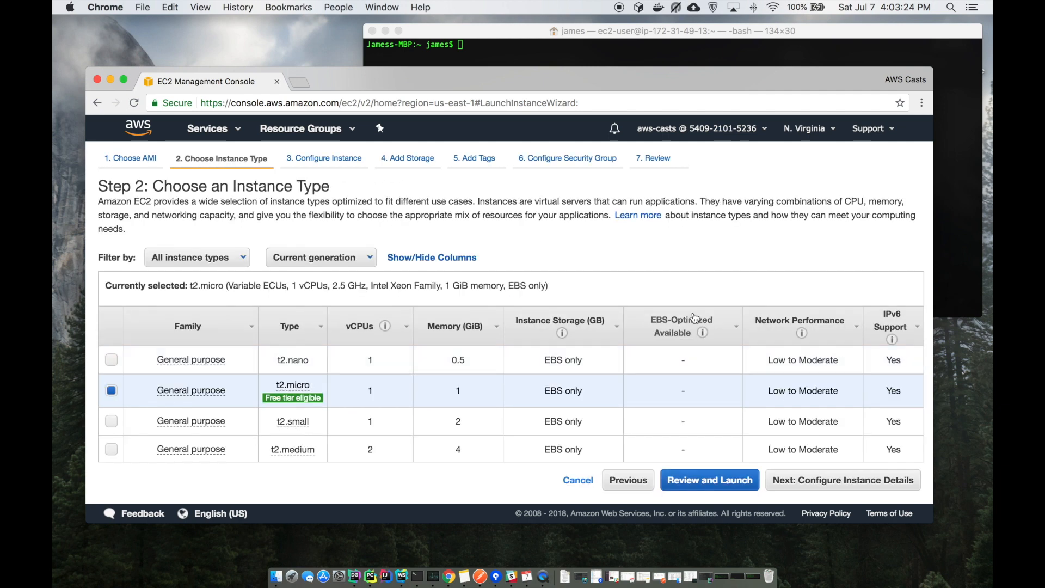
Accept t2.micro, default instance details and the 8 GiB GP2 root volume, reaching Add Tags
scroll(312, 309, "down", 3)
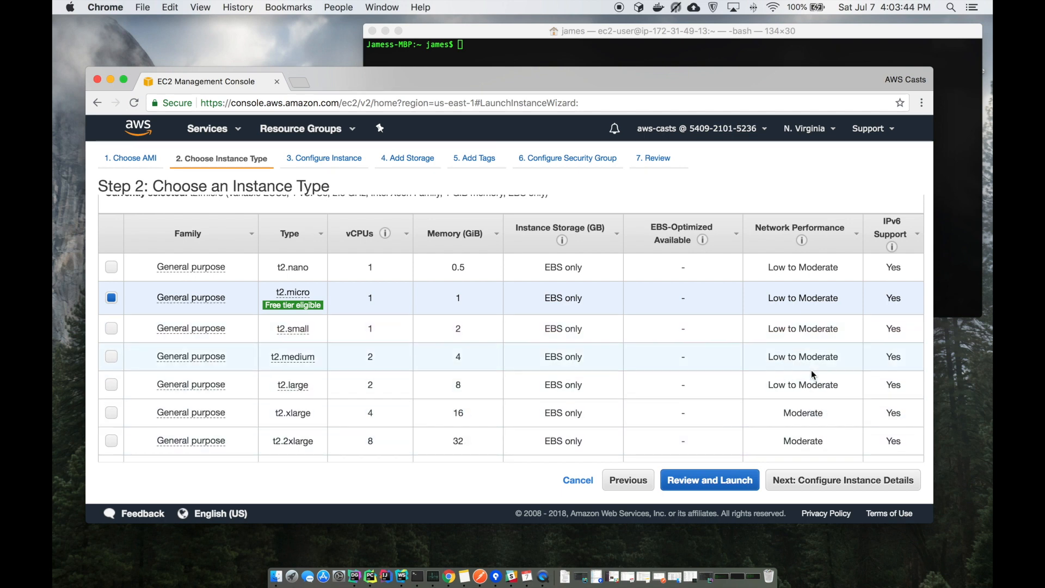
scroll(735, 386, "down", 3)
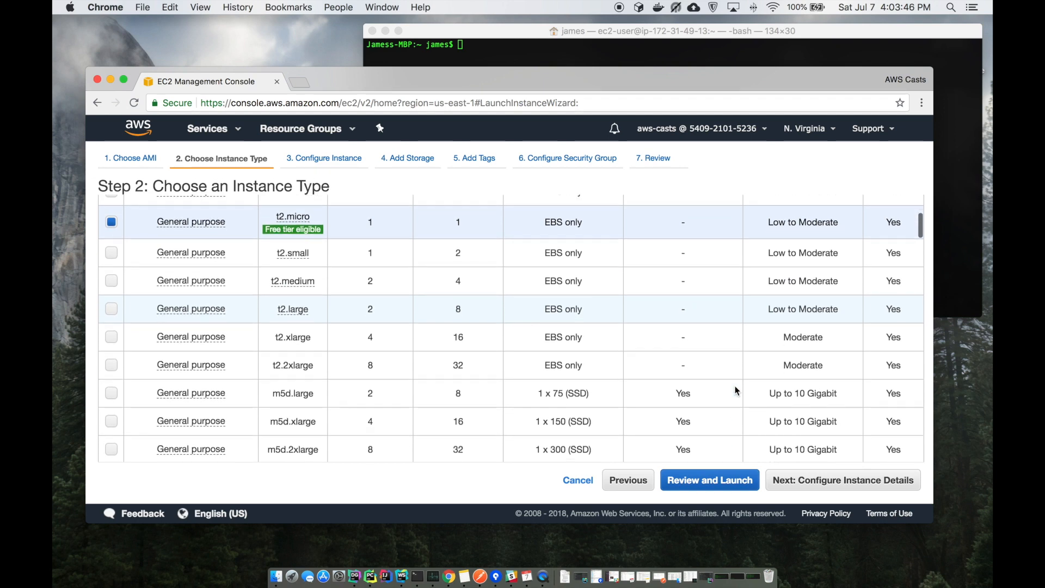
scroll(805, 424, "up", 5)
left_click(844, 480)
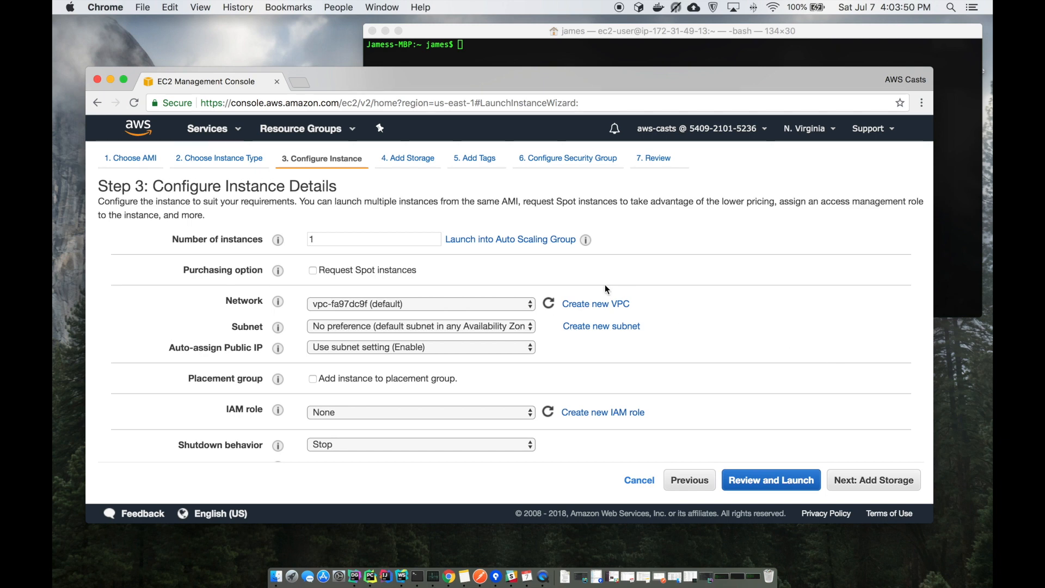
scroll(607, 289, "down", 5)
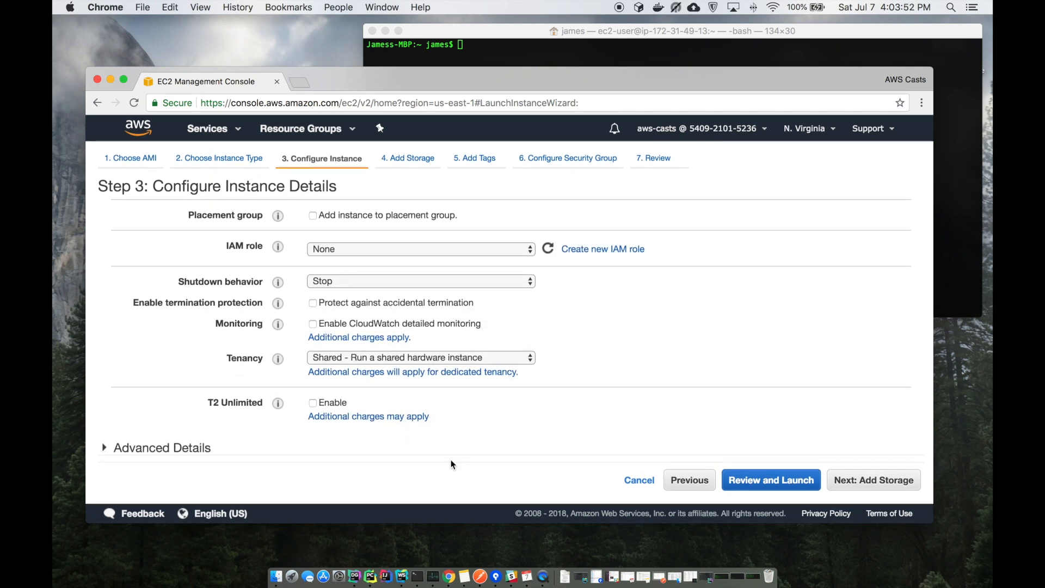
left_click(877, 482)
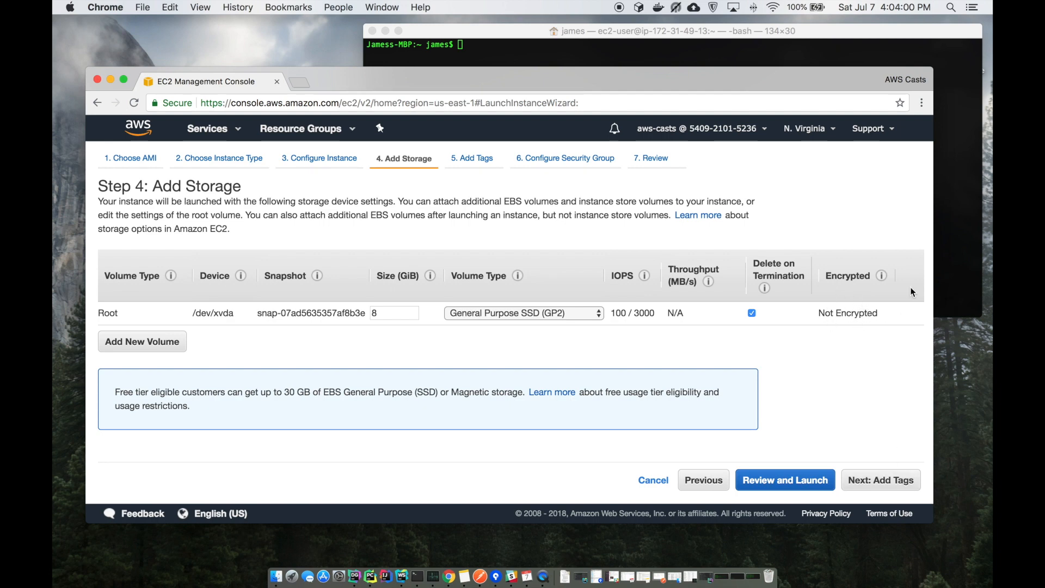
left_click(880, 478)
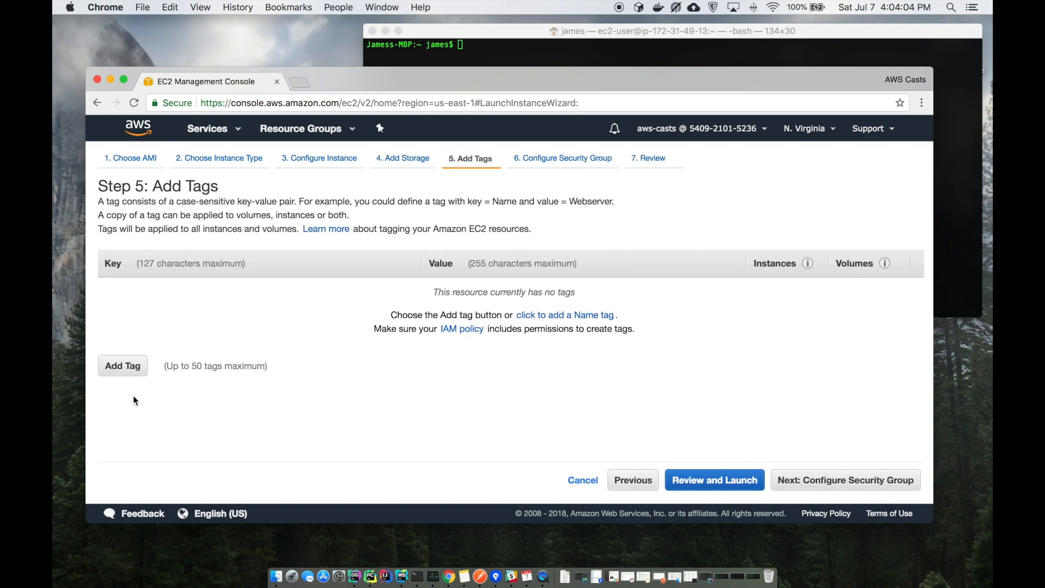
Add a tag with key 'Name' and value 'OpenVPN Server', then continue to security groups
left_click(121, 365)
type("N ame")
key("BackSpace")
key("BackSpace")
key("BackSpace")
type("ame")
key("Tab")
type("Ope")
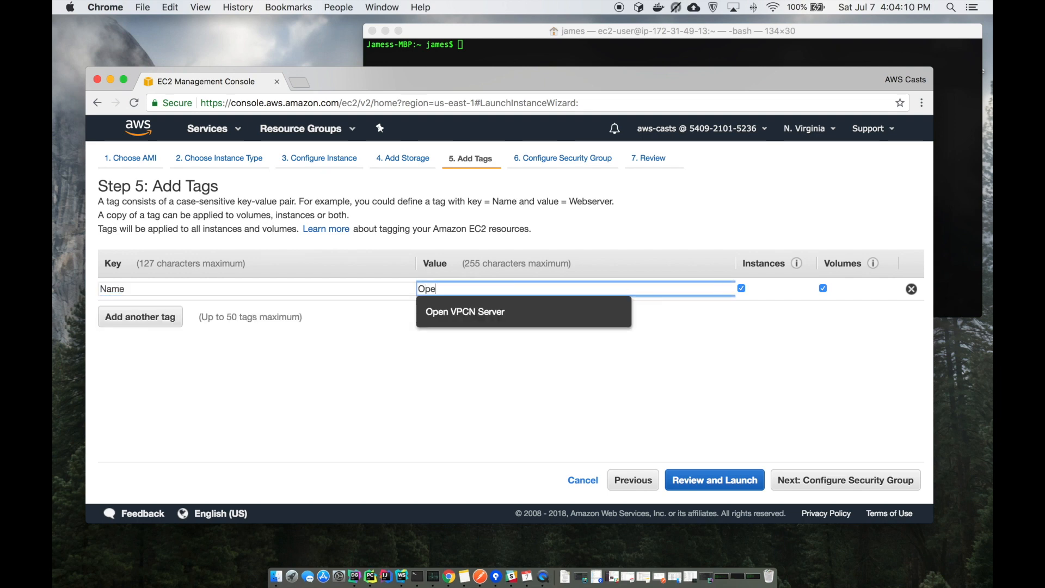
type("nVP")
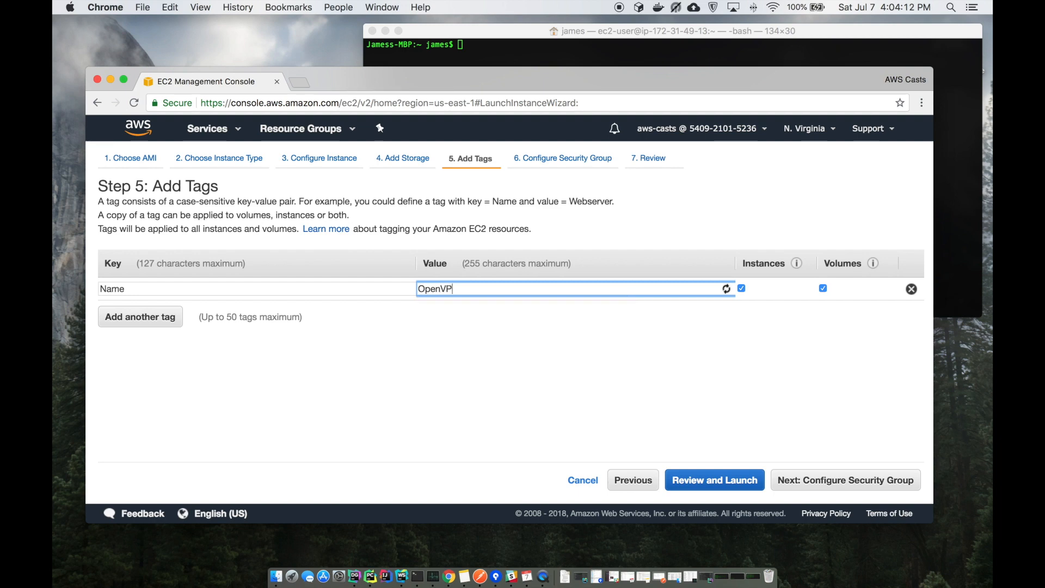
type("N Server")
left_click(189, 335)
left_click(844, 480)
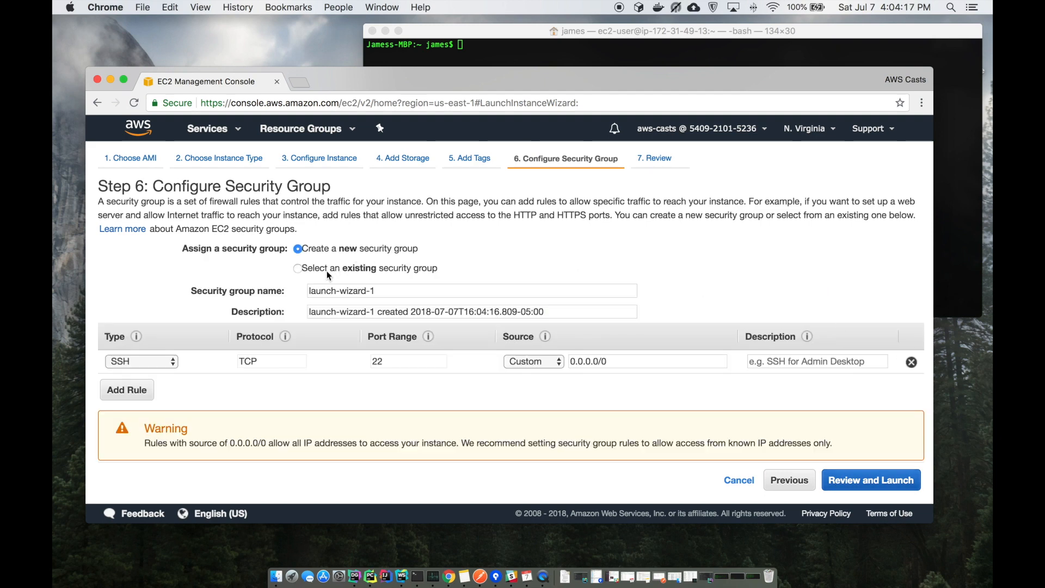
Assign the existing awscasts-vpn-sg security group and proceed to Review Instance Launch
left_click(300, 268)
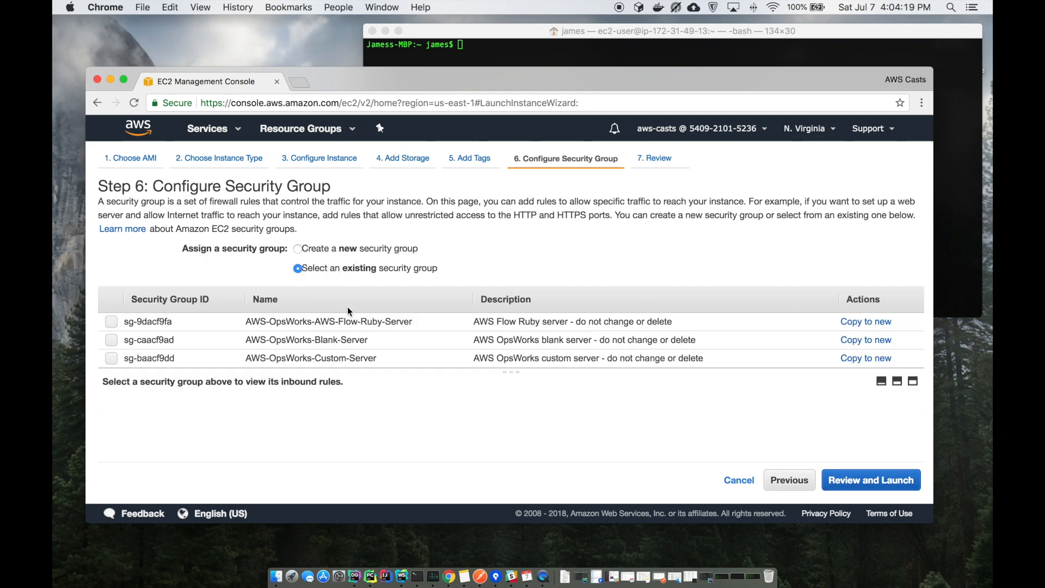
scroll(349, 313, "down", 10)
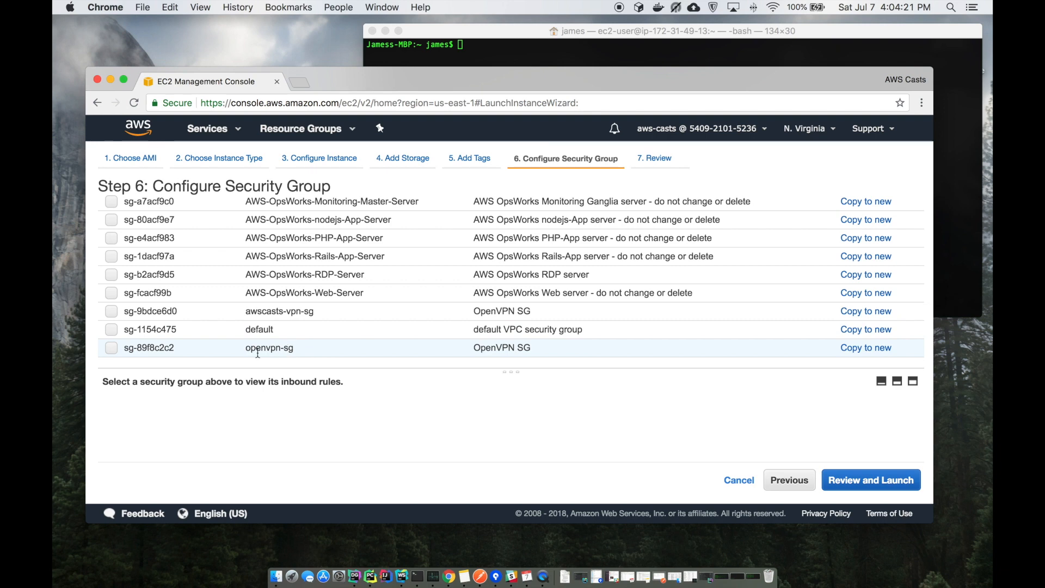
left_click(258, 310)
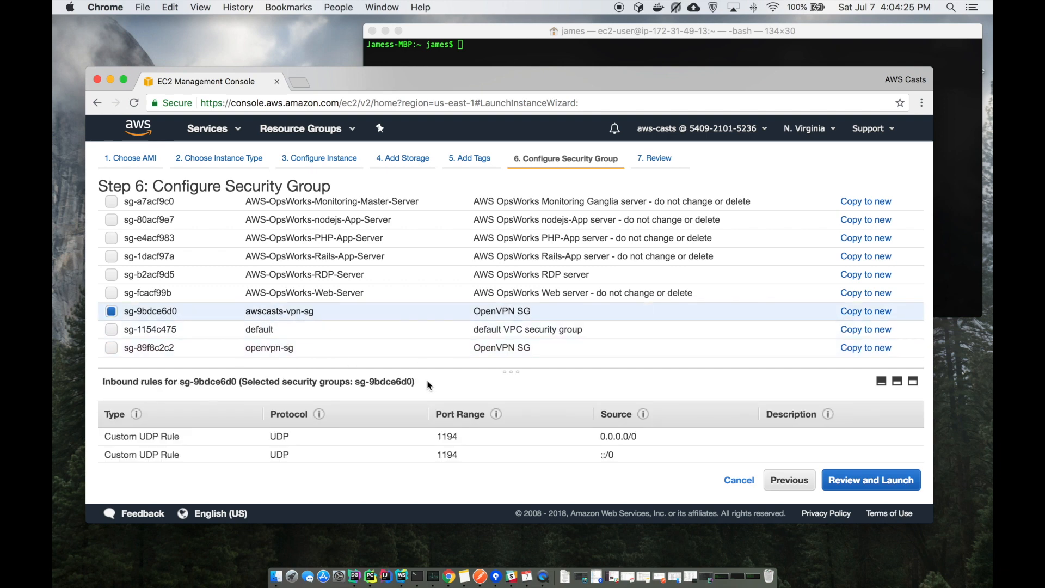
scroll(335, 448, "down", 2)
scroll(336, 453, "down", 2)
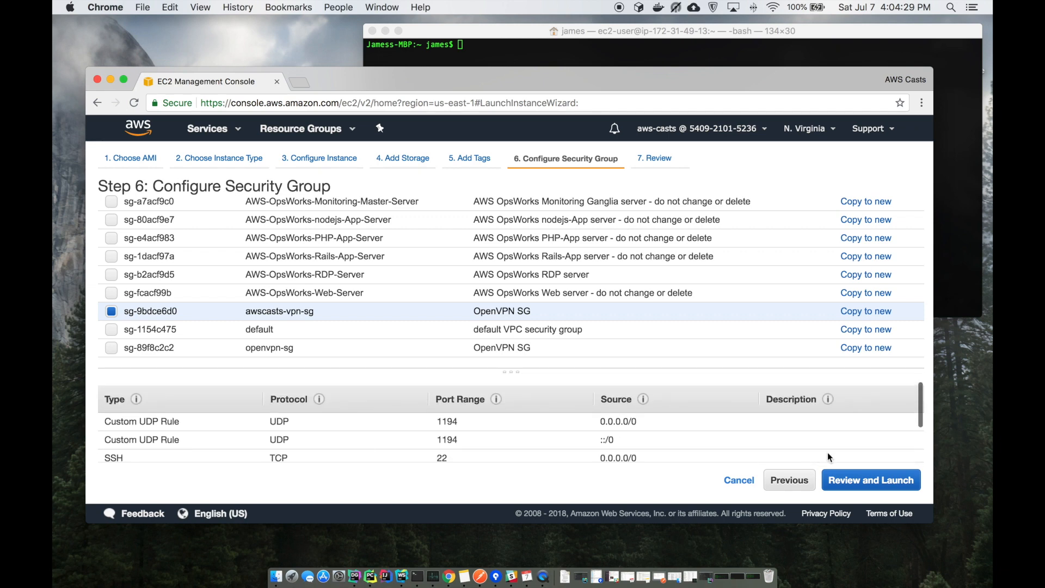
left_click(869, 481)
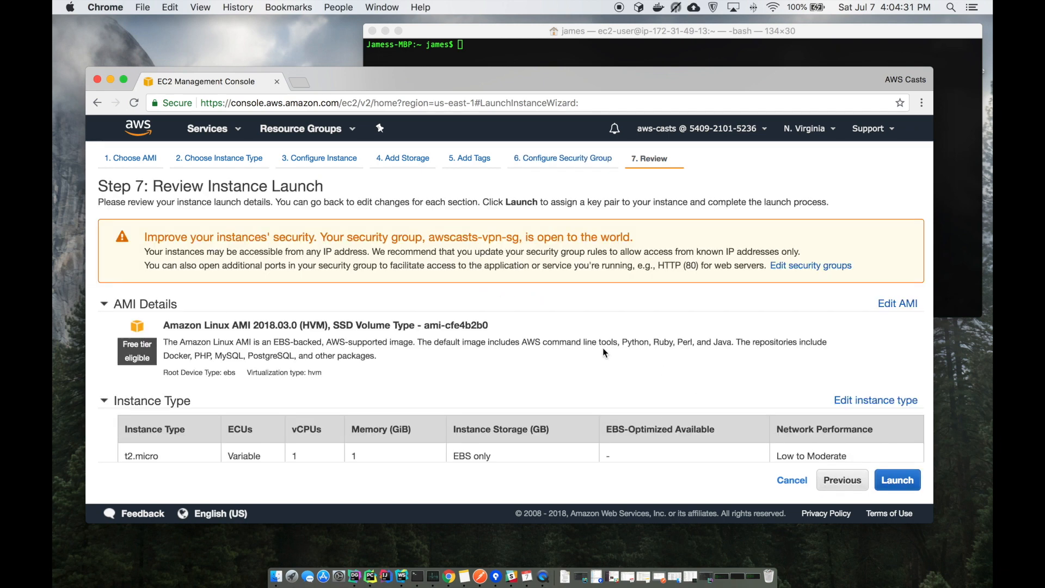
Launch the instance with the awscasts key pair, acknowledging the key file, and view instances
scroll(603, 352, "down", 8)
scroll(603, 352, "down", 4)
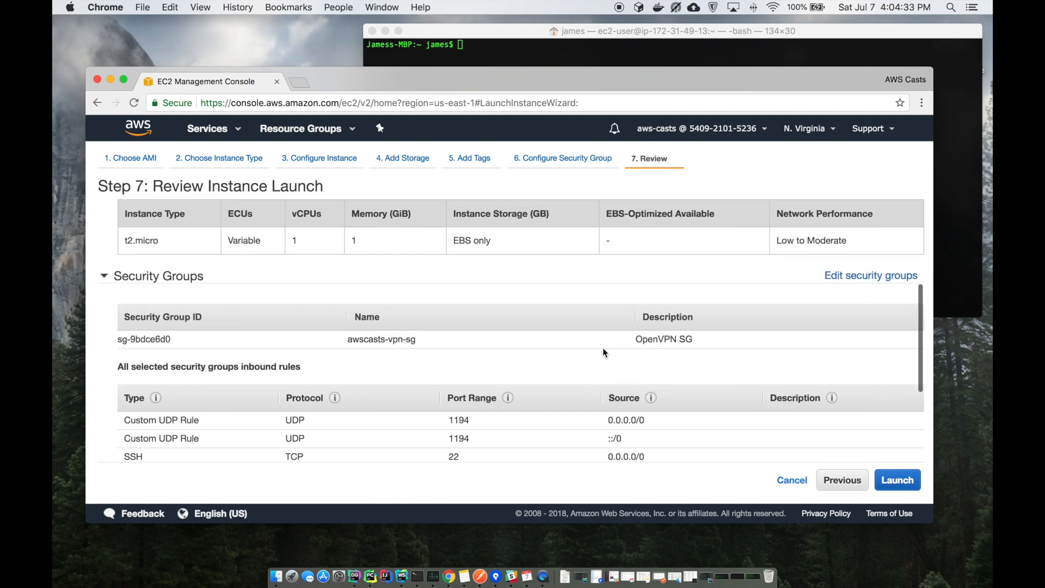
scroll(603, 352, "down", 3)
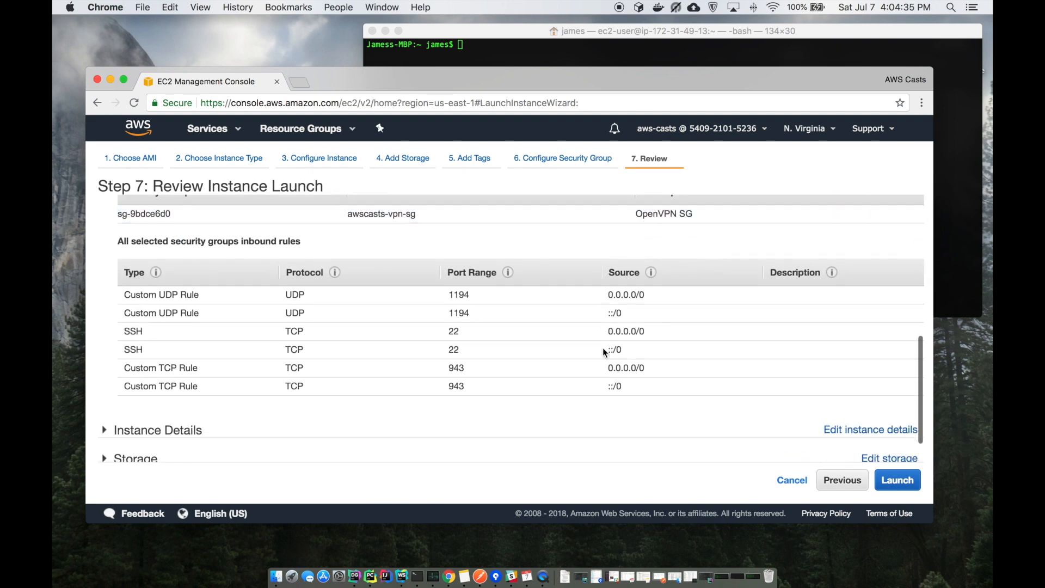
left_click(907, 488)
left_click(374, 392)
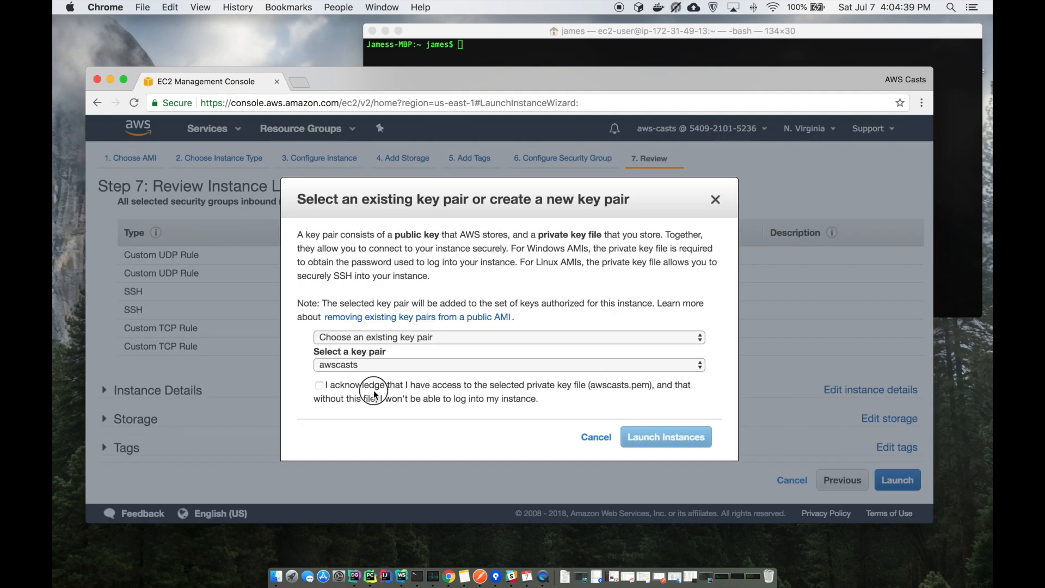
left_click(320, 385)
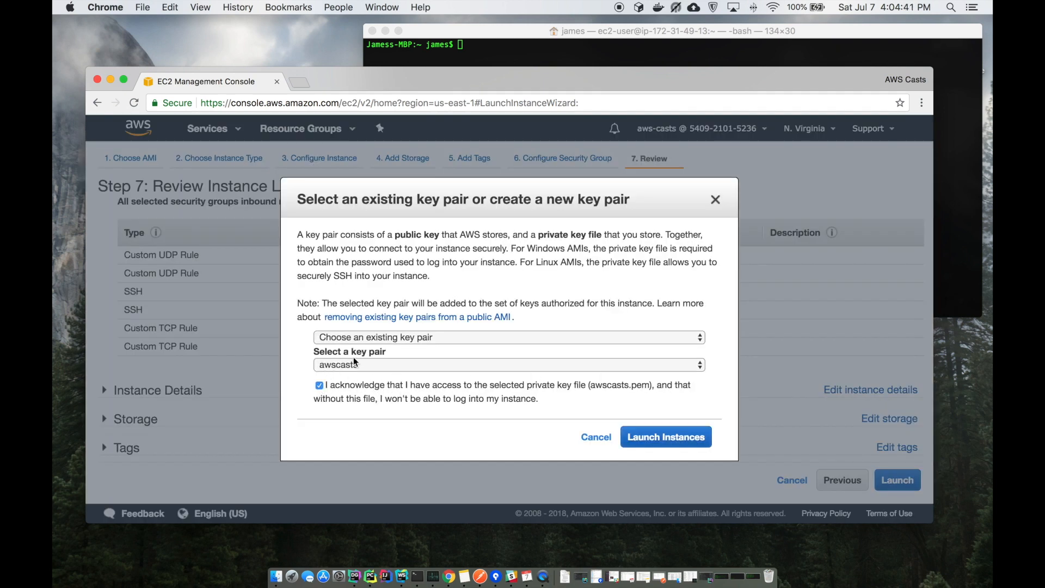
left_click(660, 438)
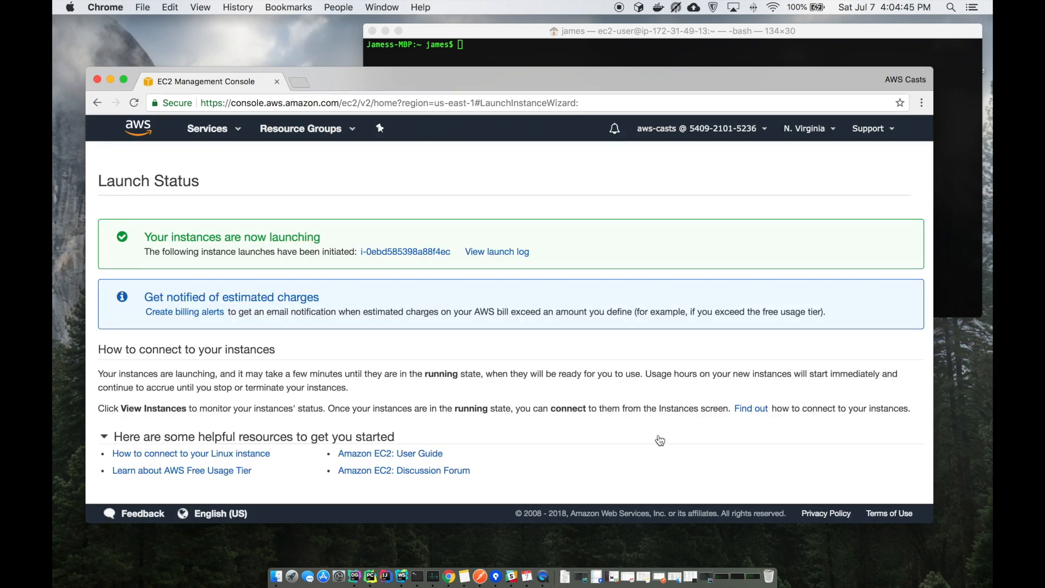
scroll(535, 360, "down", 5)
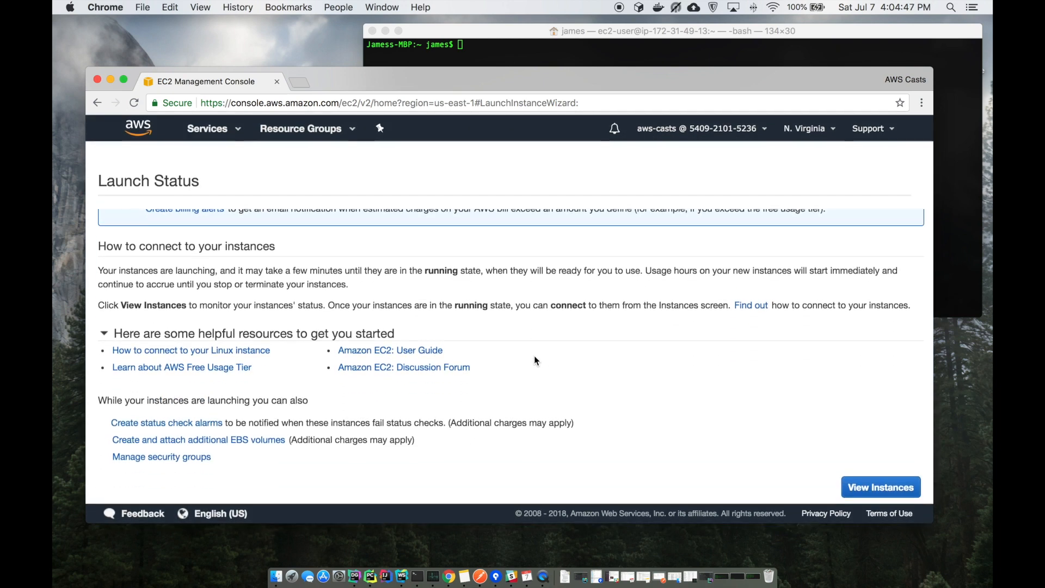
left_click(867, 487)
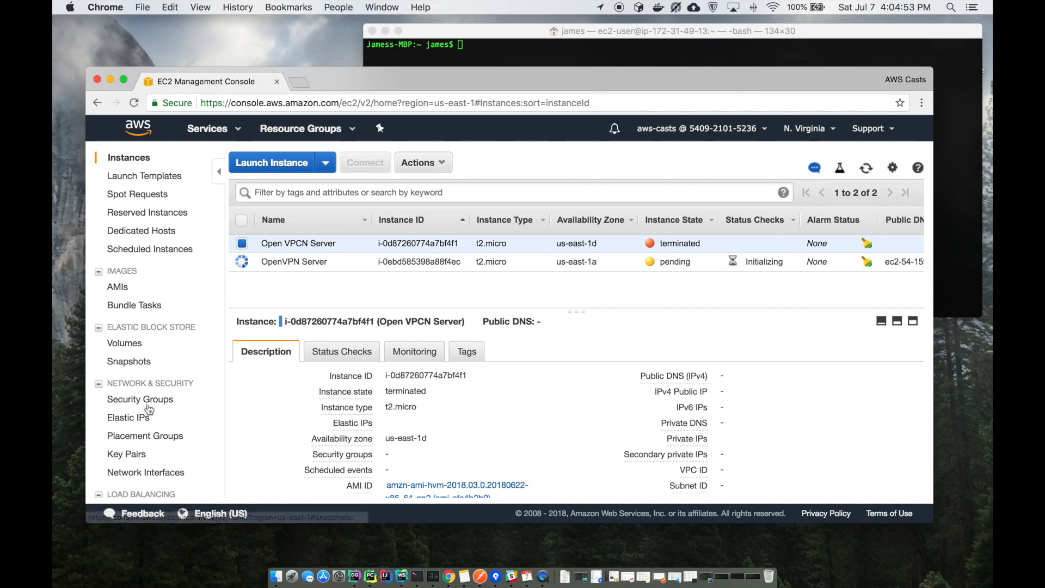
From Elastic IPs, try associating 18.210.174.198 with the OpenVPN Server instance
left_click(133, 419)
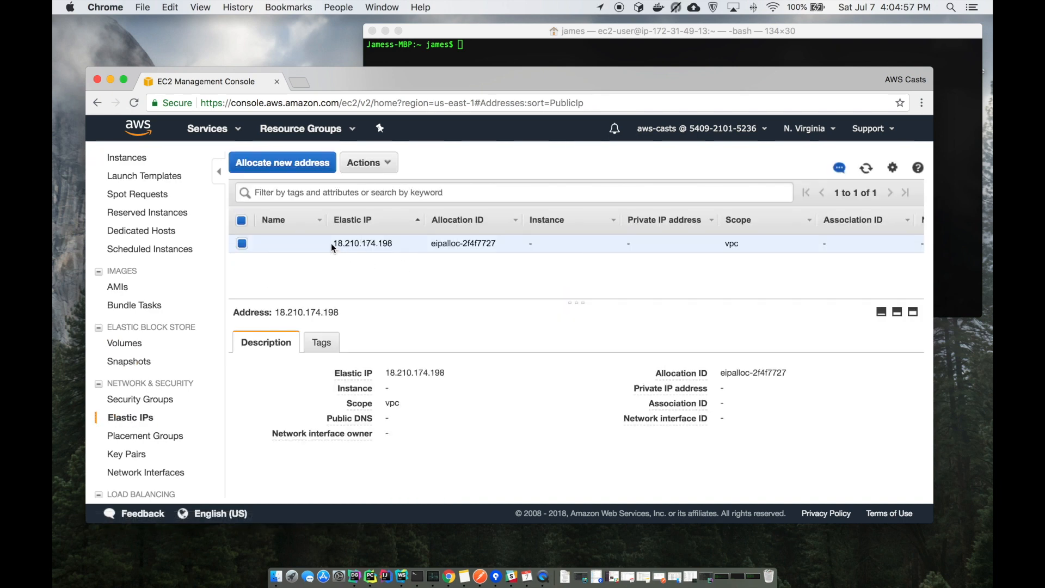
left_click(381, 163)
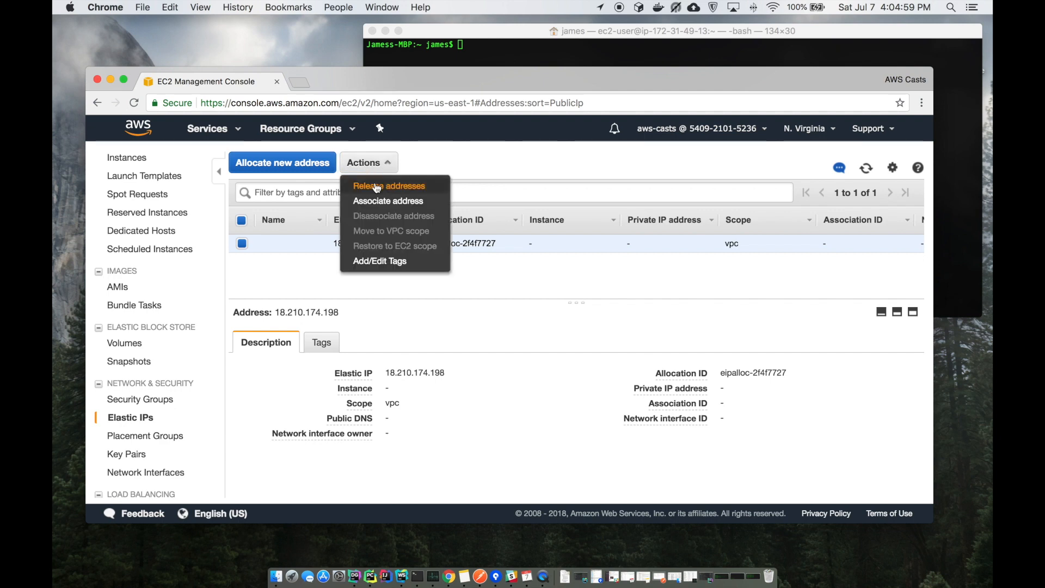
left_click(394, 206)
left_click(356, 302)
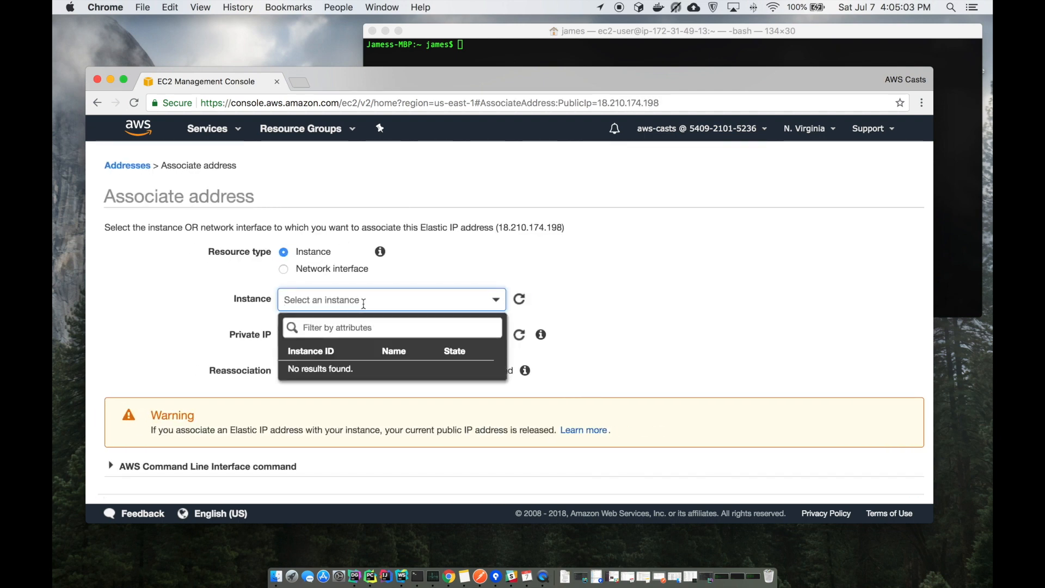
left_click(550, 278)
left_click(521, 300)
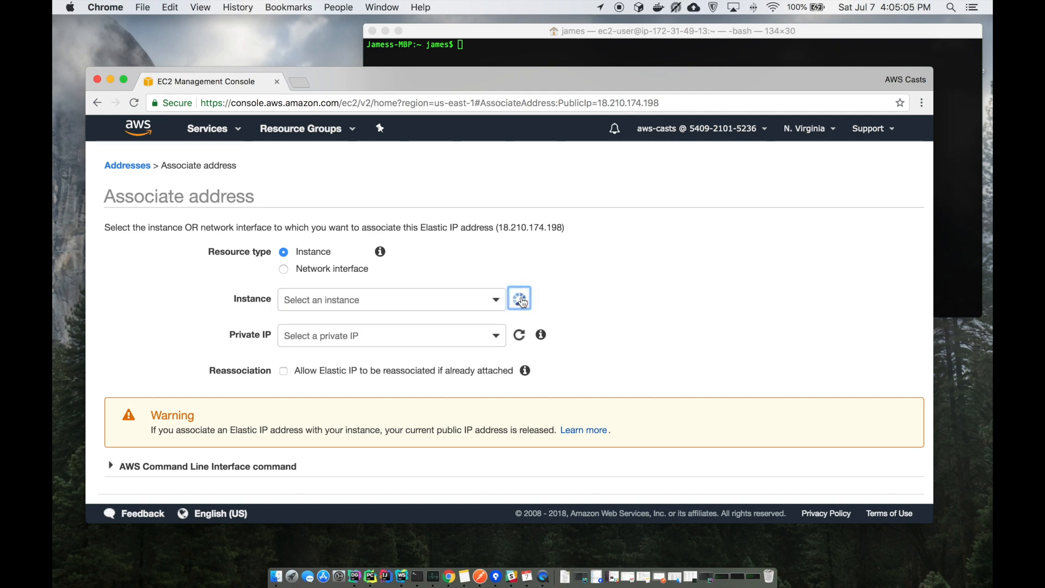
left_click(496, 301)
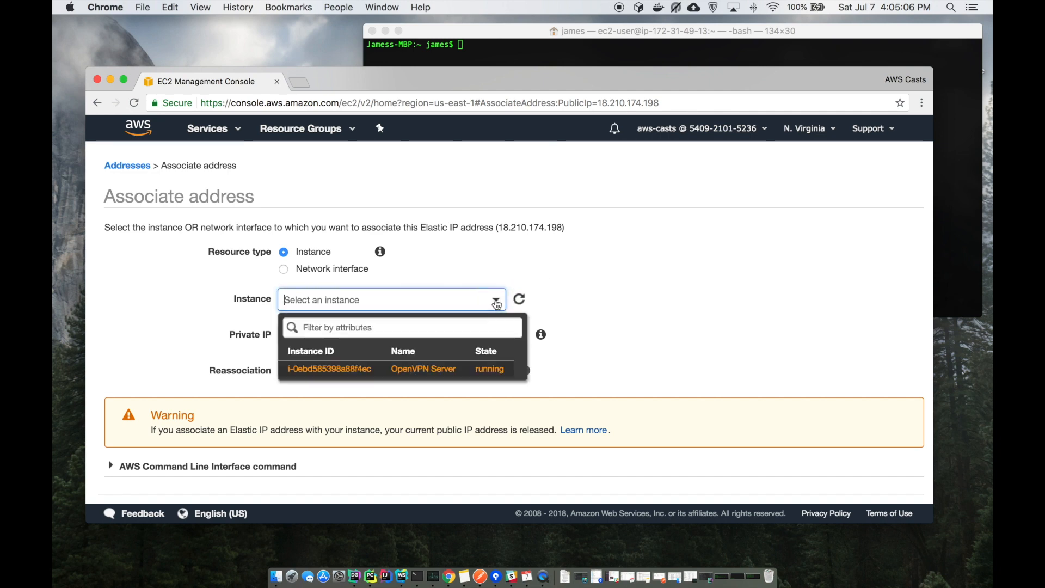
left_click(434, 370)
scroll(658, 310, "down", 1)
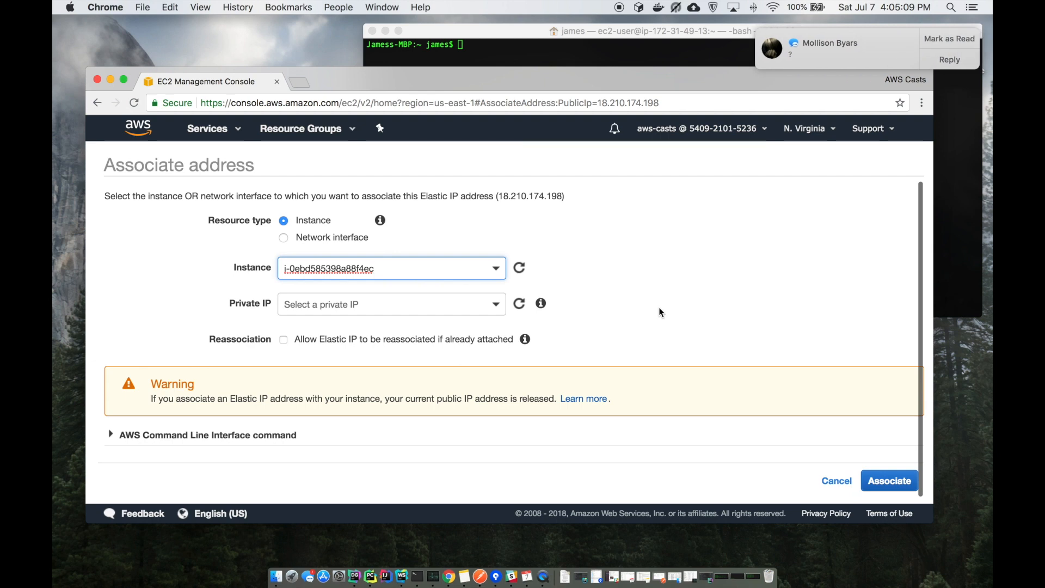
left_click(948, 40)
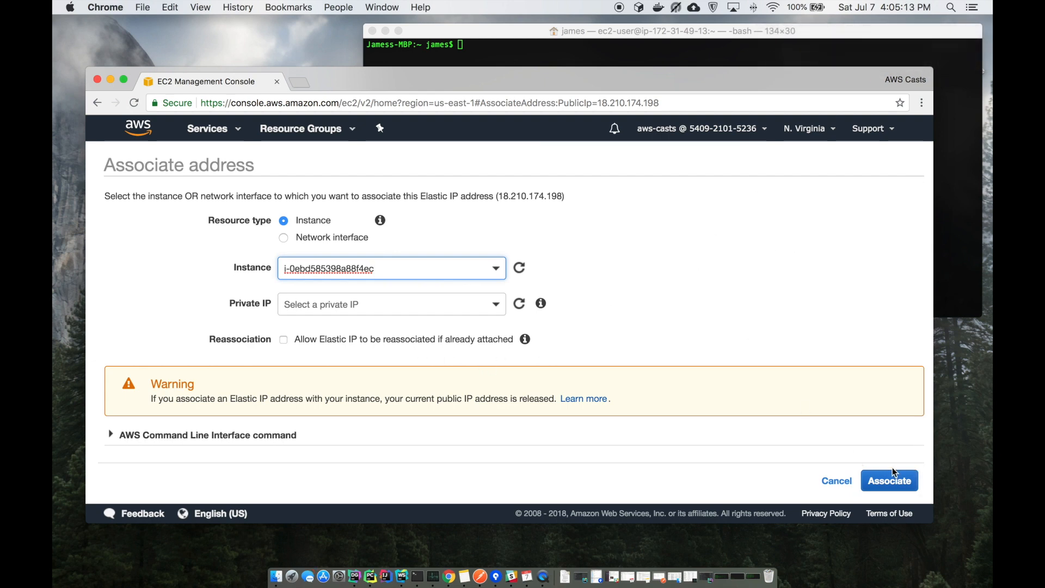
left_click(496, 269)
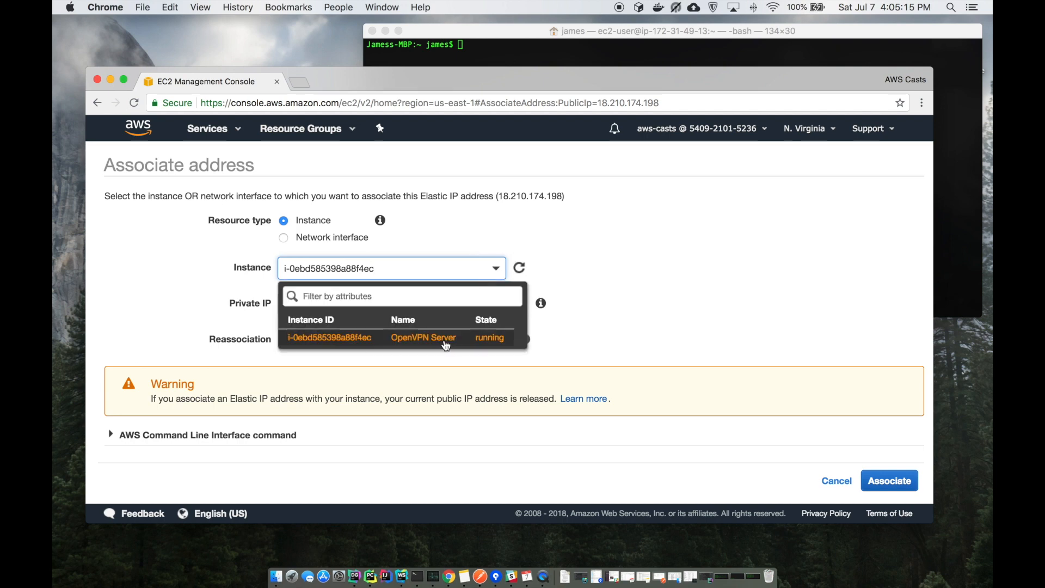
left_click(419, 344)
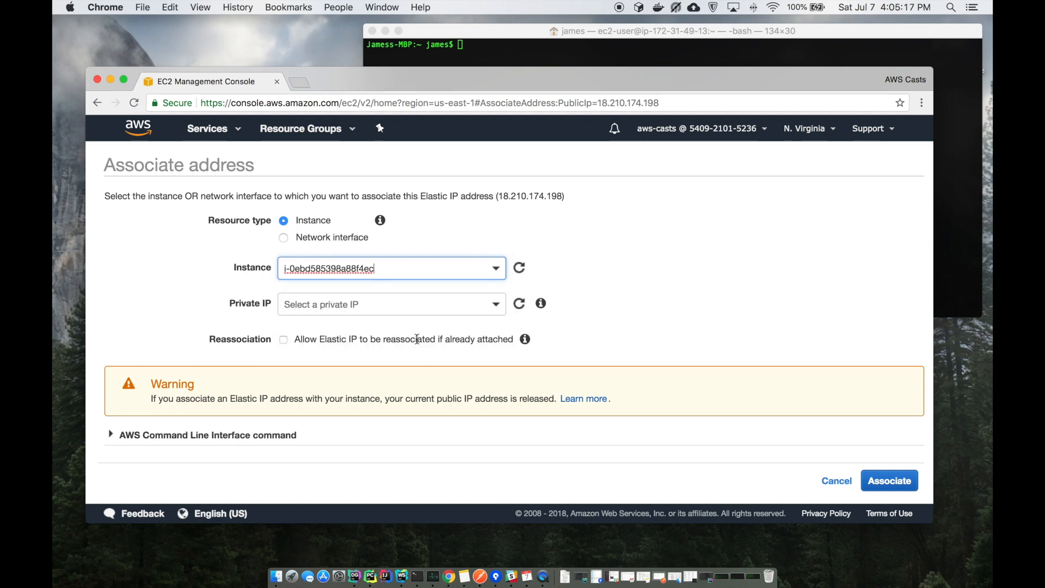
left_click(893, 488)
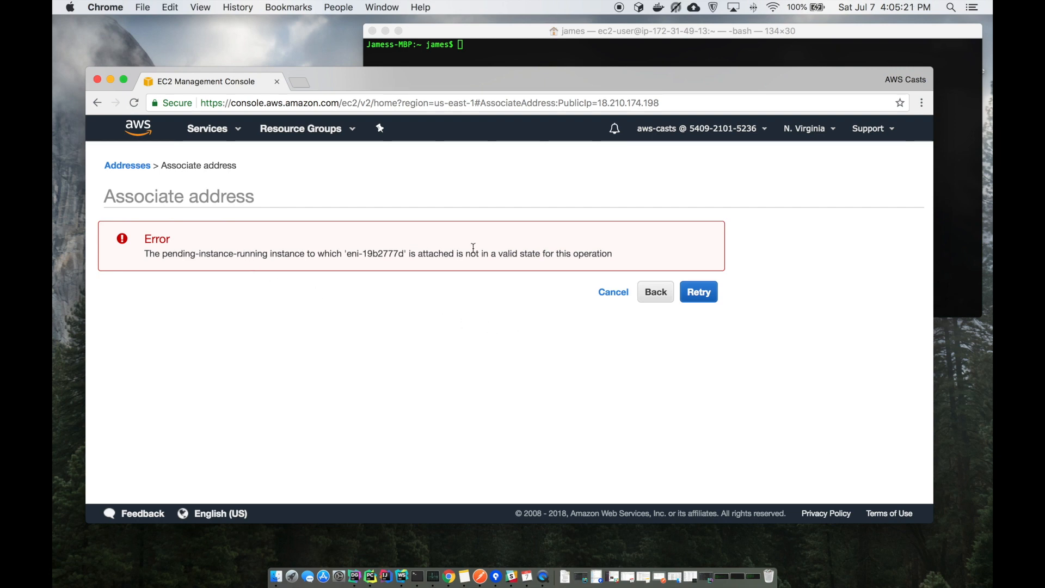
Retry the failed association several times, then cancel back to the Elastic IPs list
left_click(701, 293)
left_click(700, 293)
left_click(701, 294)
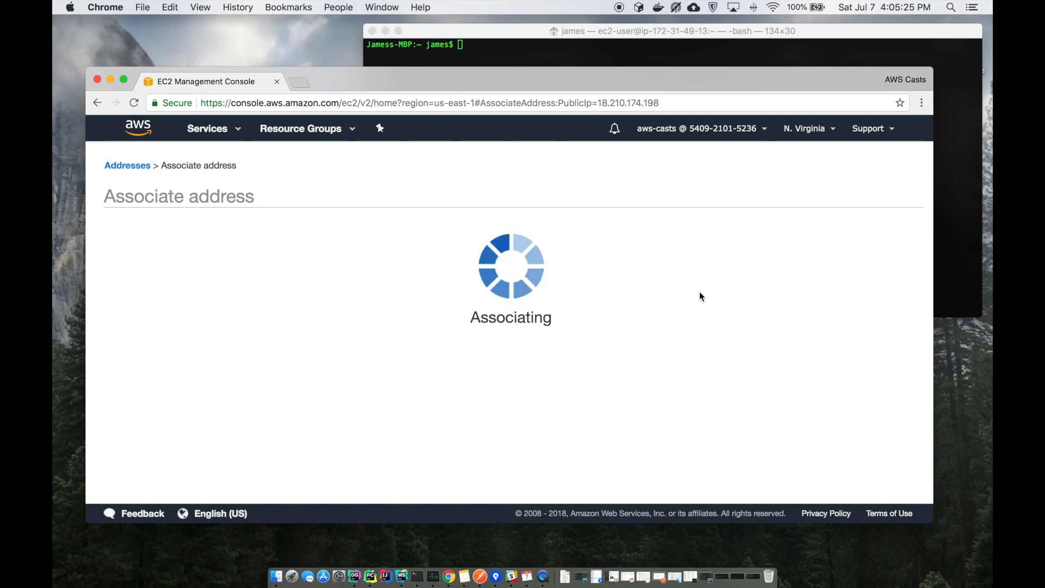
left_click(701, 295)
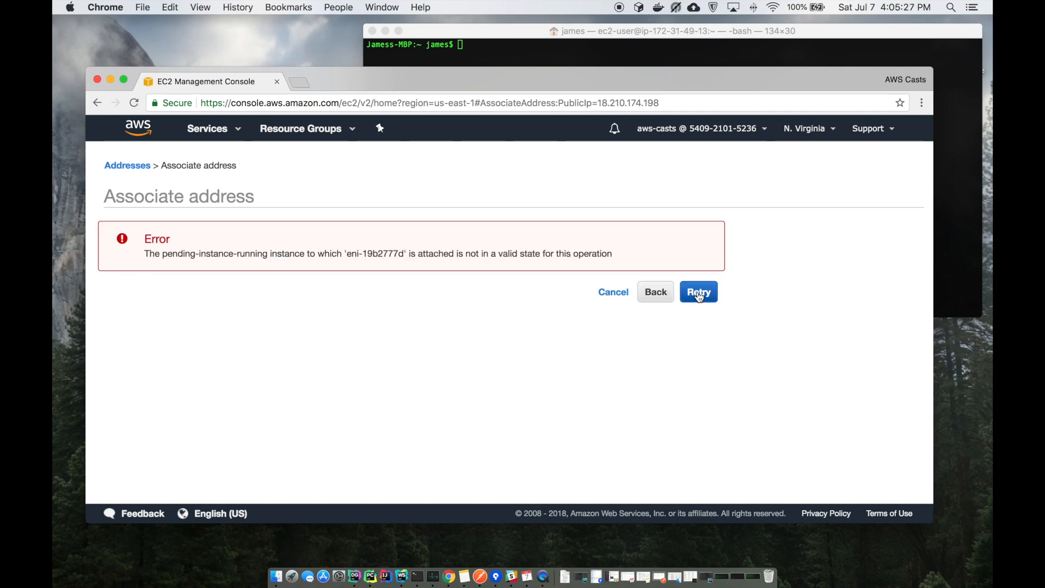
left_click(618, 292)
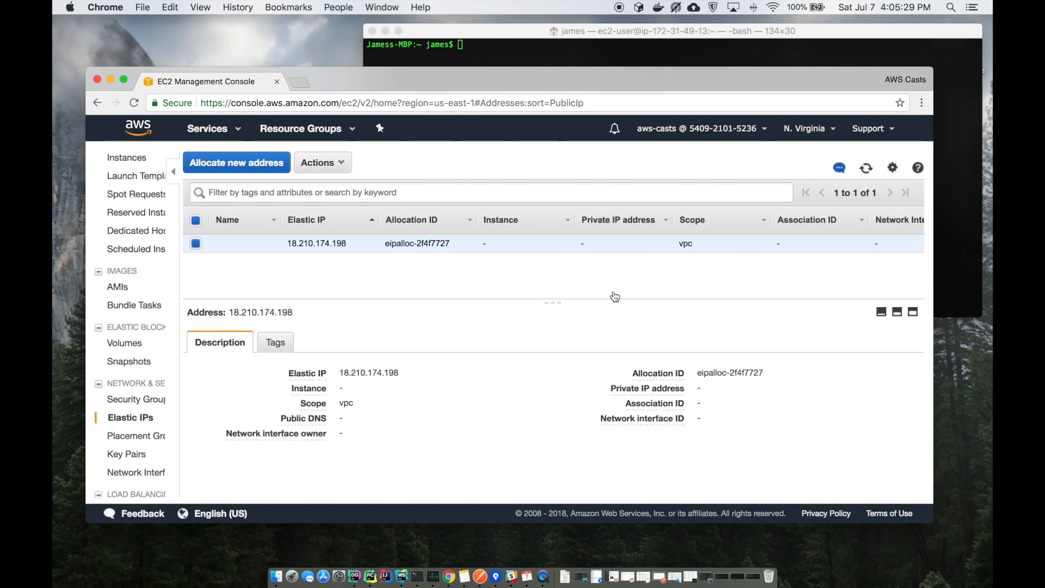
Select the OpenVPN Server instance in the Instances list to check its details
left_click(141, 158)
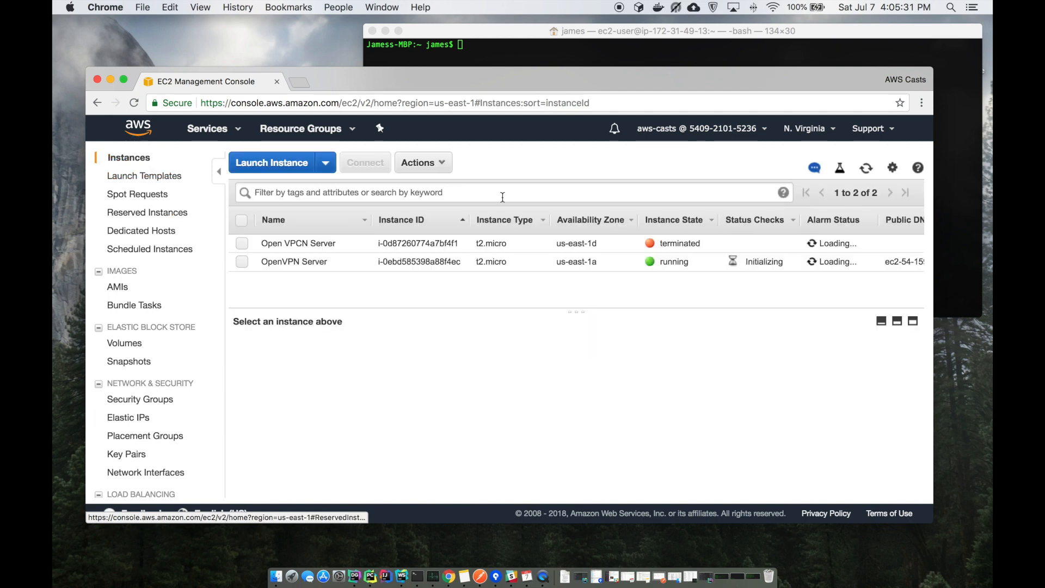
left_click(672, 261)
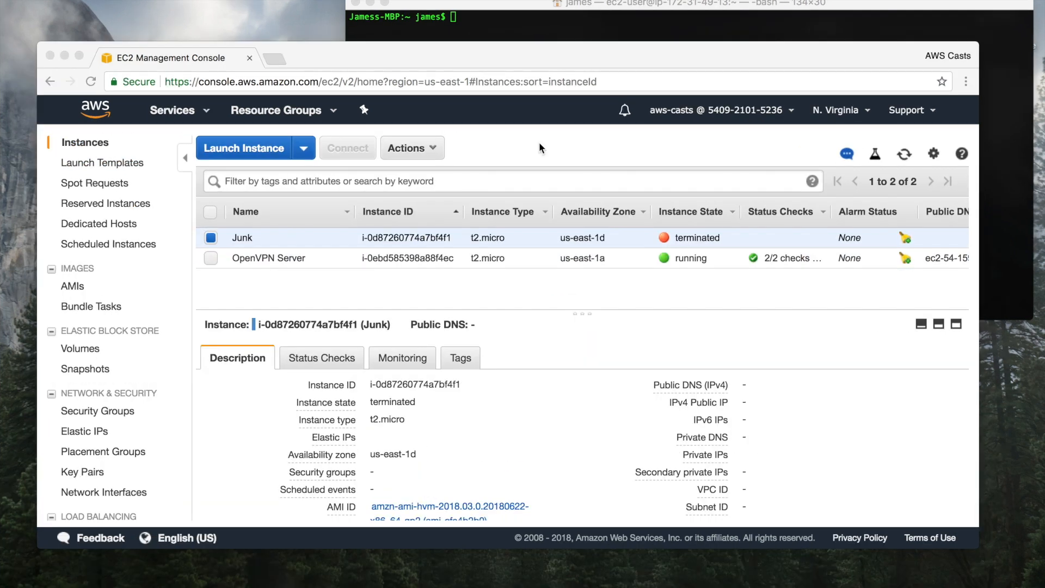
left_click(548, 139)
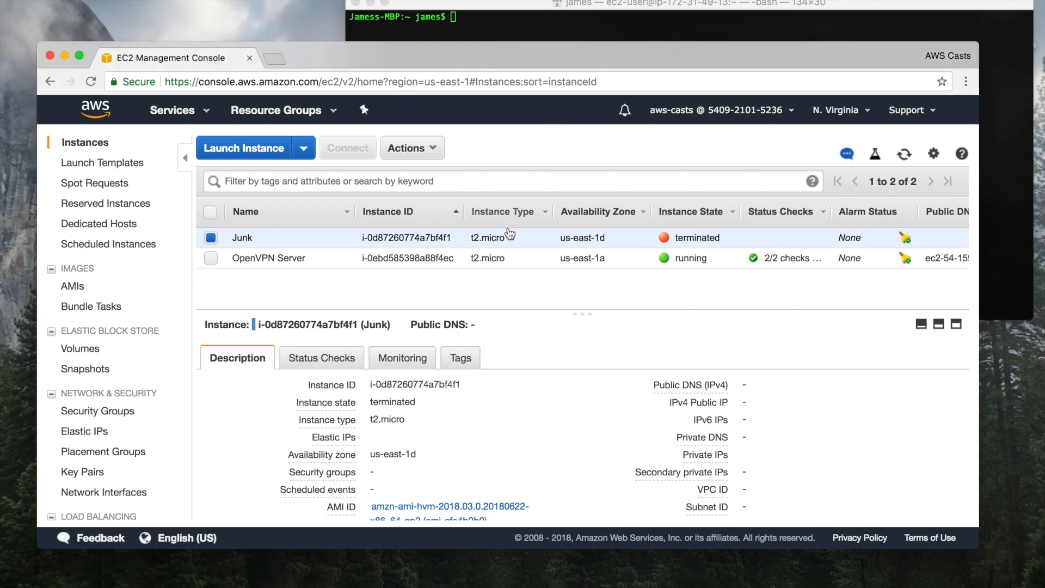
left_click(518, 258)
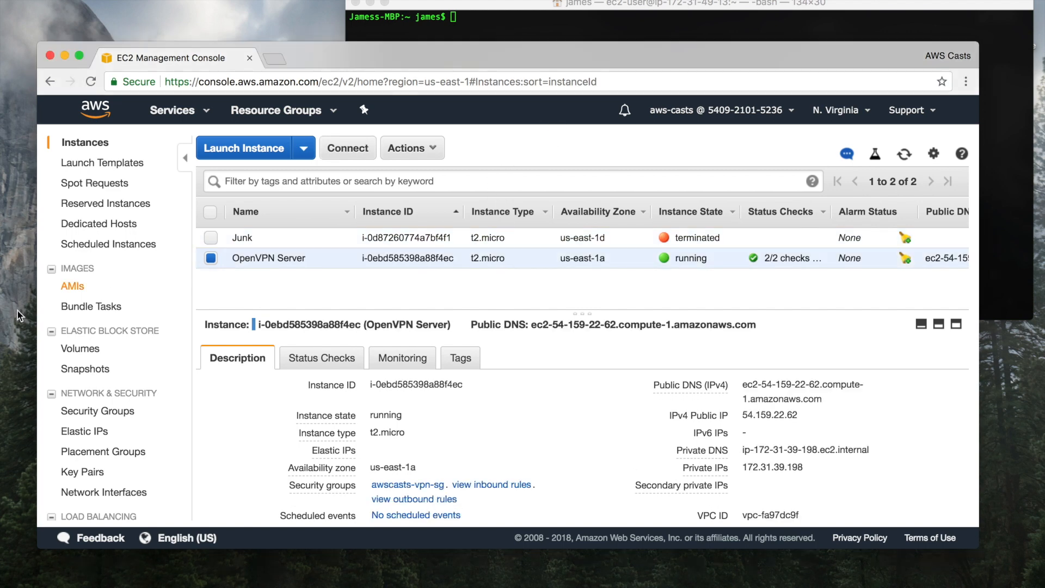
scroll(103, 375, "down", 4)
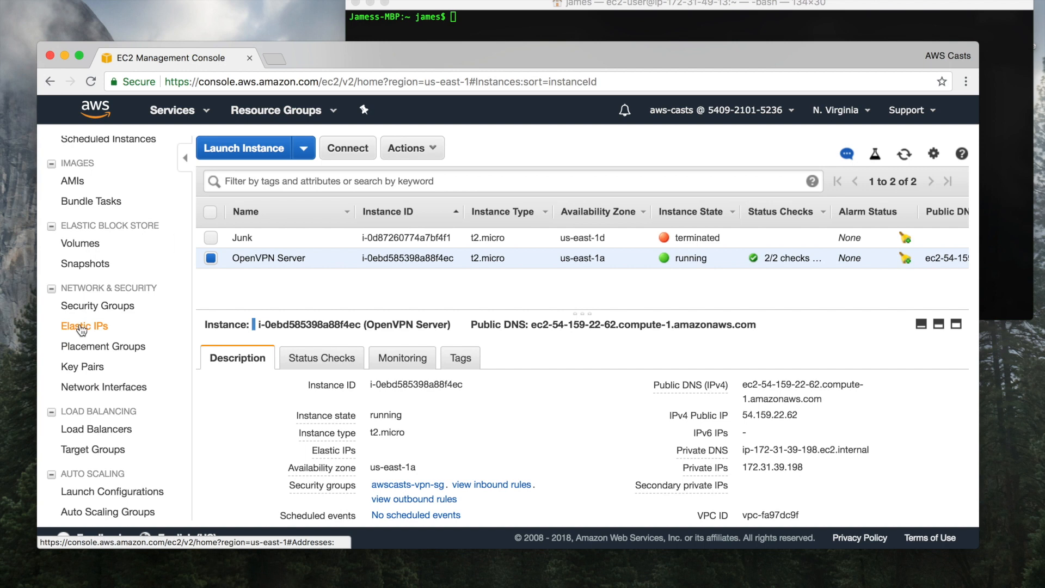
Associate 18.210.174.198 with OpenVPN Server, then select the address to copy it
left_click(81, 327)
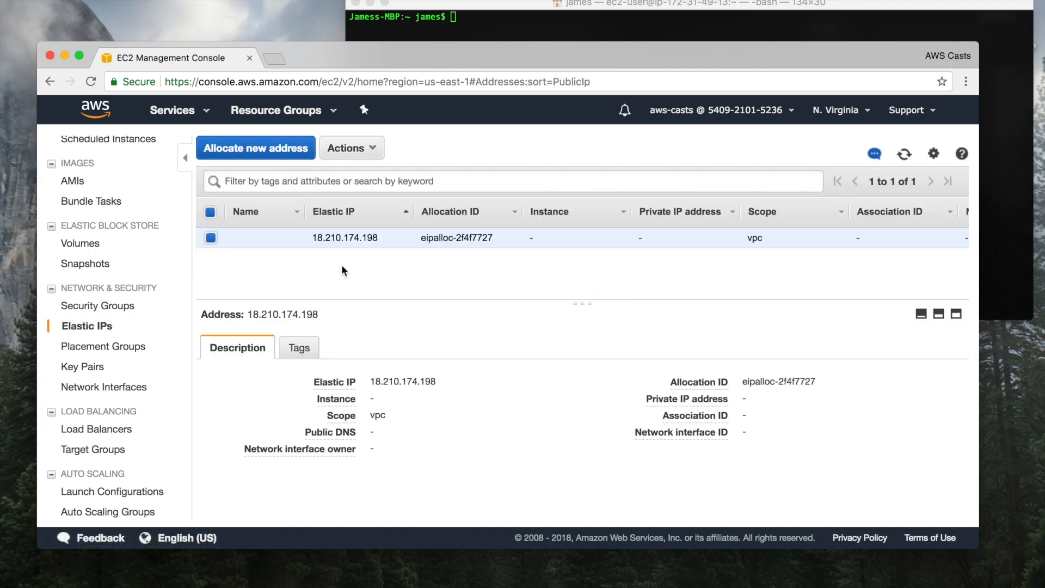
left_click(364, 149)
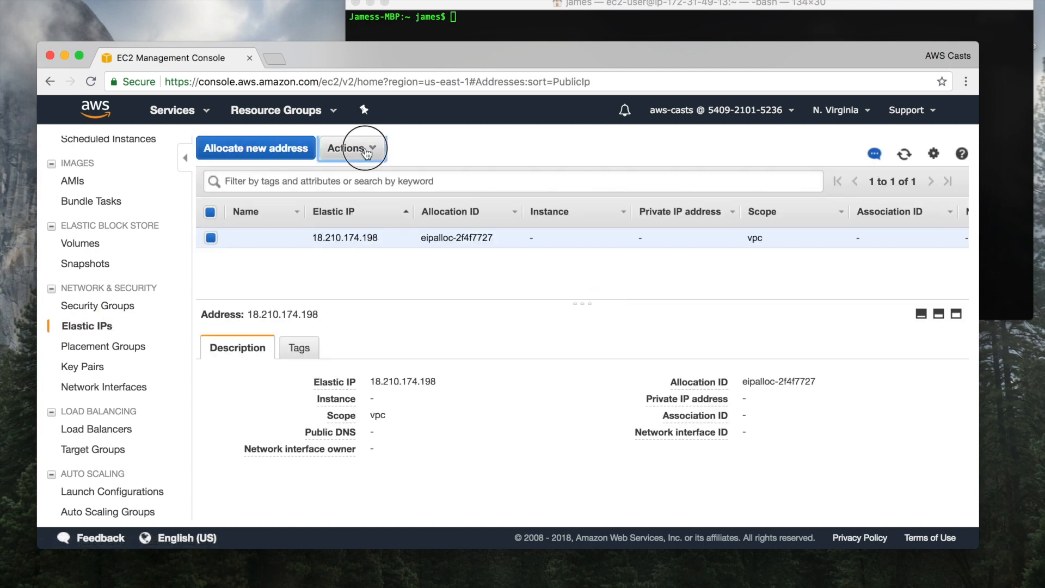
left_click(388, 195)
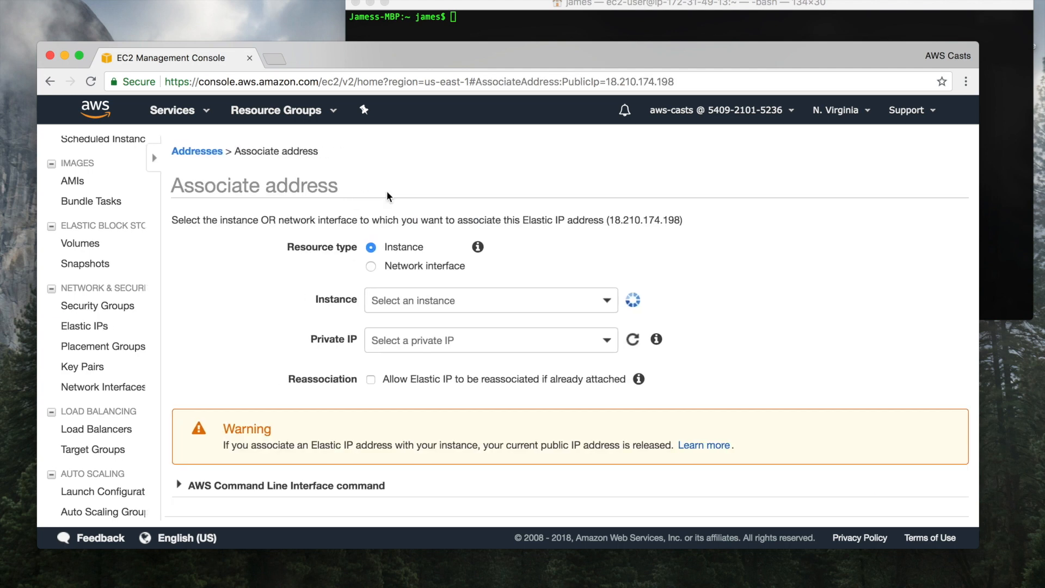
left_click(309, 298)
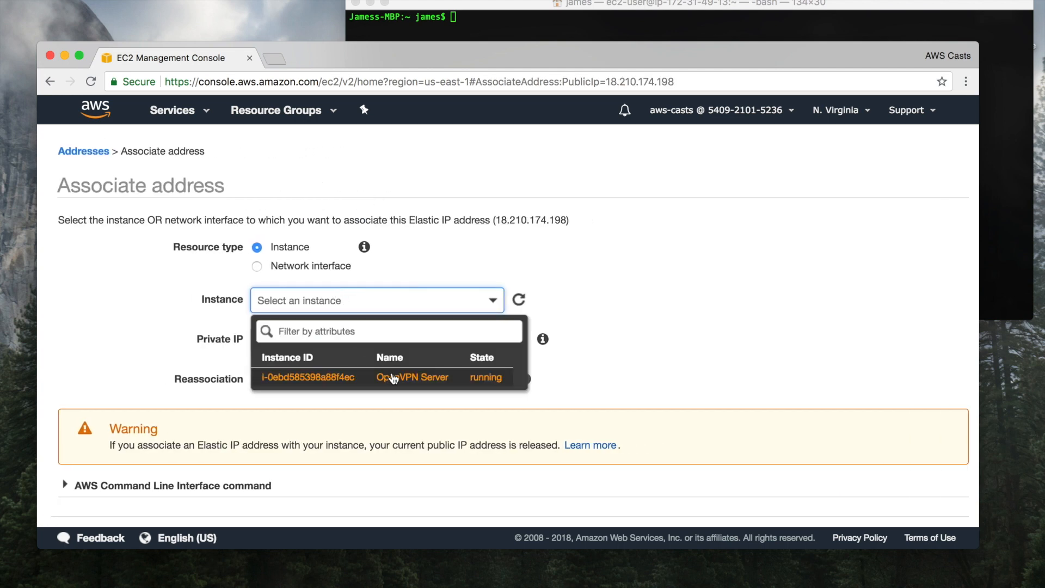
left_click(362, 374)
scroll(412, 364, "down", 1)
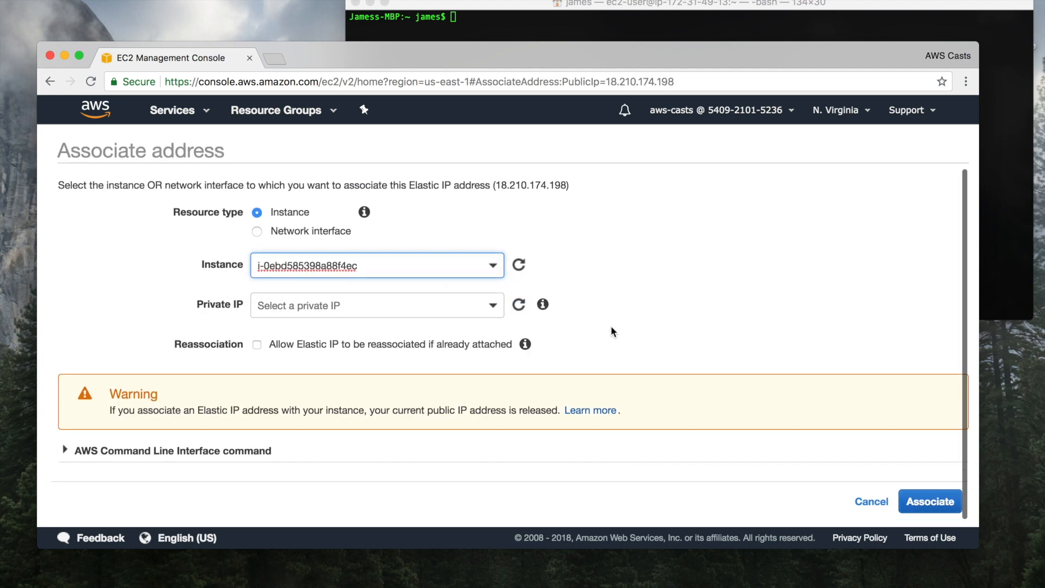
left_click(929, 505)
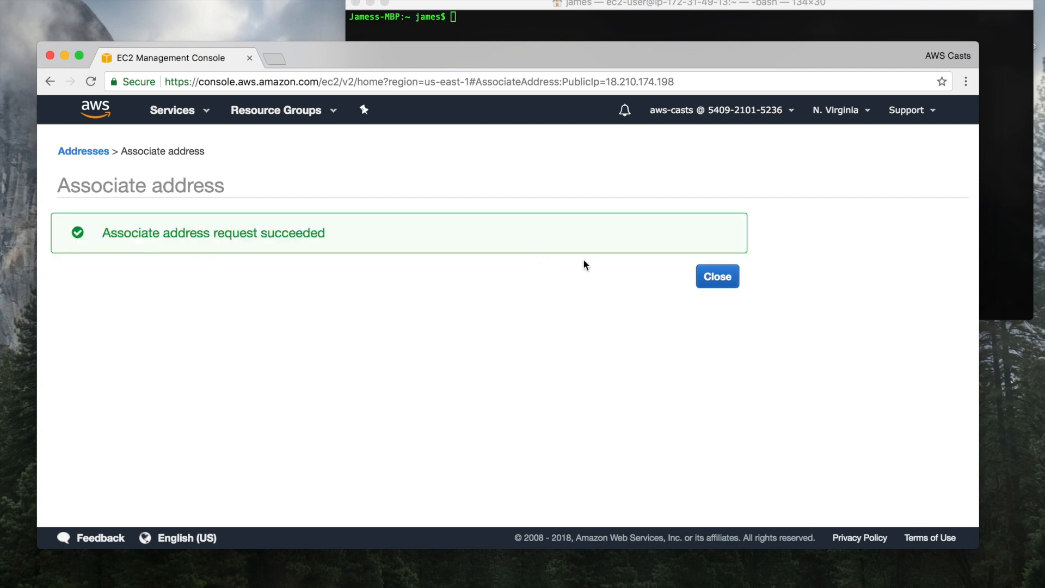
left_click(715, 276)
left_click(369, 236)
left_click_drag(369, 236, 315, 239)
key("super+c")
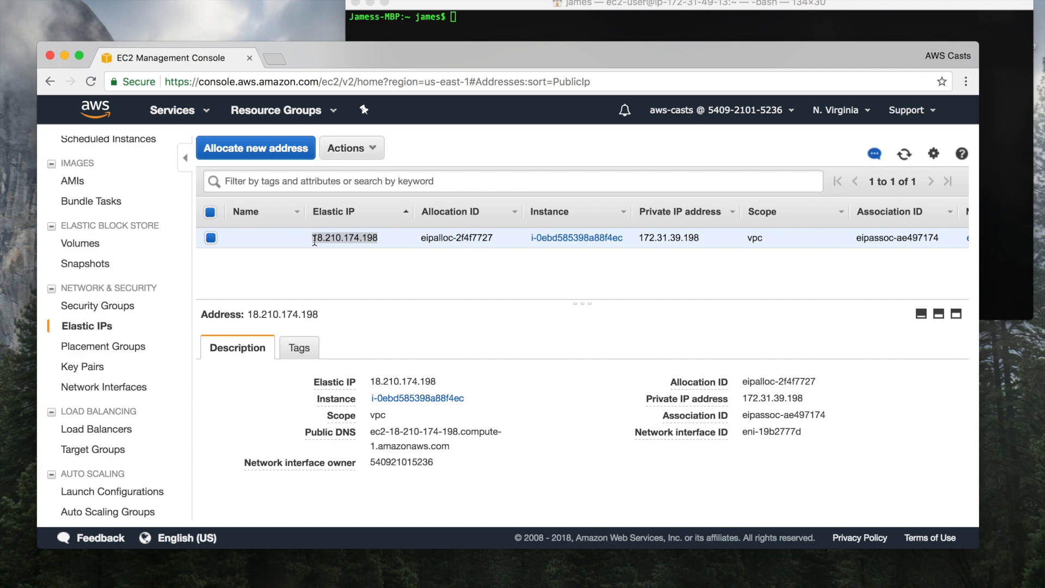
scroll(90, 191, "up", 5)
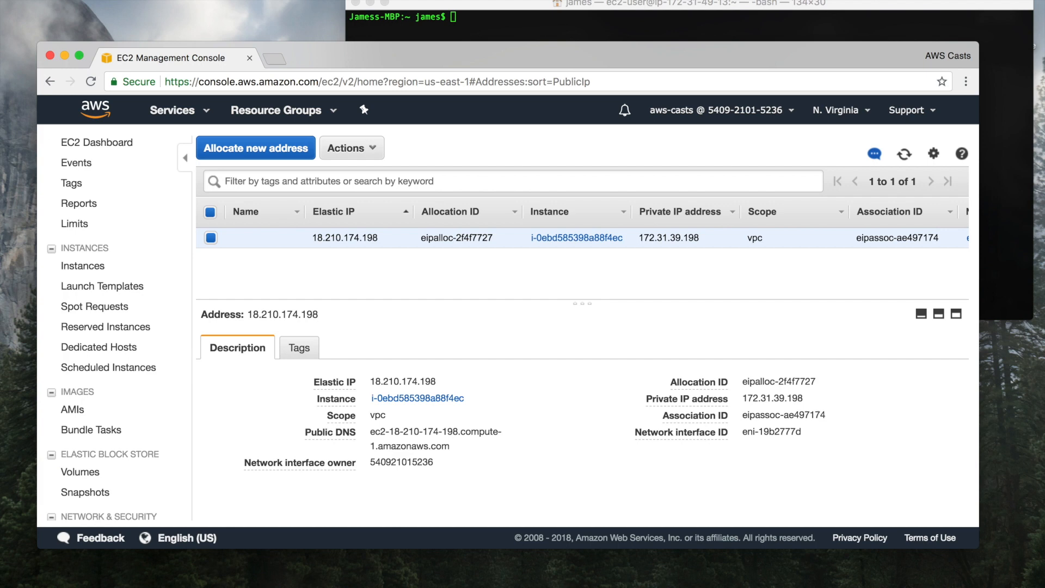
SSH into 18.210.174.198 as ec2-user with the awscasts.pem key, accepting the host key
left_click(493, 23)
type("ssh -i ~/keys/aw")
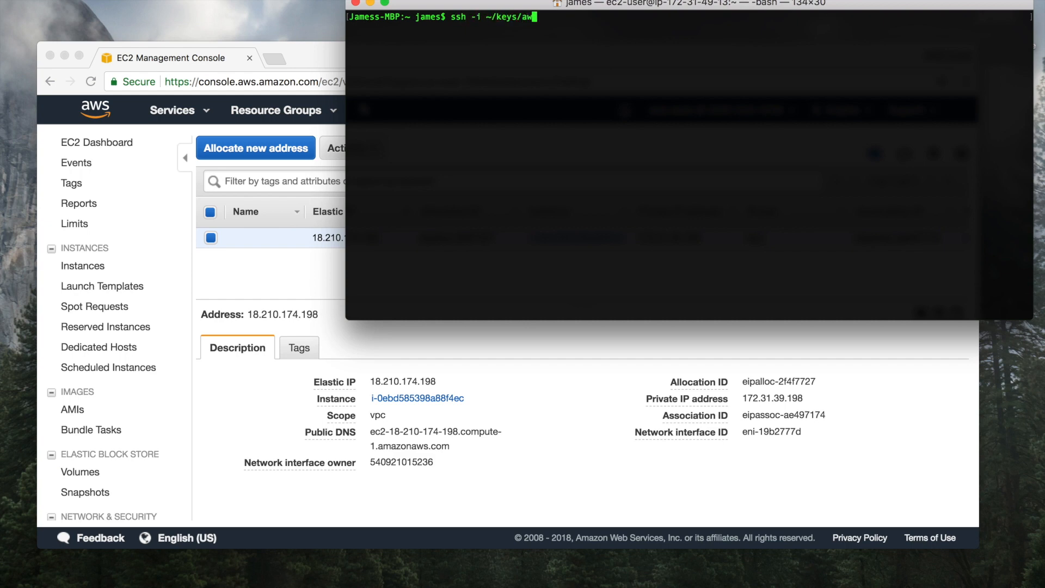
type("sc")
key("Tab")
type("ec2-user@")
key("super+v")
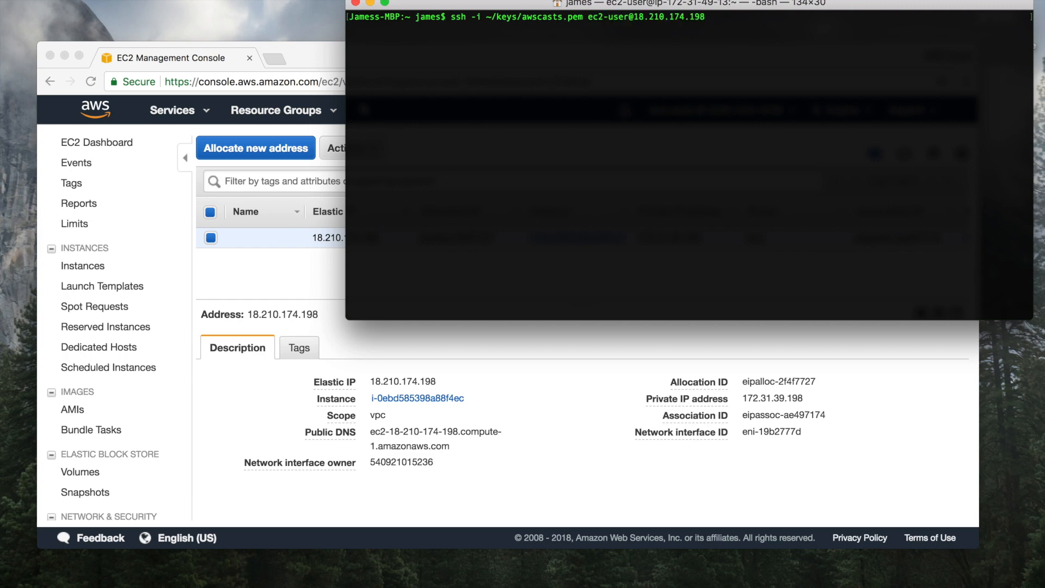
key("Return")
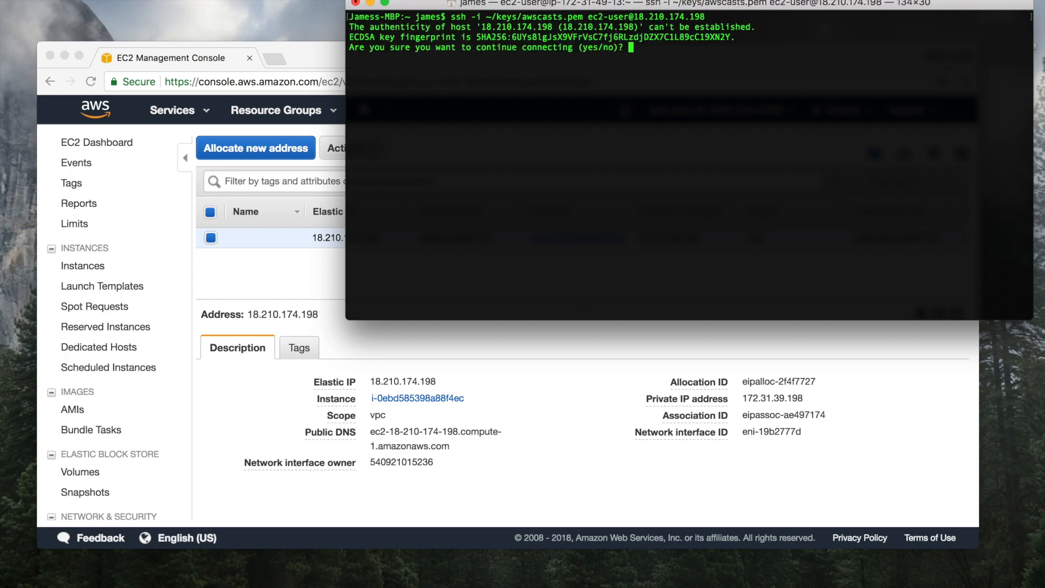
type("yes")
key("Return")
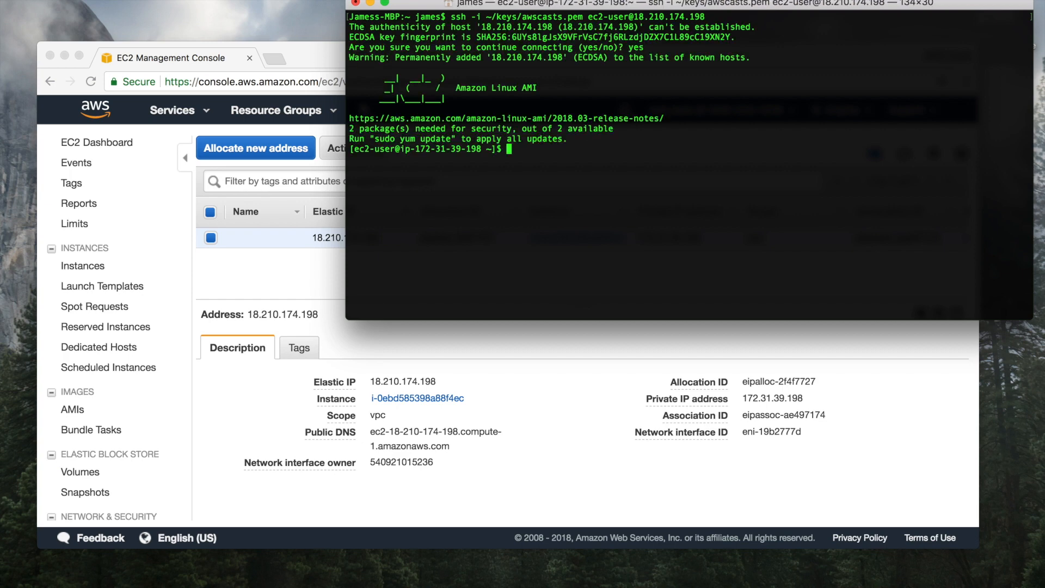
Run sudo yum update -y to update all server packages
key("Return")
key("Return")
key("Return")
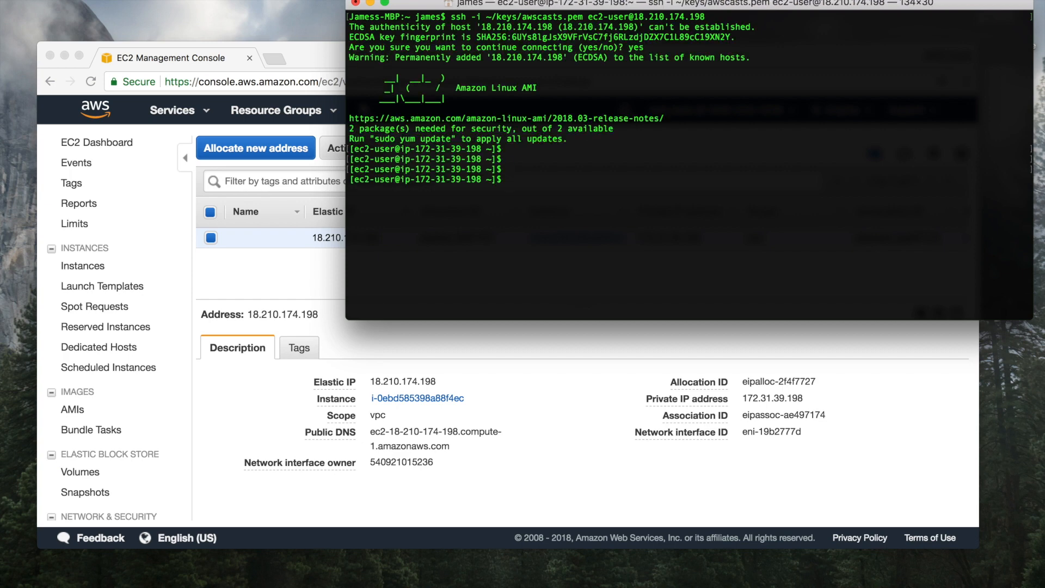
type("sudo yum update -y")
key("Return")
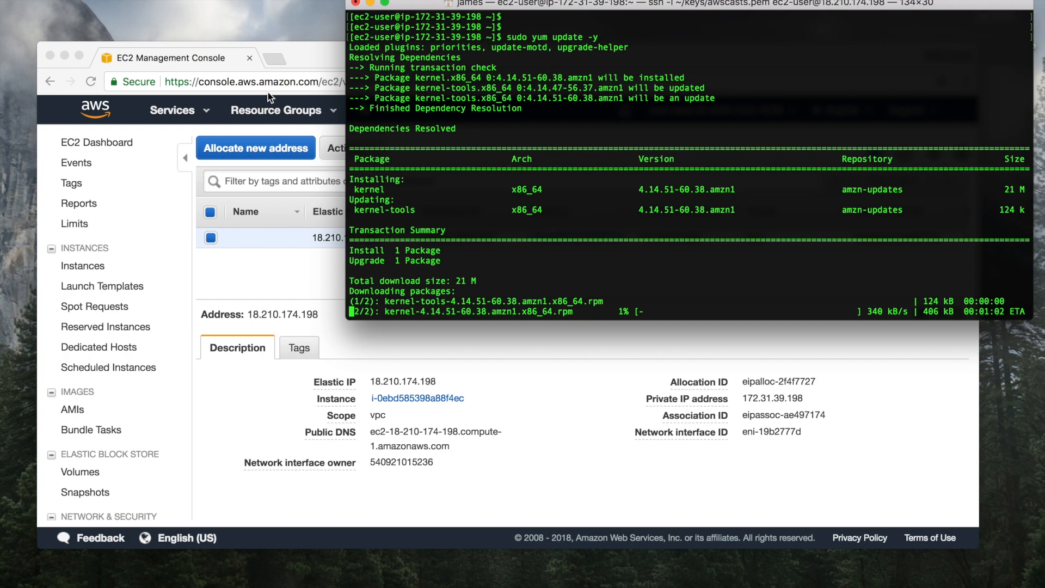
Go to openvpn.net and open the Access Server CentOS package downloads page
left_click(273, 61)
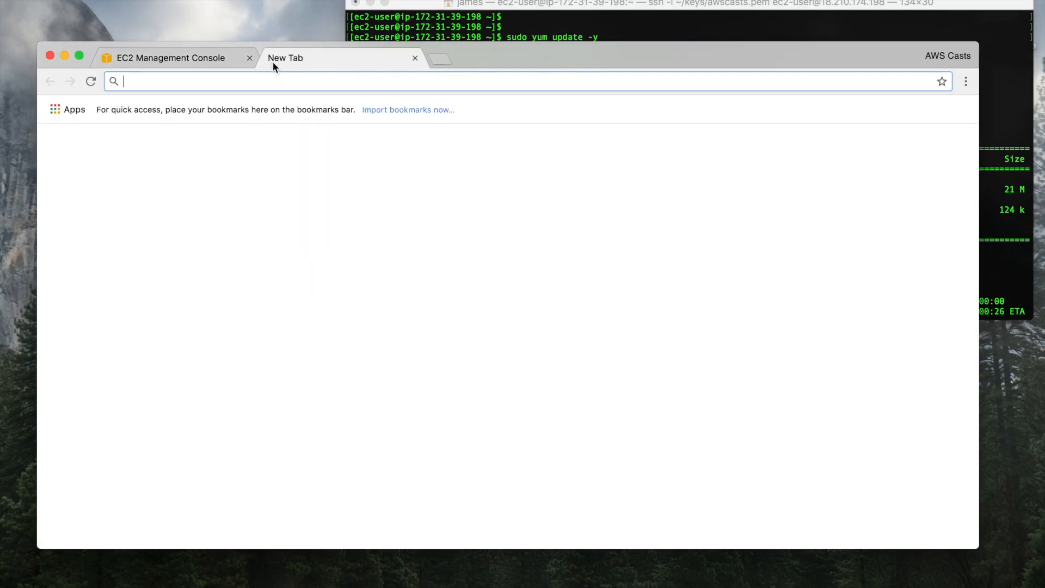
type("ope")
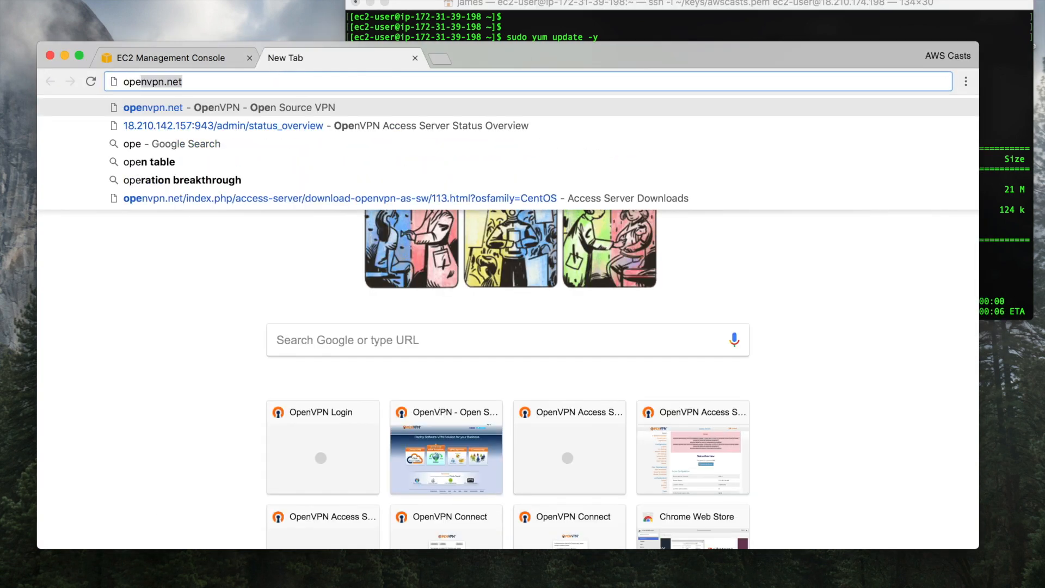
key("Return")
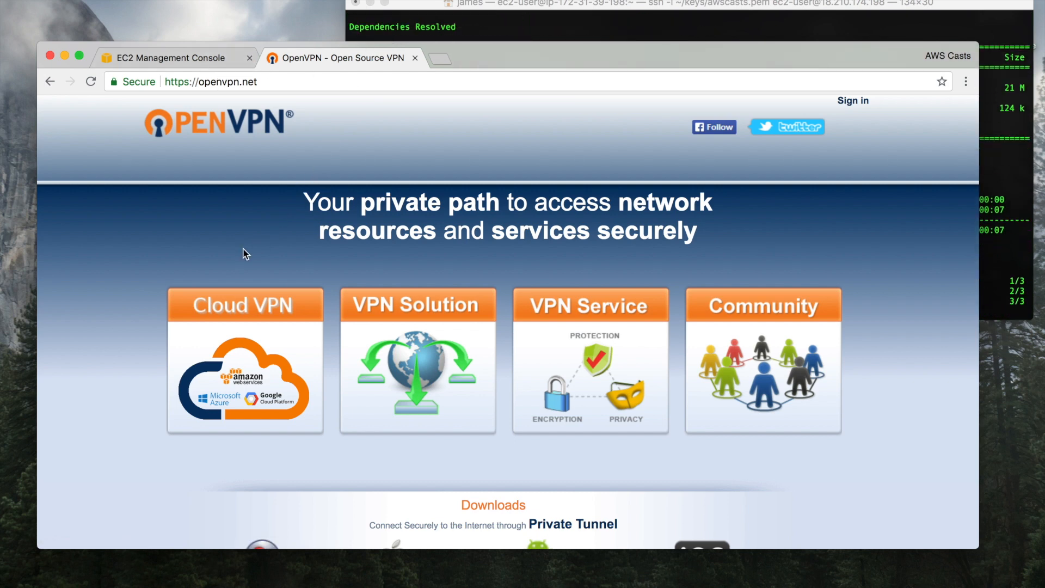
scroll(111, 250, "down", 2)
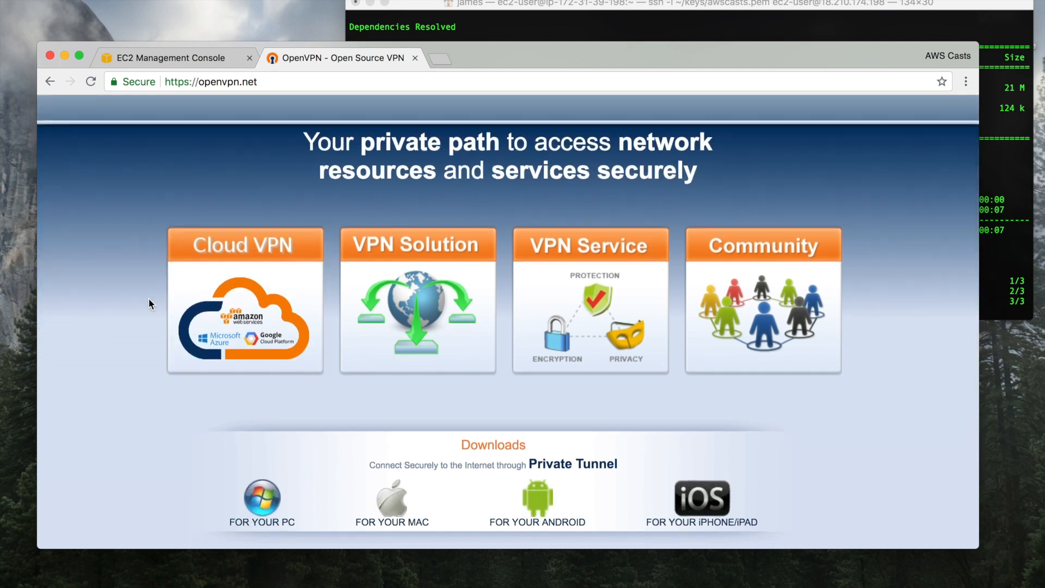
scroll(149, 304, "down", 3)
scroll(150, 304, "up", 4)
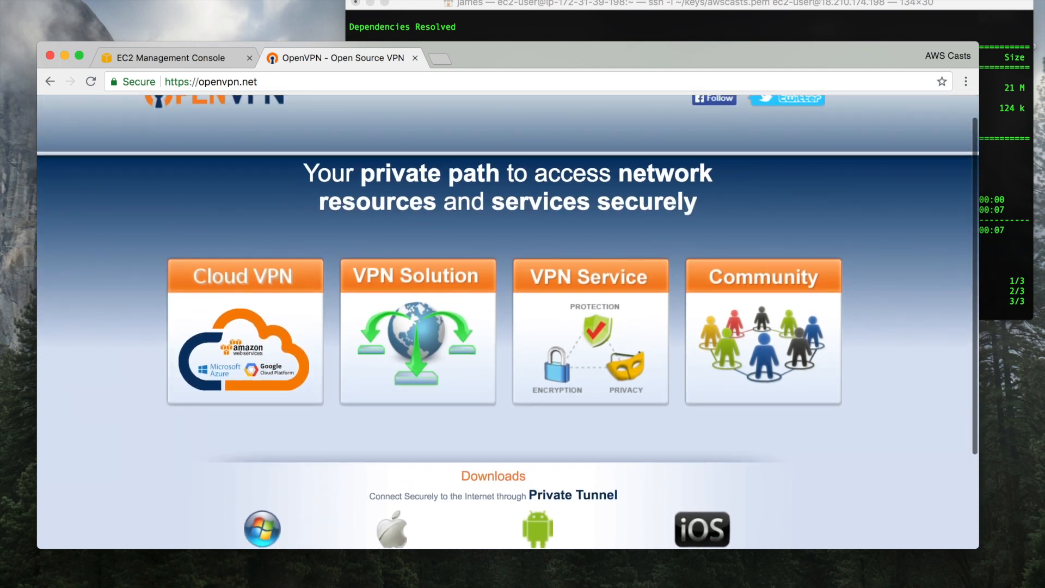
left_click(555, 12)
left_click(92, 323)
left_click(569, 11)
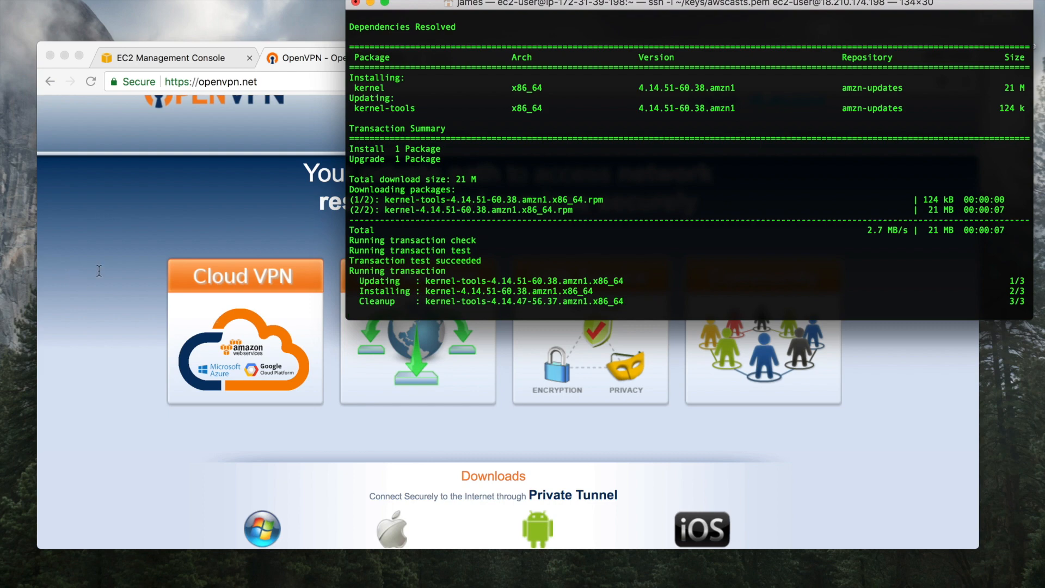
left_click(99, 270)
left_click(391, 324)
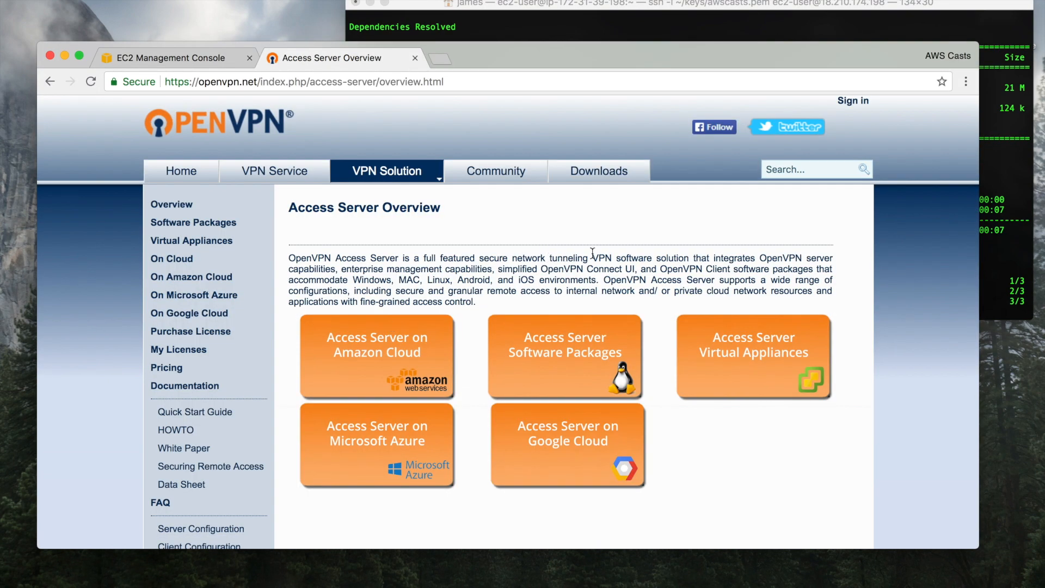
left_click(555, 327)
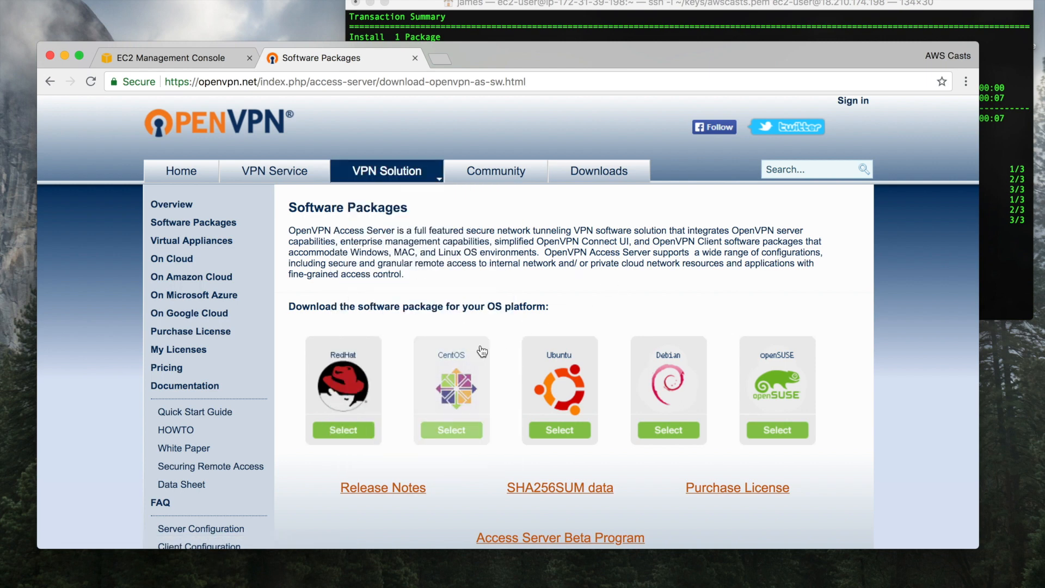
left_click(468, 376)
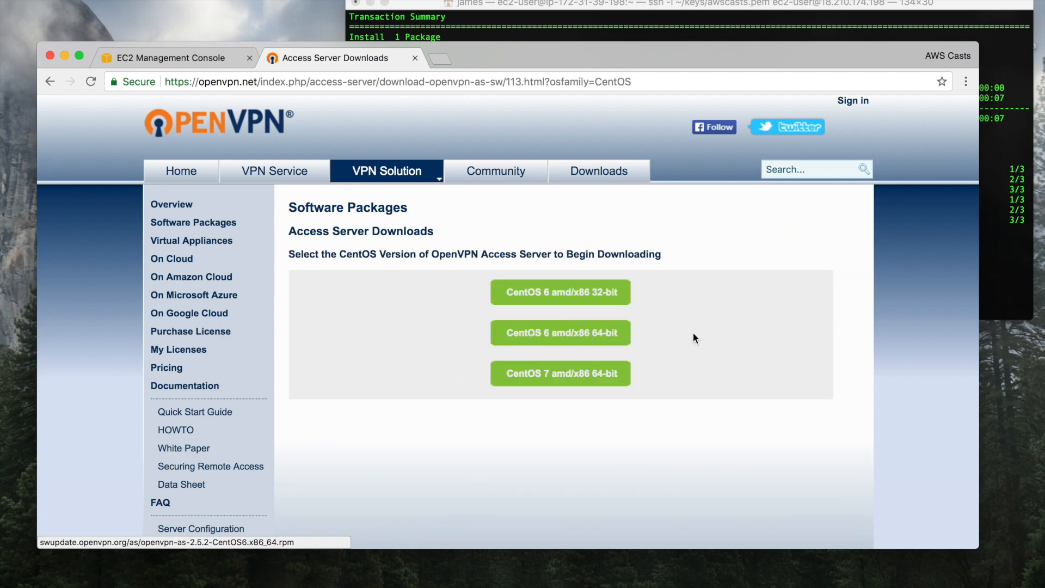
Copy the link address of the CentOS 6 amd/x86 64-bit package download
right_click(564, 328)
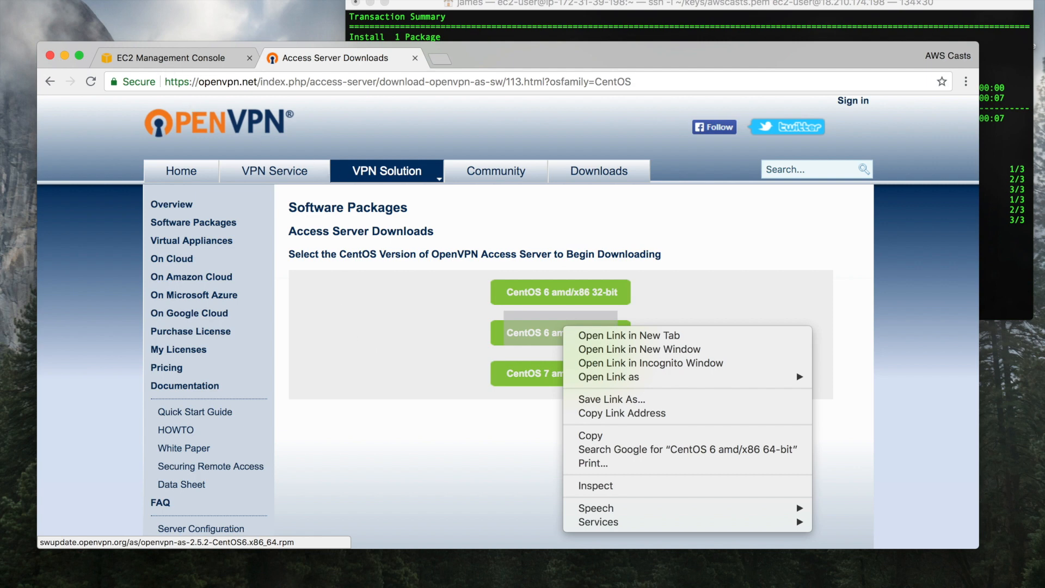
left_click(464, 5)
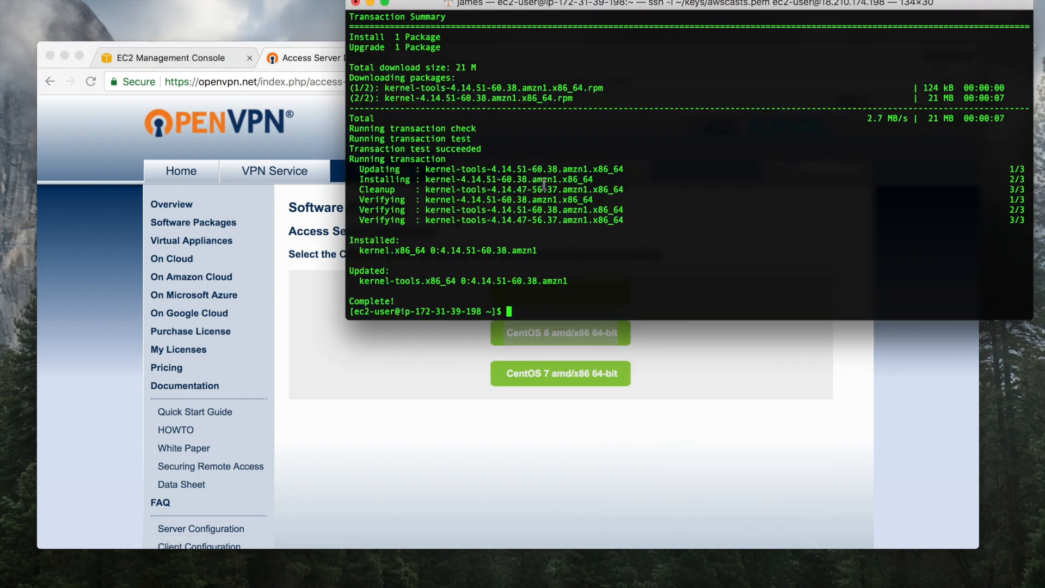
key("Return")
key("Return")
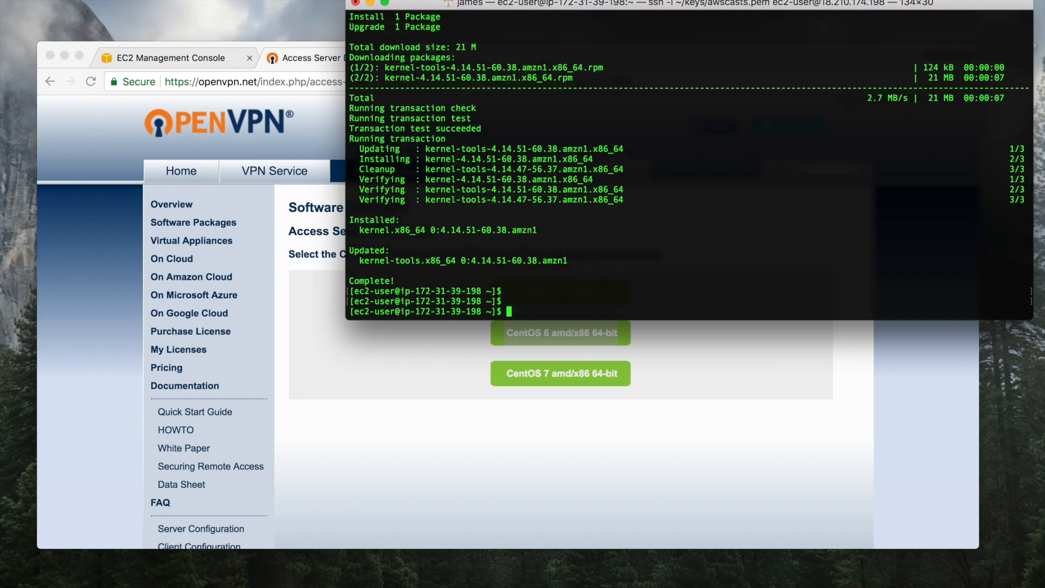
left_click(432, 324)
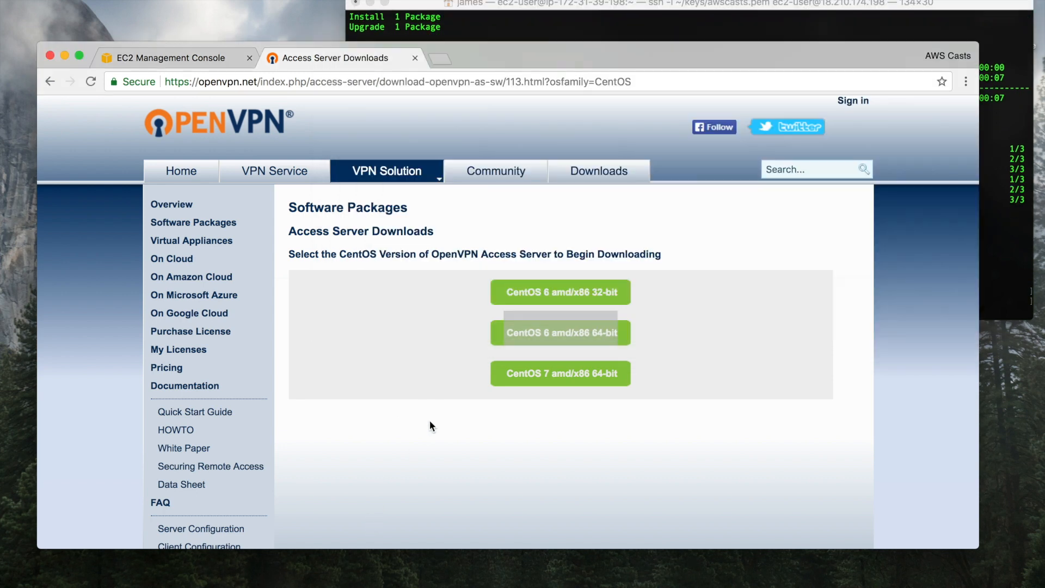
right_click(536, 331)
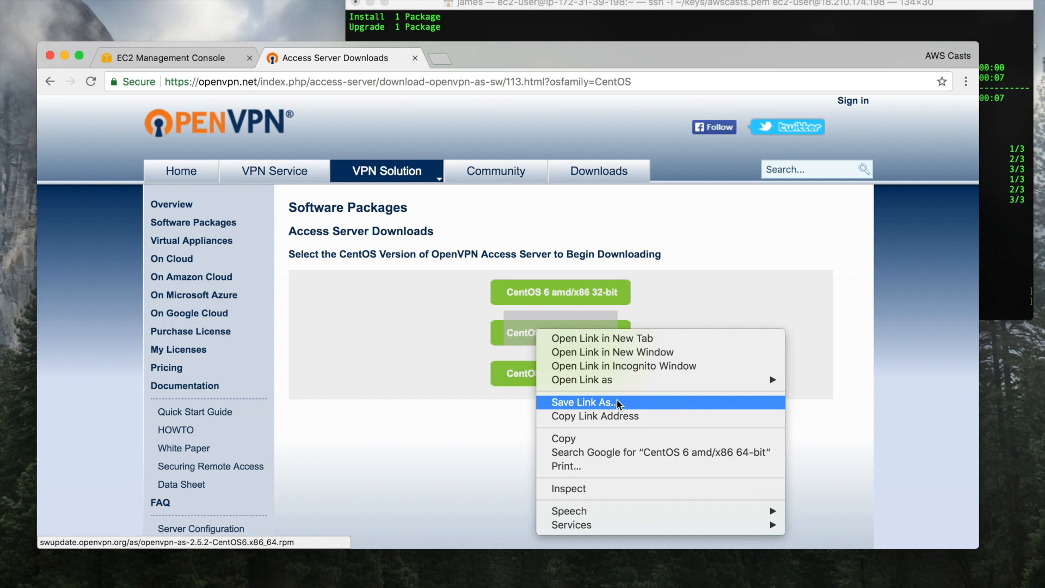
left_click(628, 417)
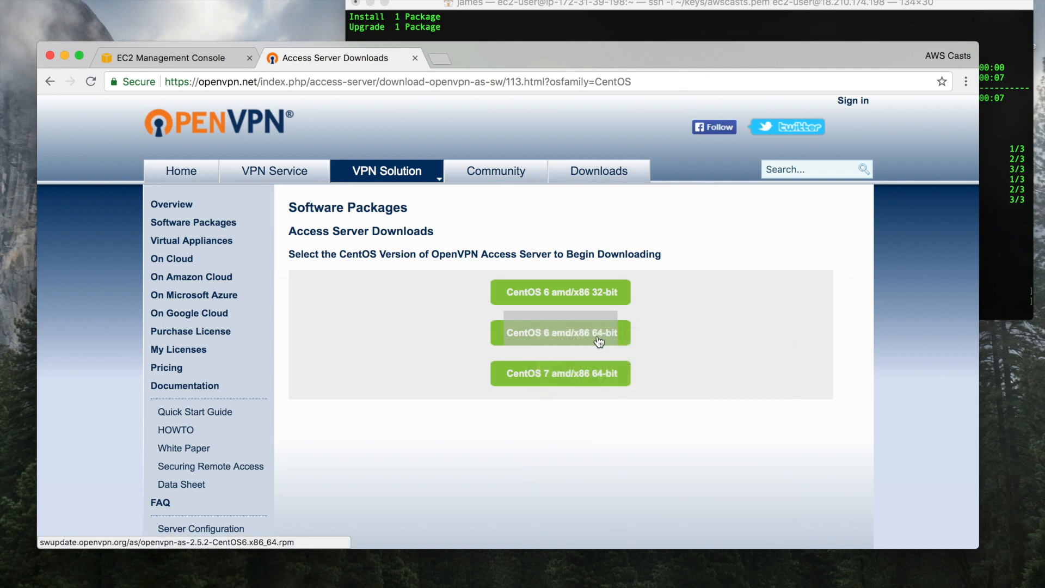
Clear the server terminal screen with the clear command
left_click(693, 25)
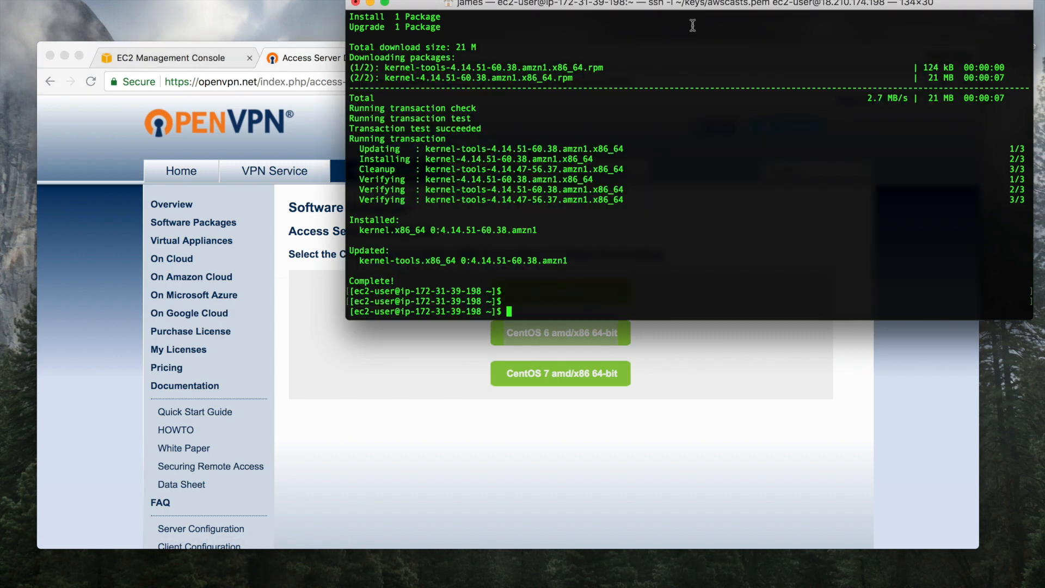
type("clear")
key("Return")
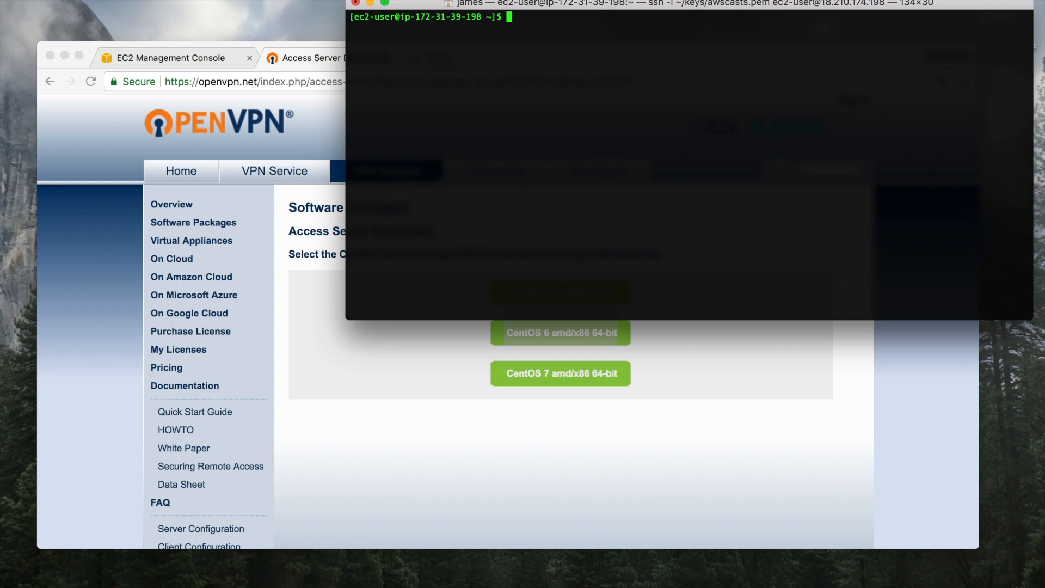
Download the copied package URL onto the server with curl -O
type("url -O")
key("super+v")
key("Return")
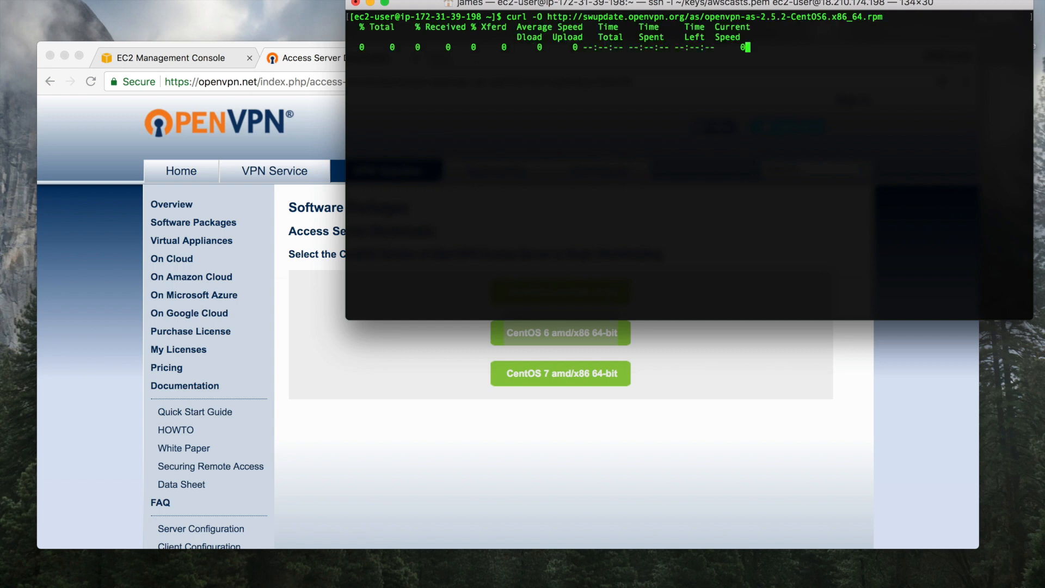
Install openvpn-as-2.5.2-CentOS6.x86_64.rpm with sudo rpm -i, correcting the rpn typo
type("sudo rp")
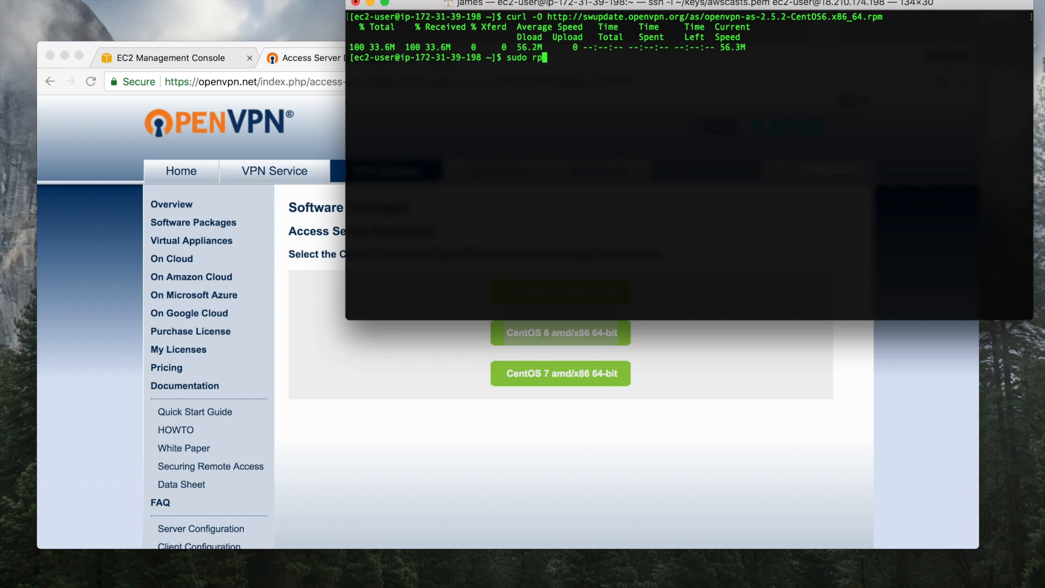
type("n -i o")
key("Tab")
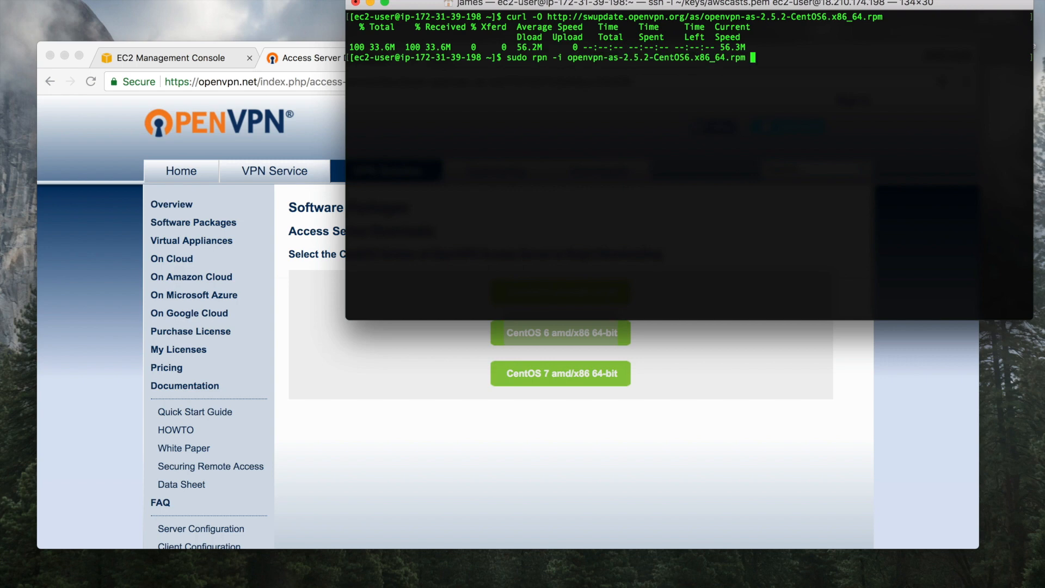
key("Left")
key("Left")
key("Left")
key("Left")
key("Left")
key("Left")
key("Left")
key("Left")
key("Left")
key("Left")
key("Left")
key("Left")
key("Left")
key("Left")
key("Left")
key("Left")
key("Left")
key("Left")
key("Left")
key("Left")
key("Left")
key("Left")
key("Left")
key("Left")
key("Left")
key("Left")
key("Left")
key("Left")
key("Left")
key("Left")
key("Left")
key("Left")
key("Left")
key("Left")
key("Left")
key("Left")
key("Left")
key("Left")
key("BackSpace")
type("m")
key("Return")
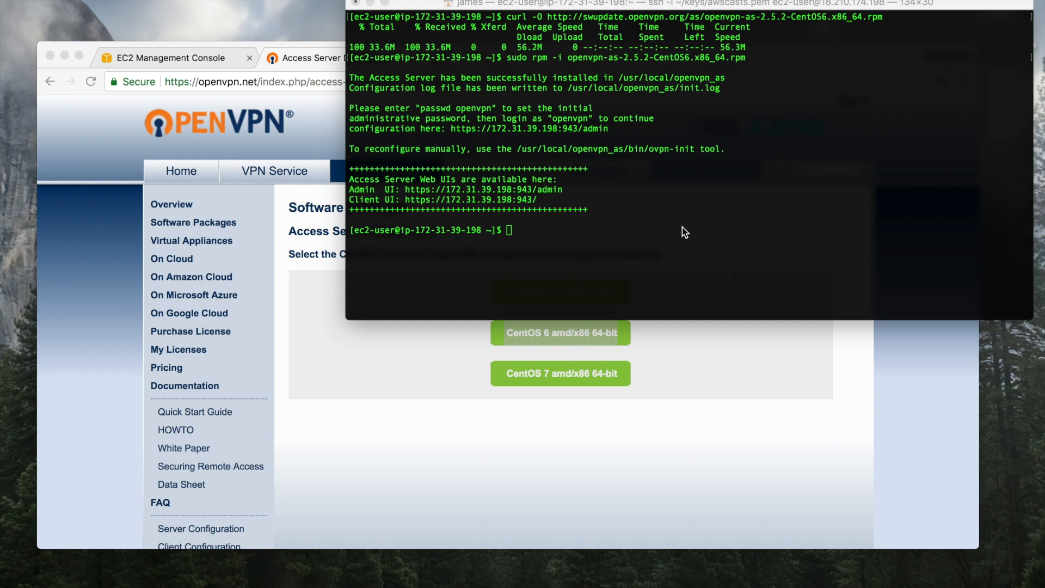
Run sudo passwd openvpn and enter the new admin password twice
left_click(586, 220)
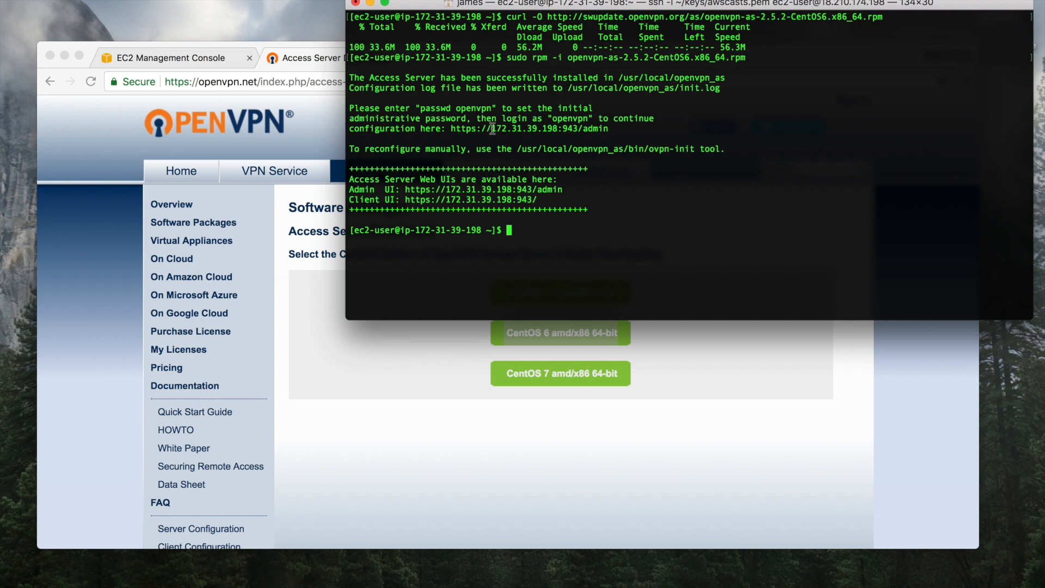
left_click_drag(490, 128, 569, 131)
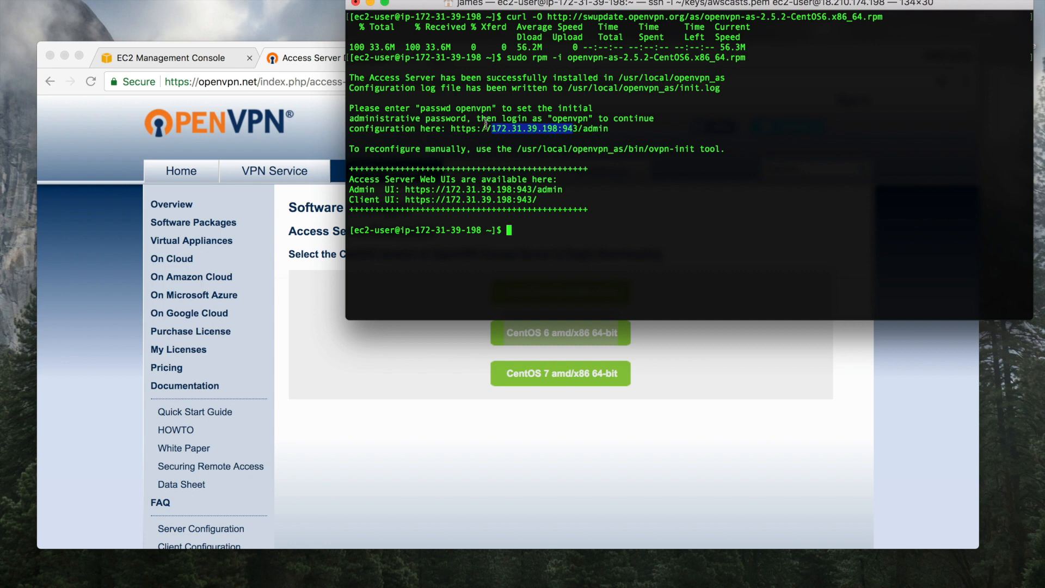
left_click_drag(355, 109, 581, 107)
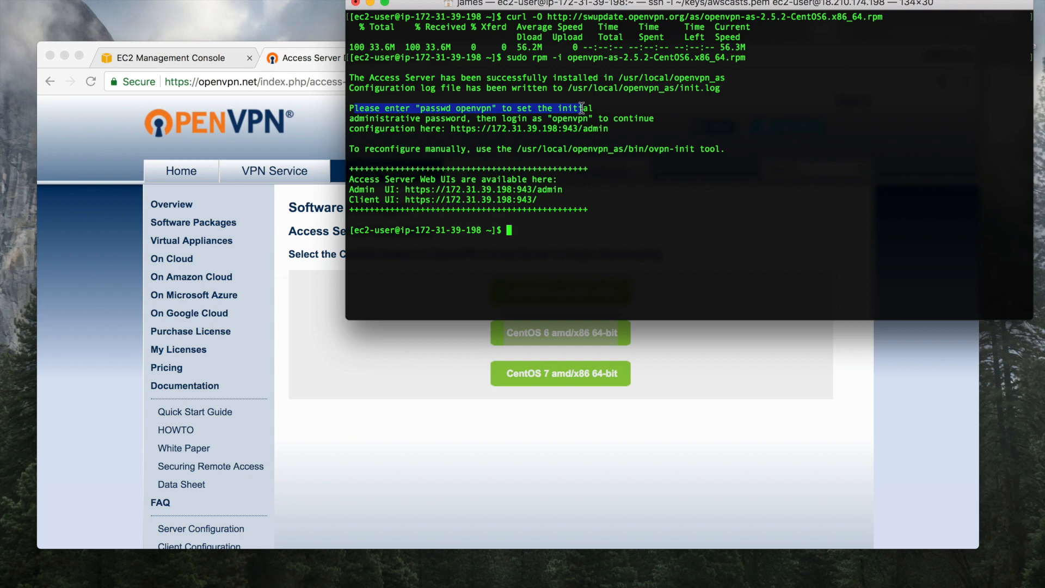
double_click(478, 109)
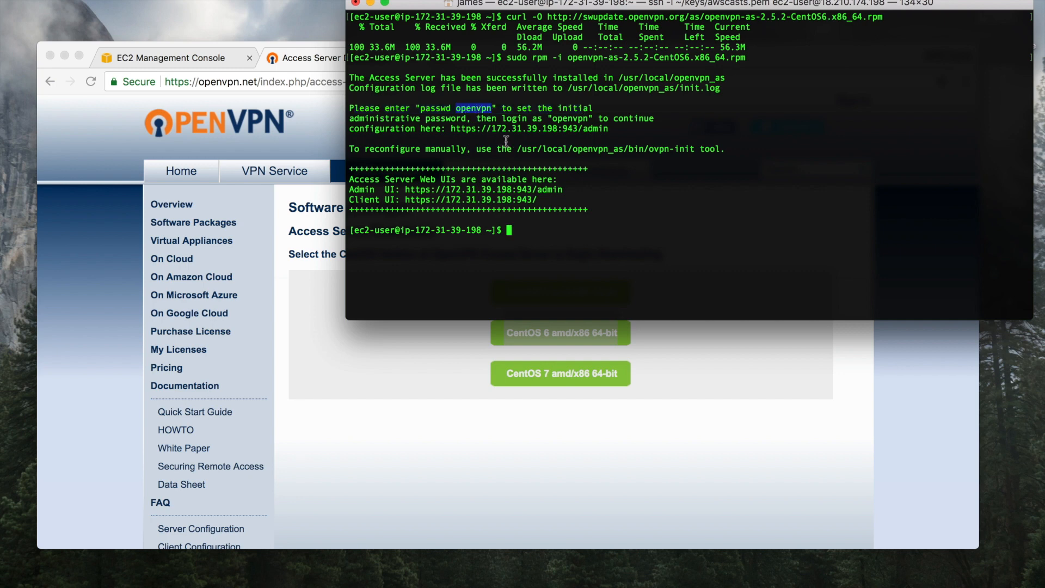
left_click(568, 225)
type("sudo passwd openvpn")
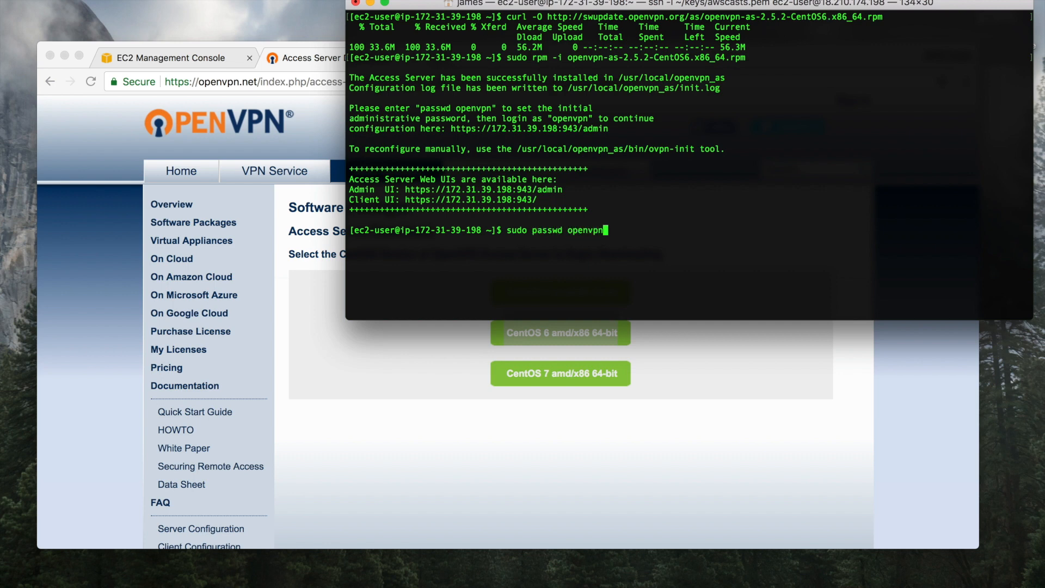
key("Return")
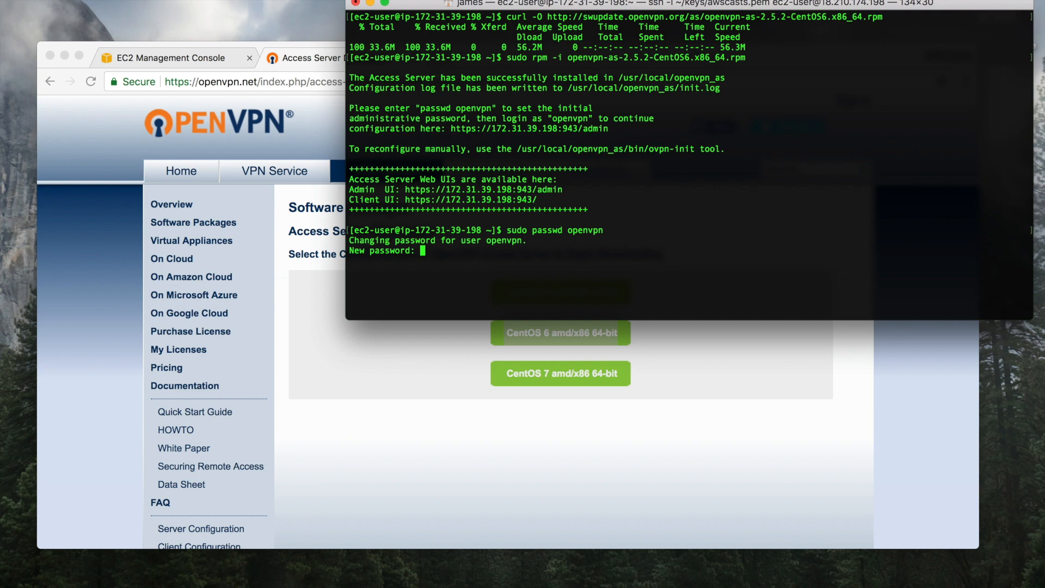
key("Return")
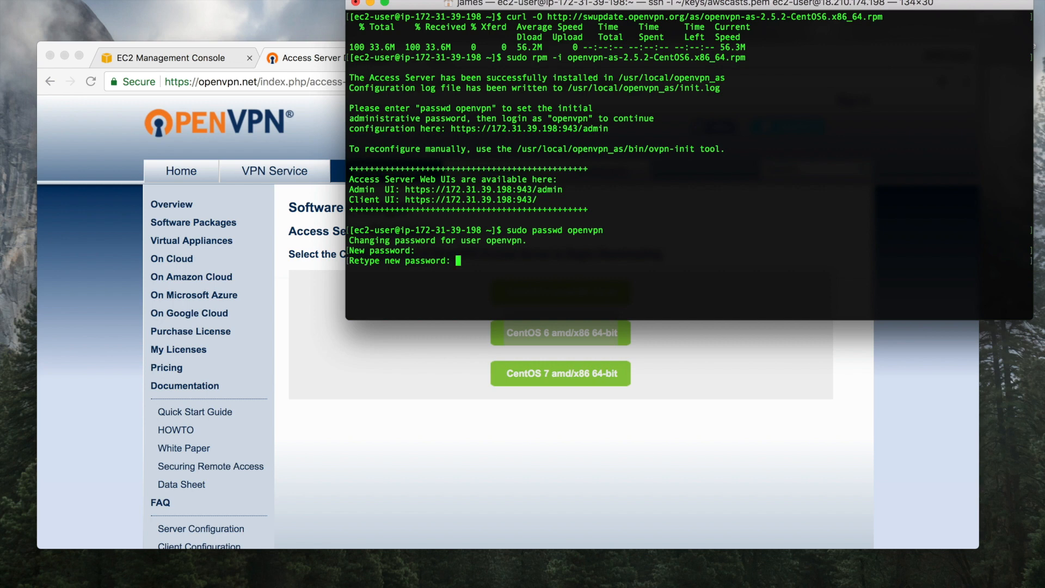
key("Return")
key("Return")
key("Return")
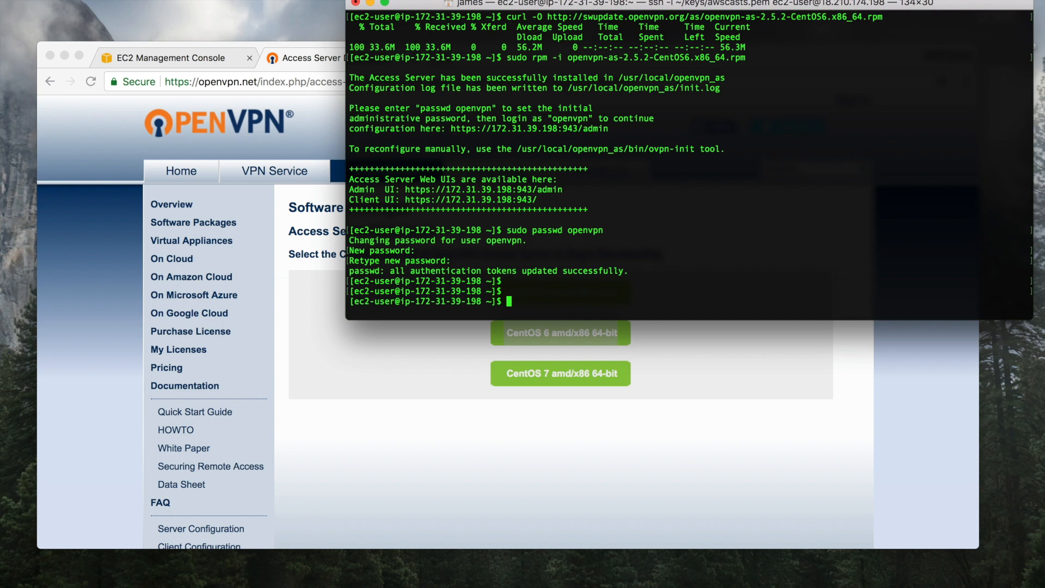
In a new tab, load the Elastic IP 18.210.174.198 at :943/admin
left_click(115, 146)
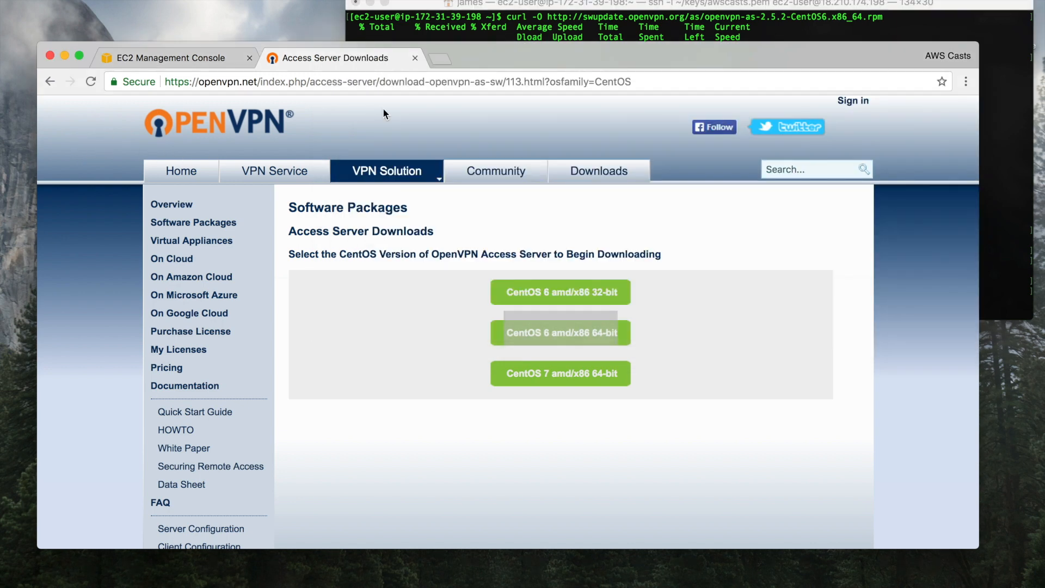
key("super+t")
key("super+v")
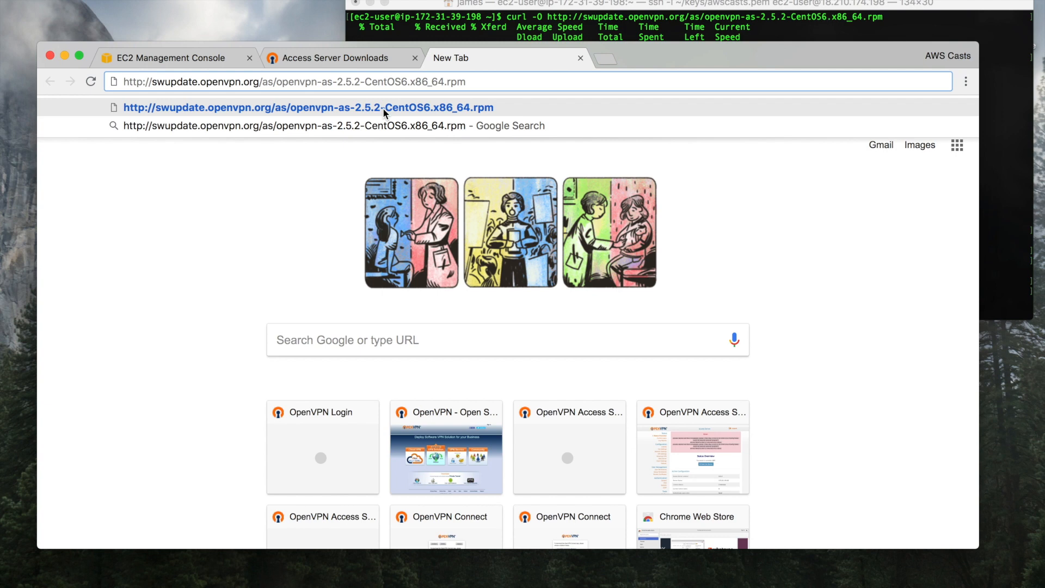
key("super+a")
key("BackSpace")
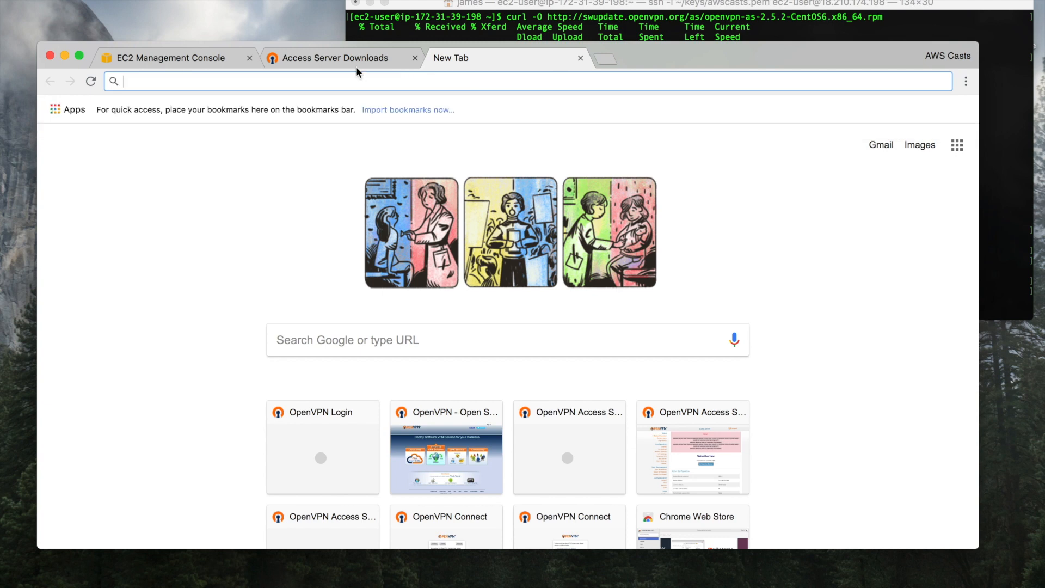
left_click(187, 56)
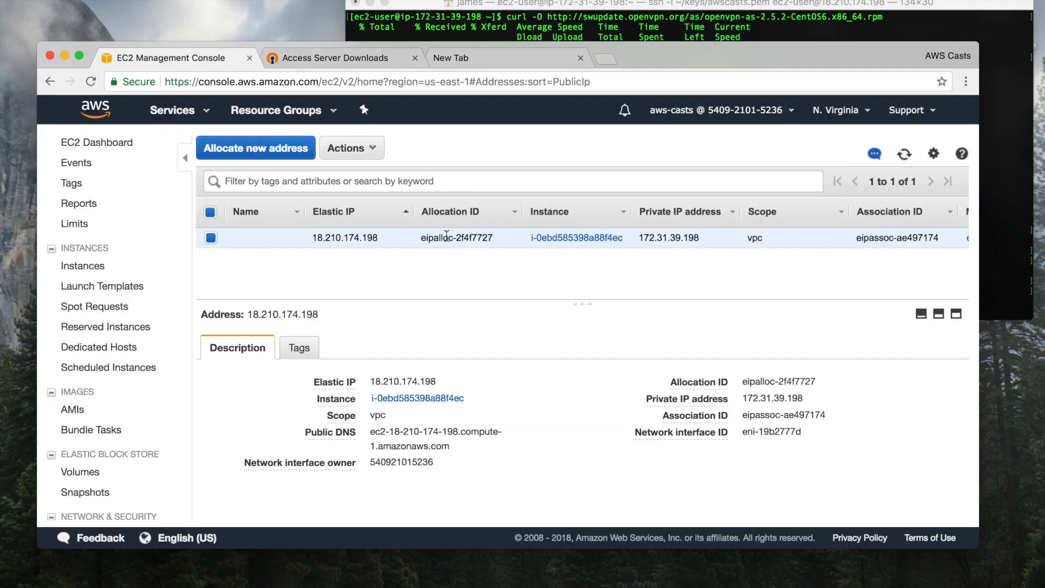
left_click_drag(376, 236, 314, 238)
key("super+c")
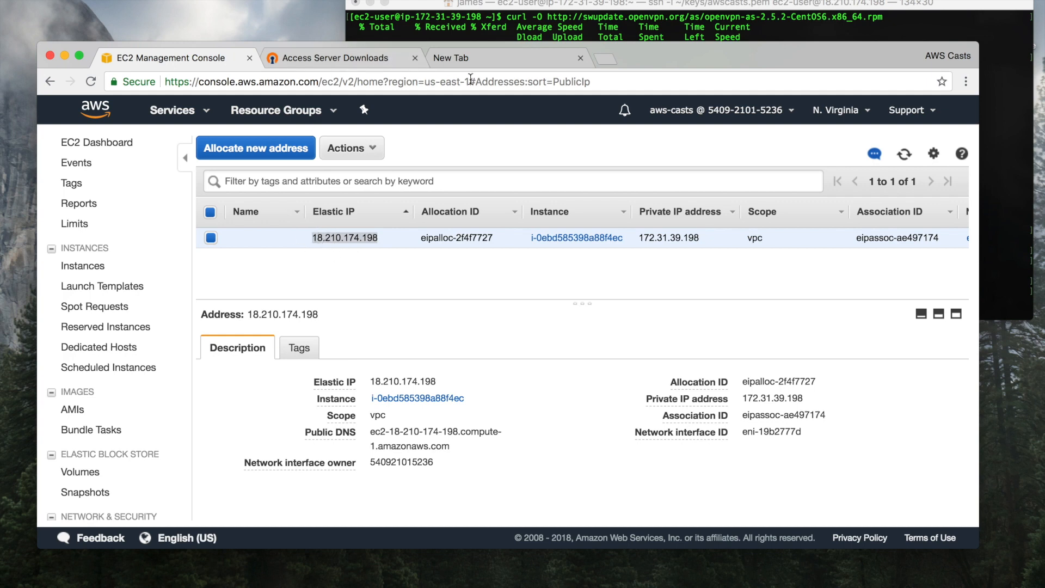
left_click(487, 56)
key("super+v")
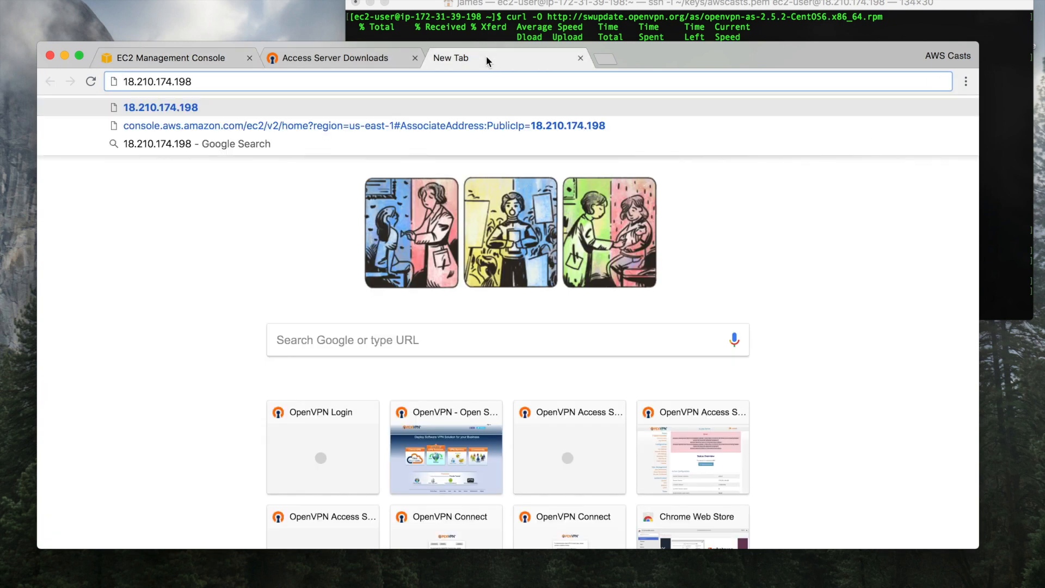
type(":94")
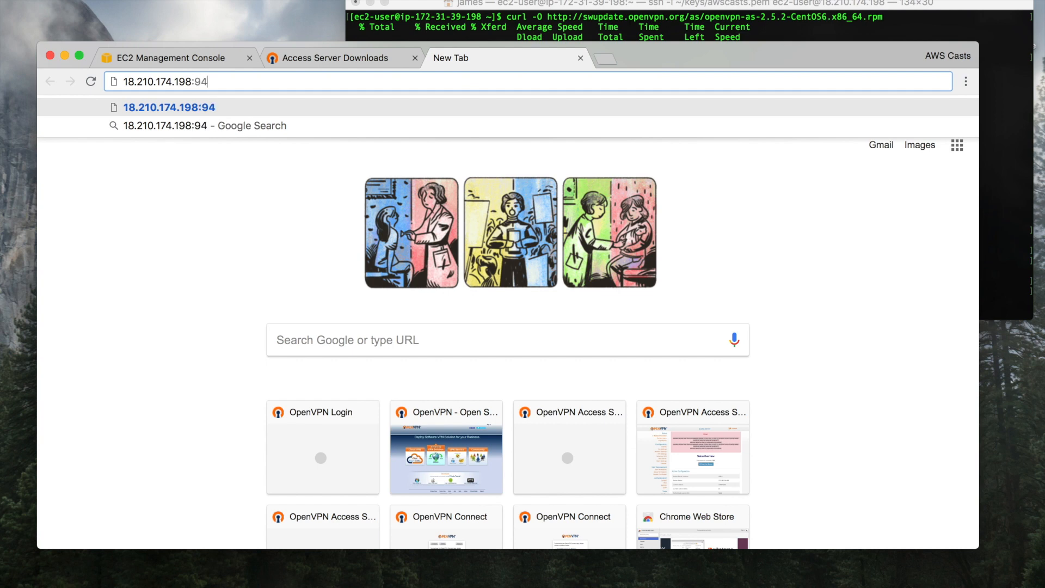
type("3/admin")
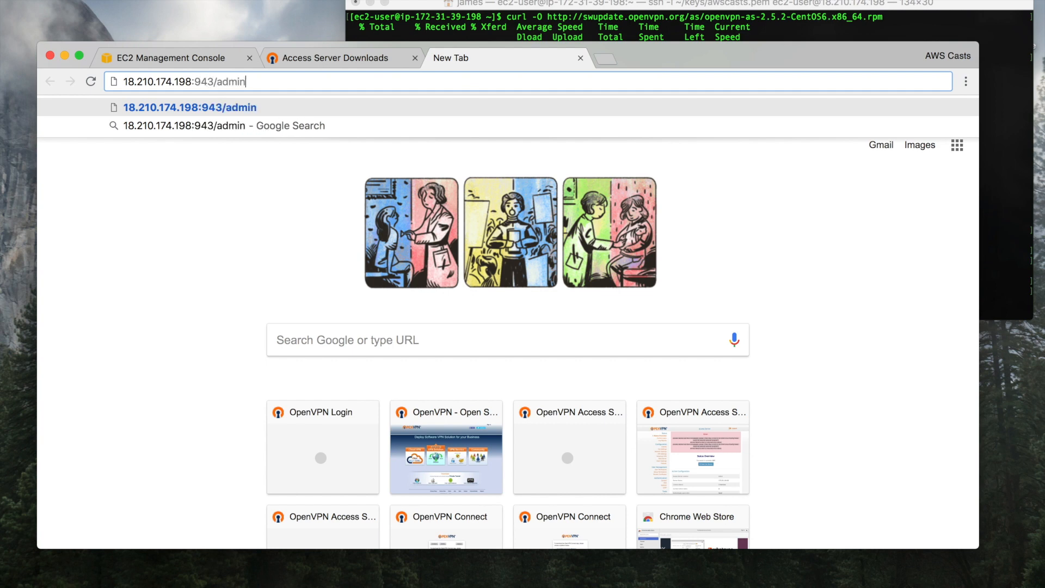
key("Return")
key("super+l")
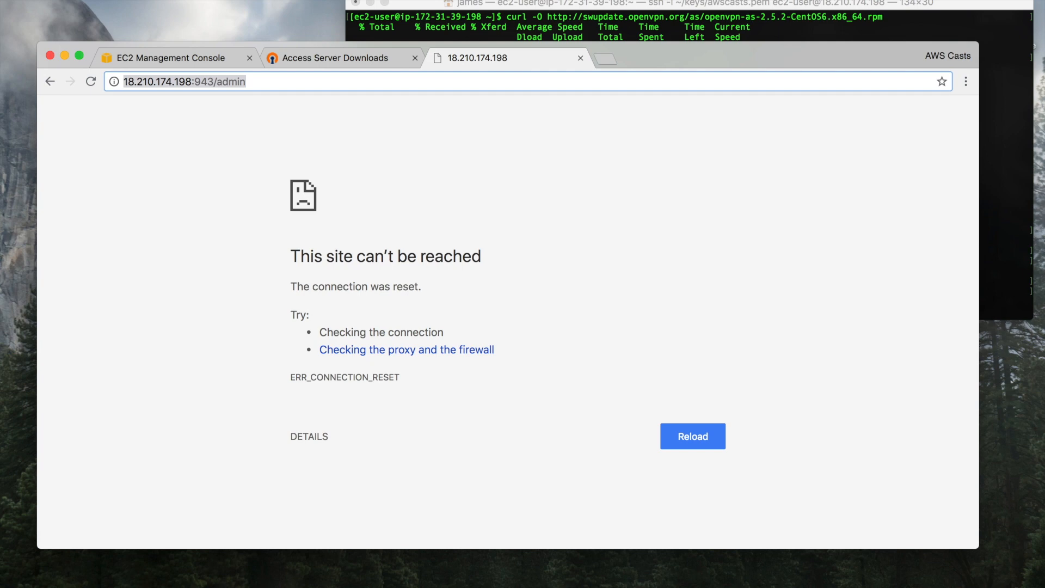
key("Left")
type("https://")
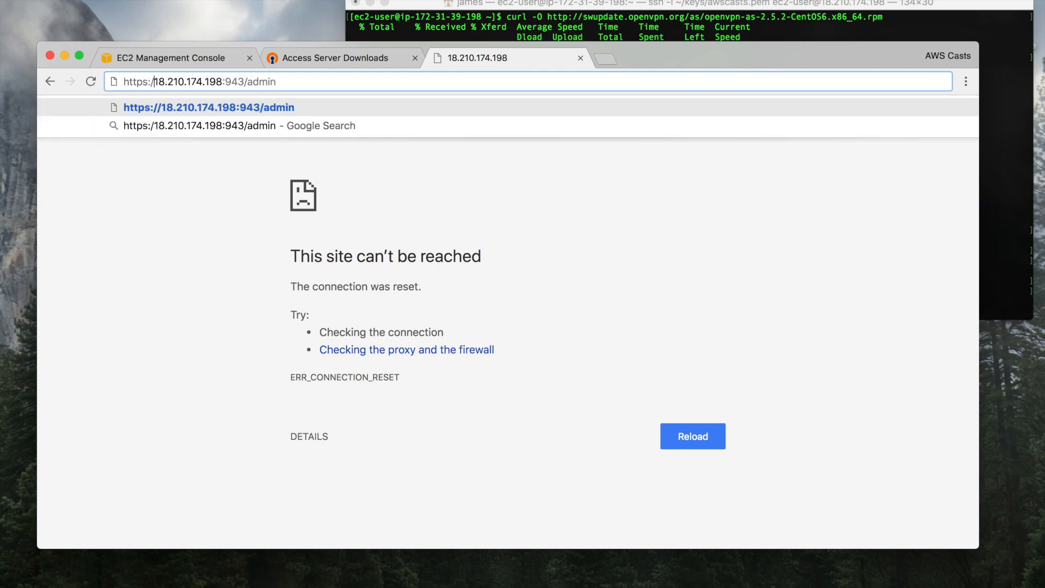
key("Return")
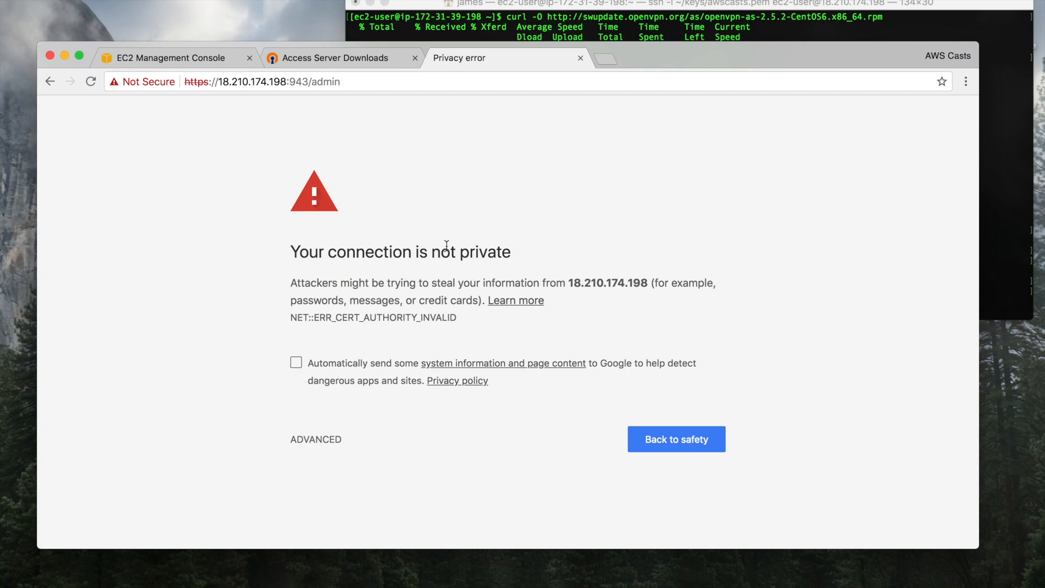
triple_click(399, 252)
left_click(399, 252)
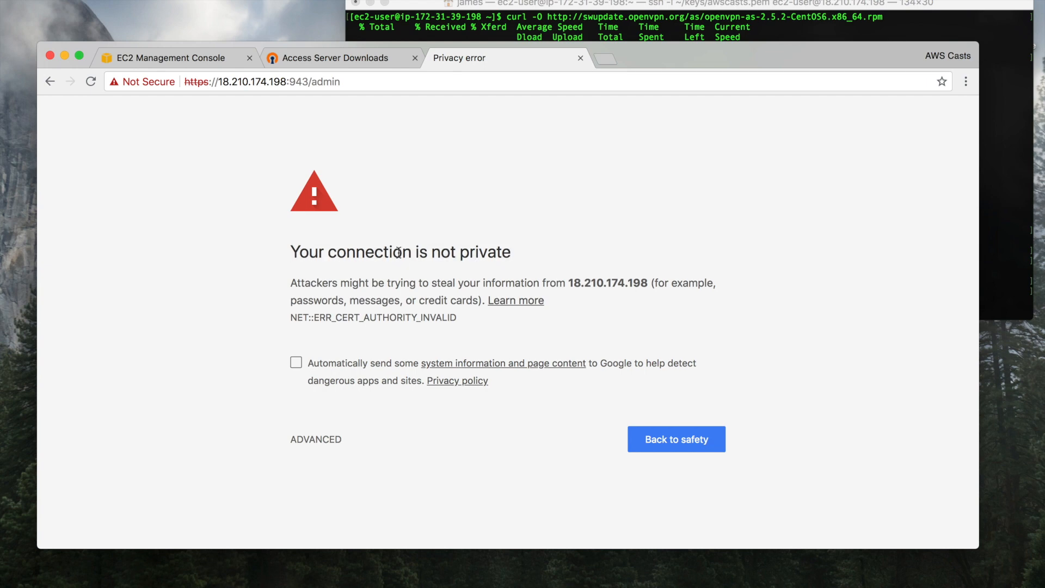
left_click(326, 441)
scroll(467, 330, "down", 2)
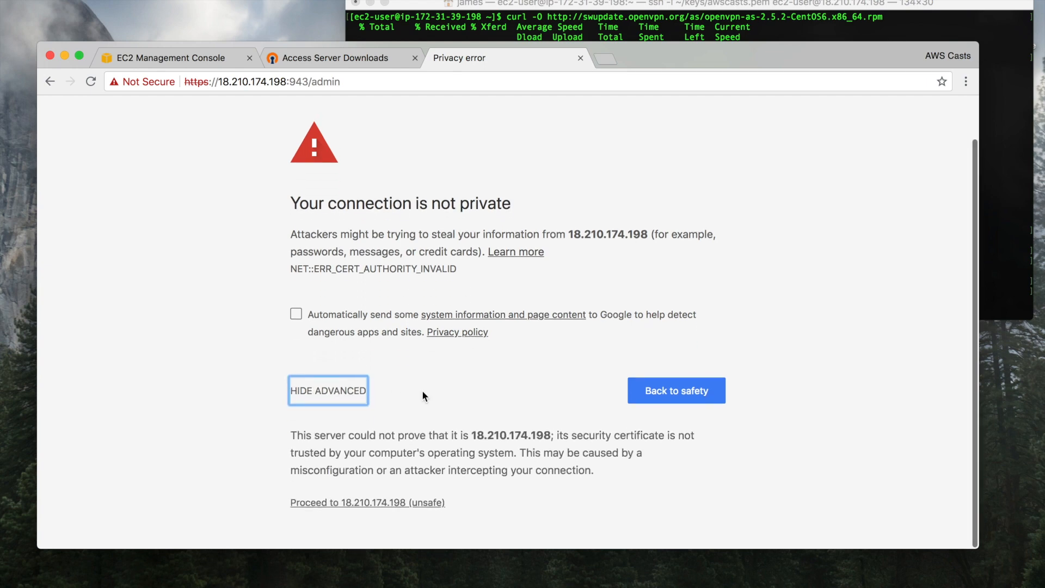
left_click(384, 504)
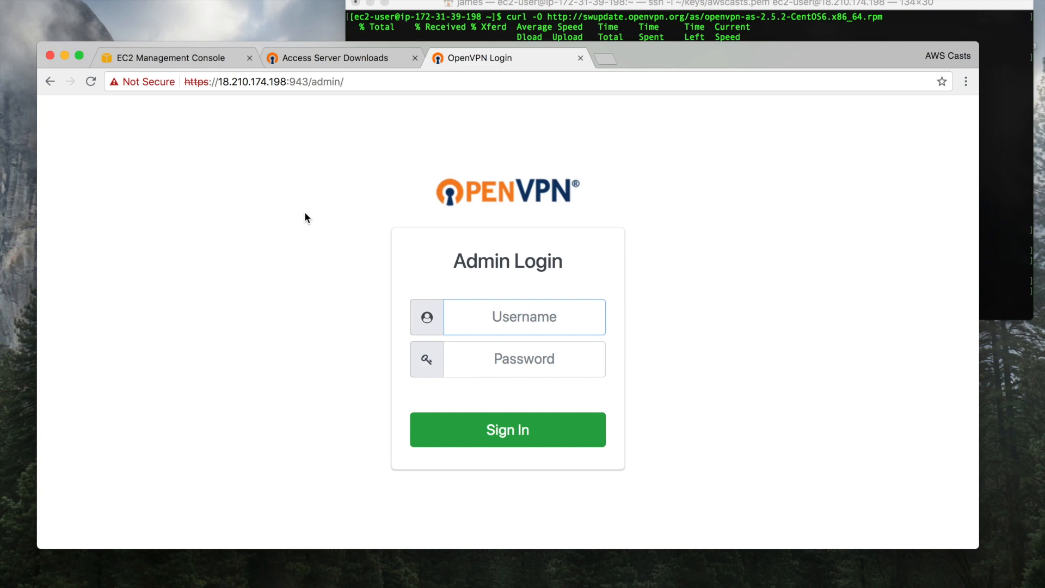
Sign in to the Admin UI as openvpn with the admin password, retrying after a failed attempt
type("openvpn")
key("Tab")
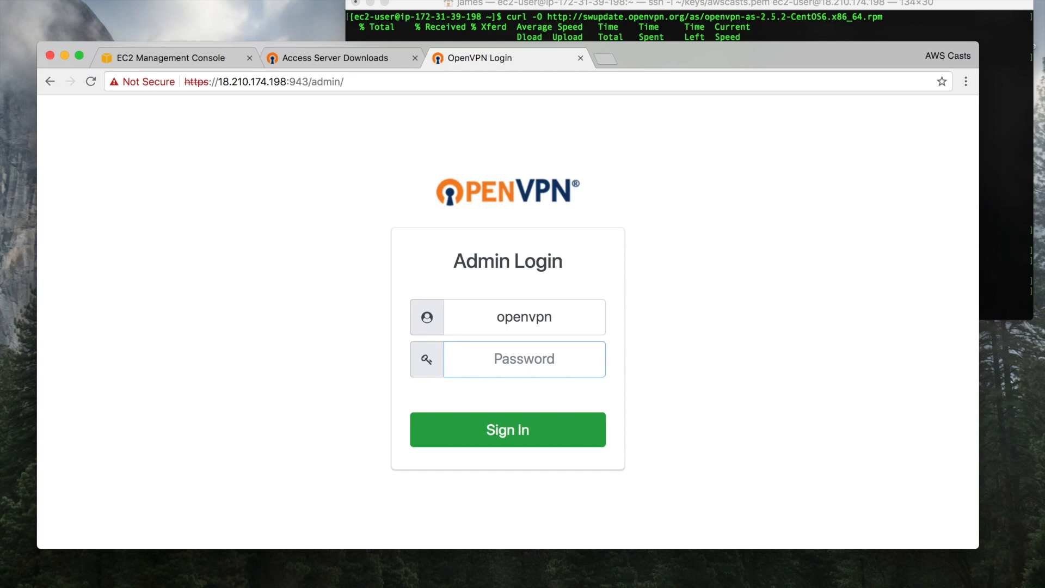
type("••••••••")
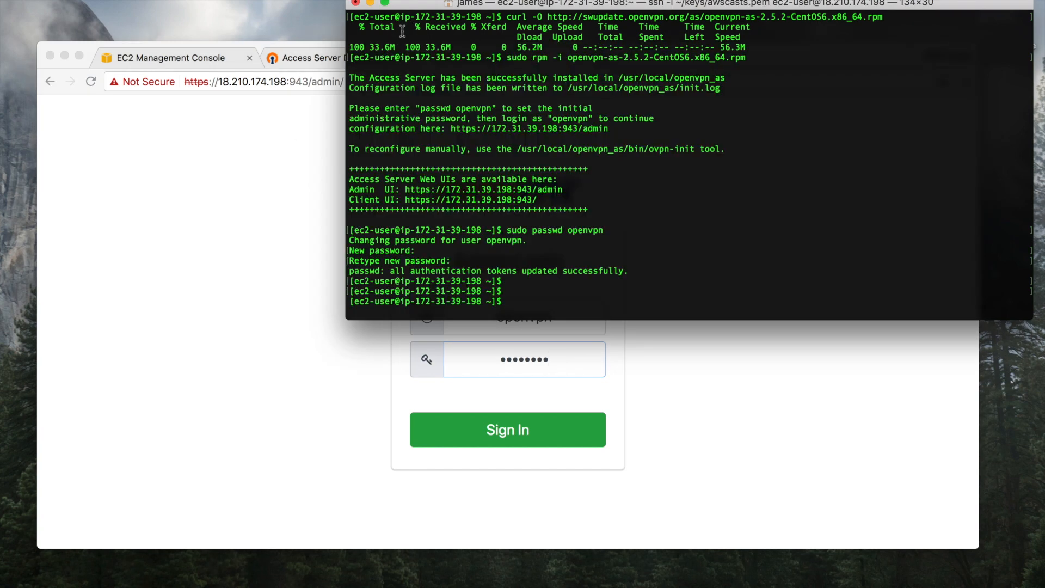
left_click(405, 34)
left_click(166, 218)
left_click(520, 426)
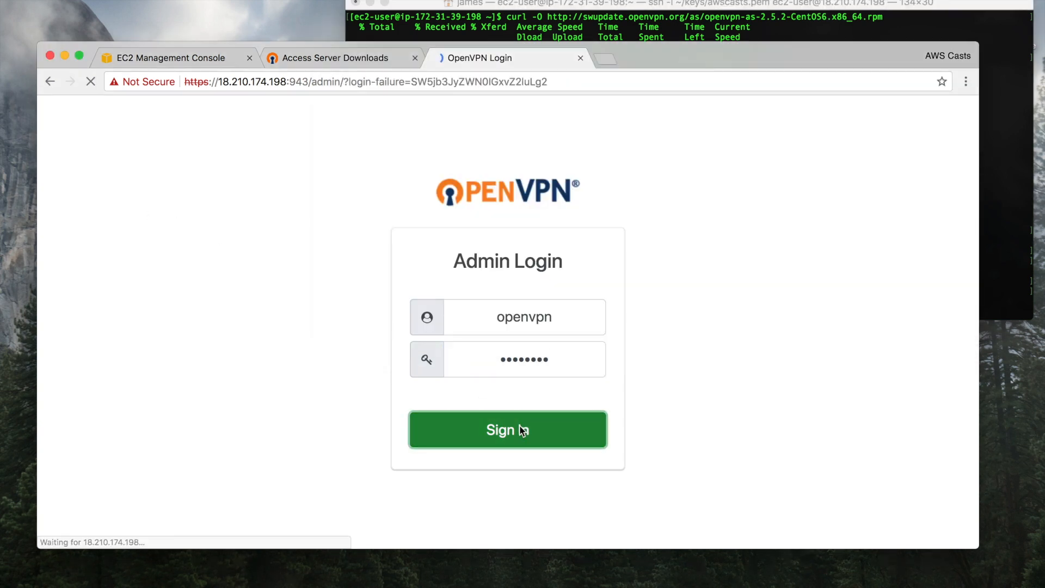
type("openvpn")
key("Tab")
type("••••••")
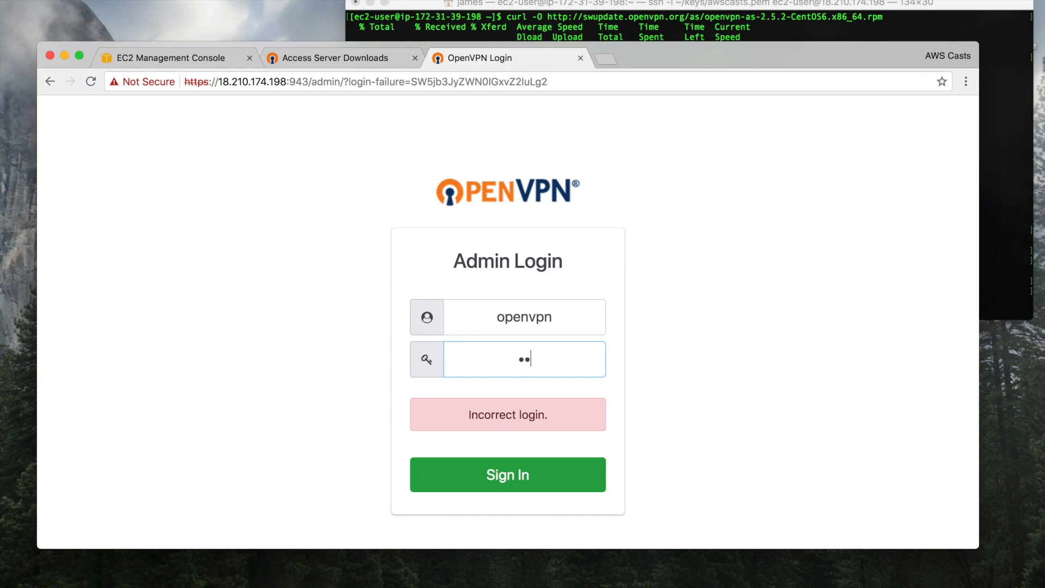
type("••••")
key("Return")
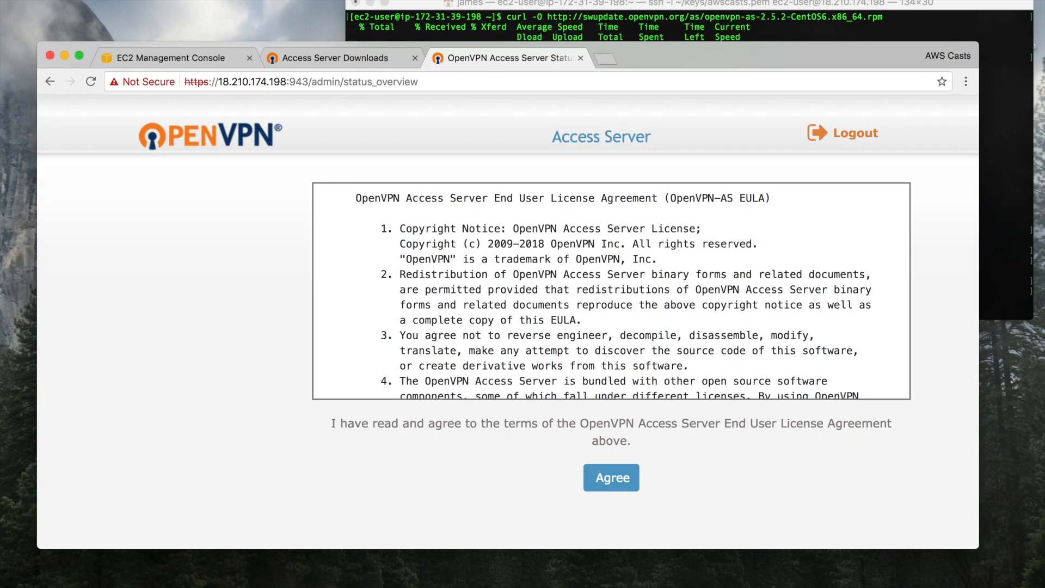
Scroll through and agree to the license agreement, then review the Status Overview
scroll(567, 315, "down", 15)
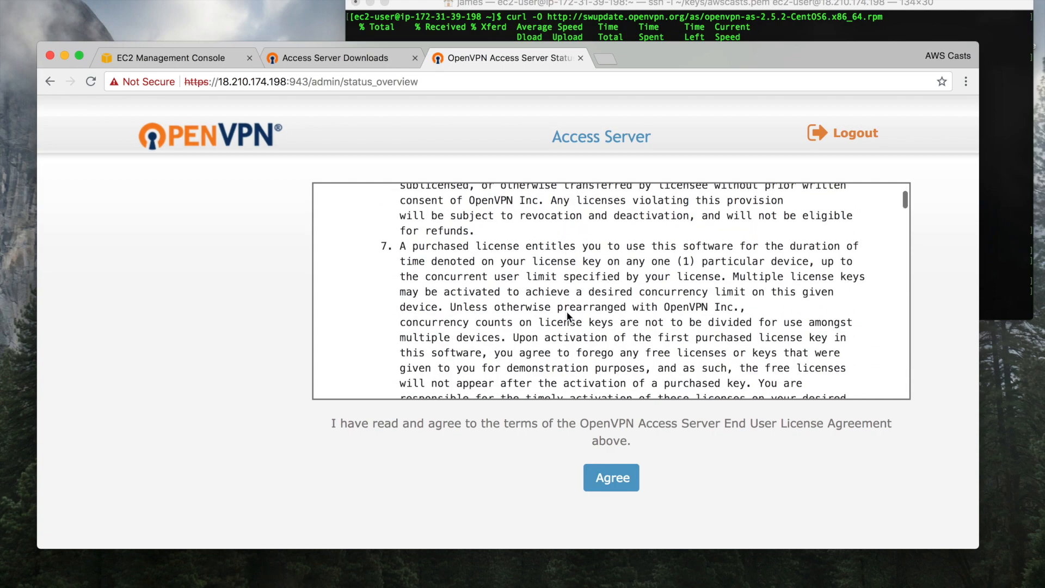
scroll(568, 316, "down", 20)
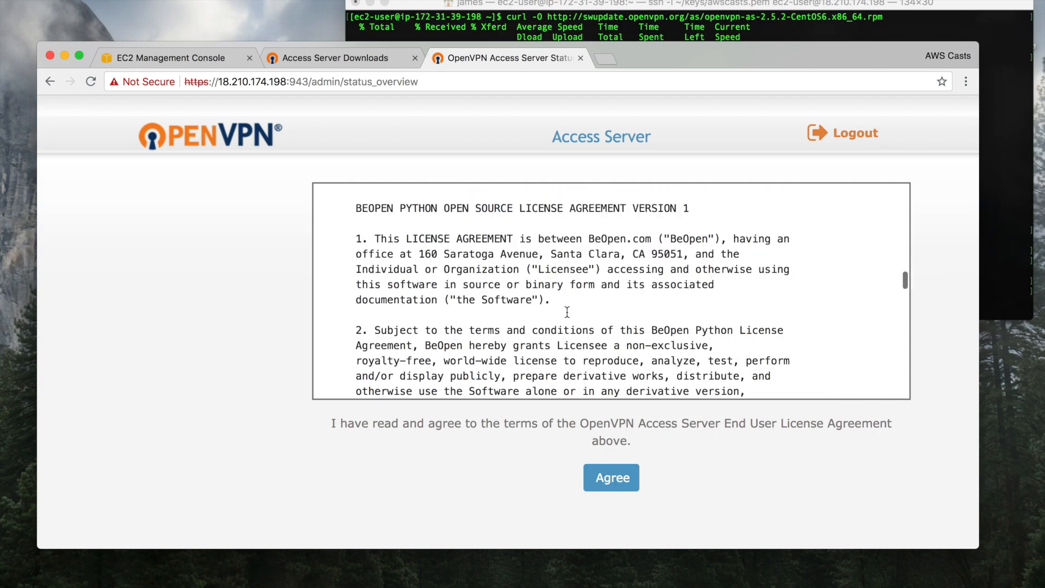
scroll(568, 313, "down", 20)
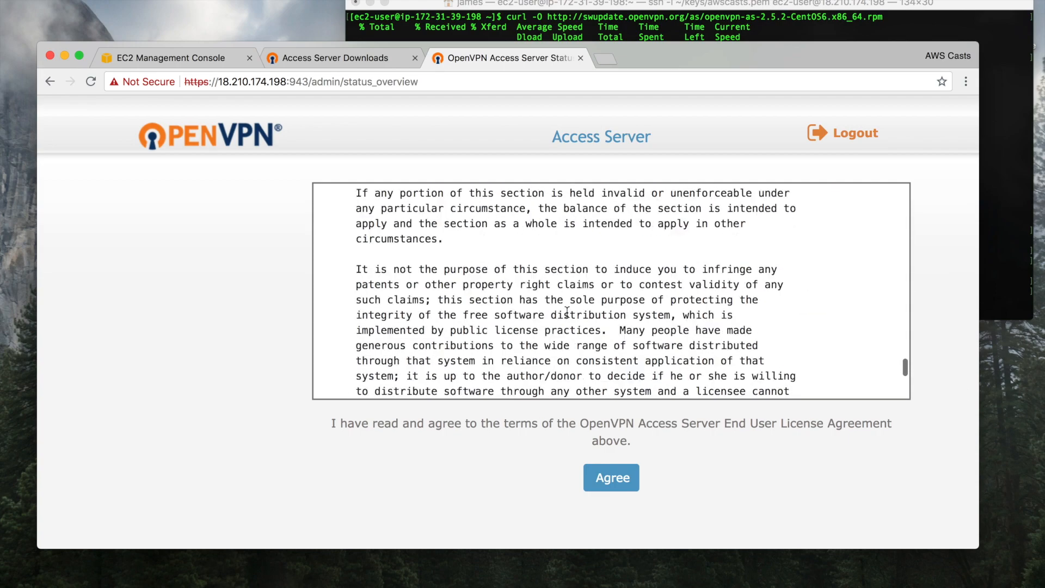
scroll(567, 311, "down", 5)
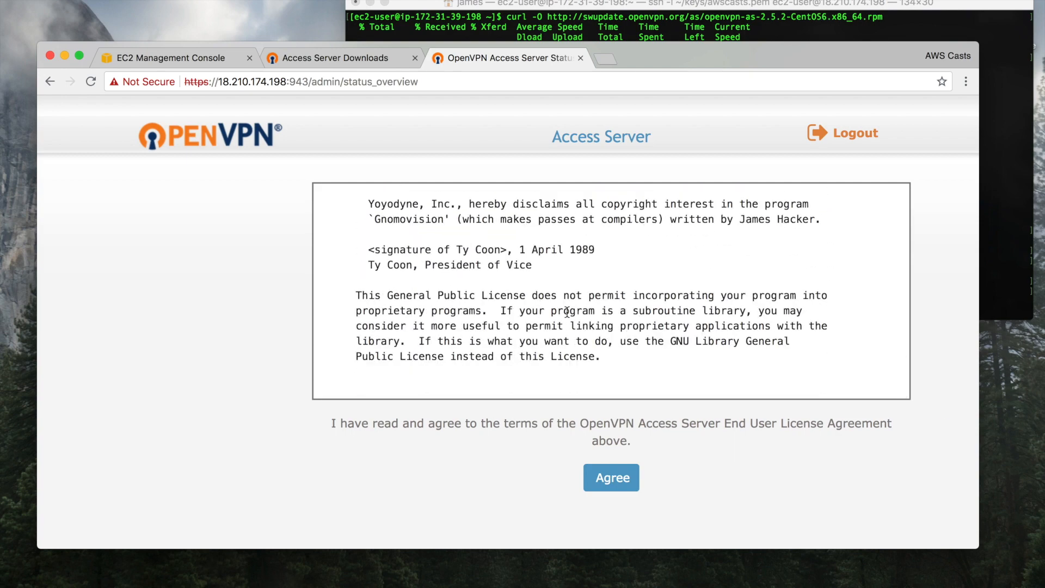
left_click(617, 478)
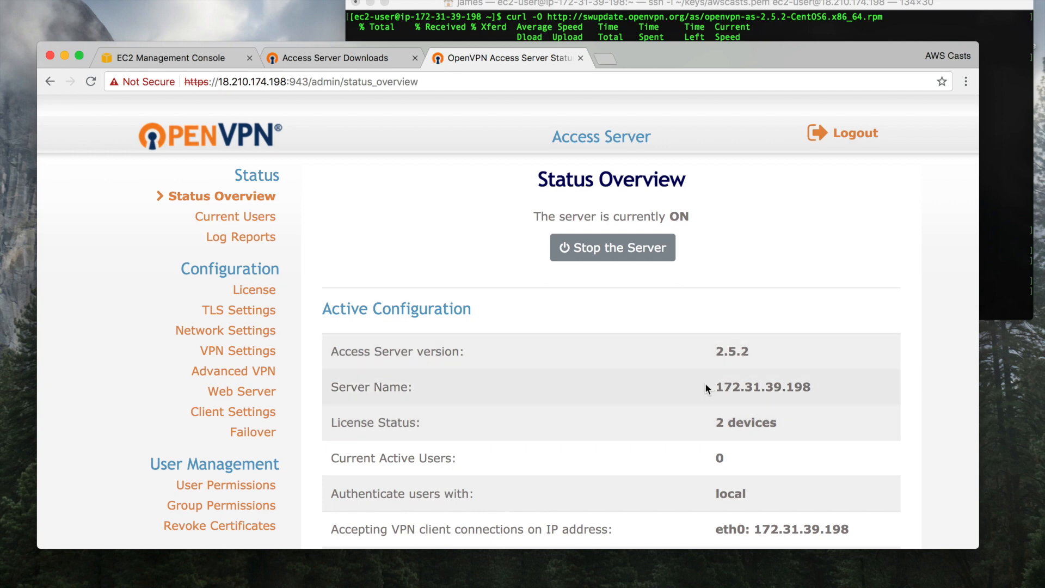
scroll(604, 424, "down", 10)
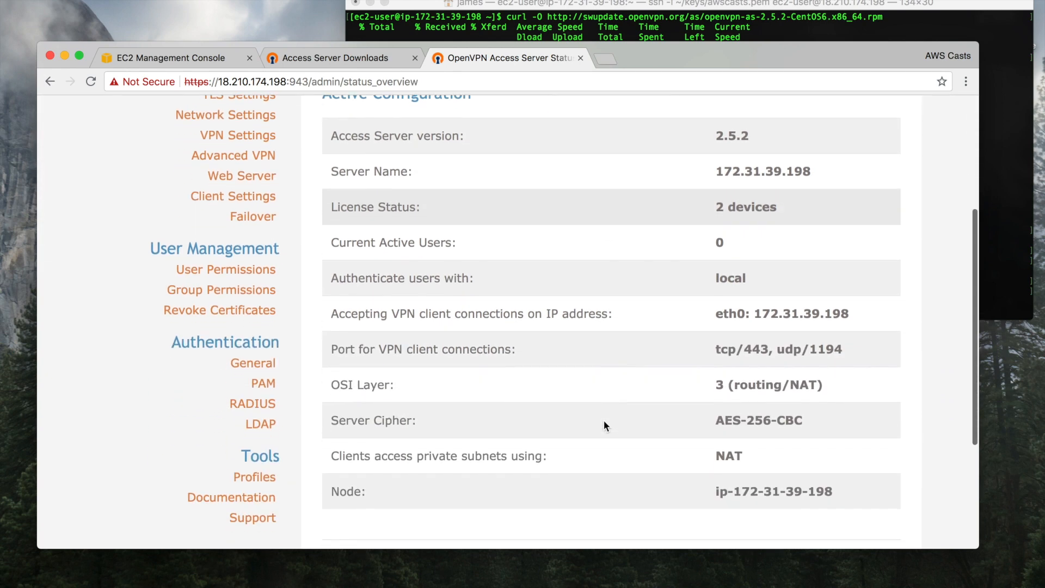
scroll(604, 425, "up", 5)
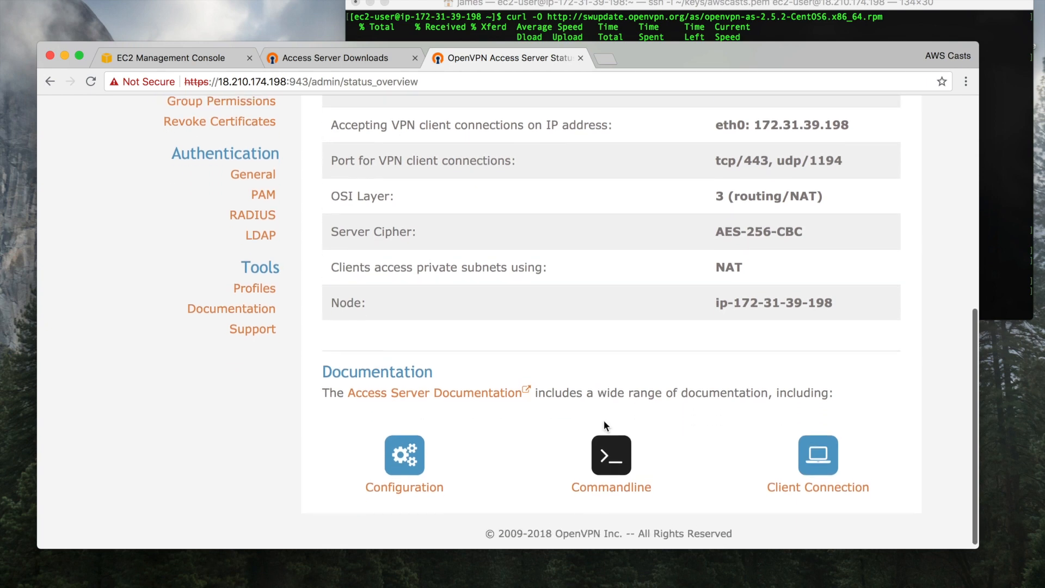
scroll(603, 420, "up", 5)
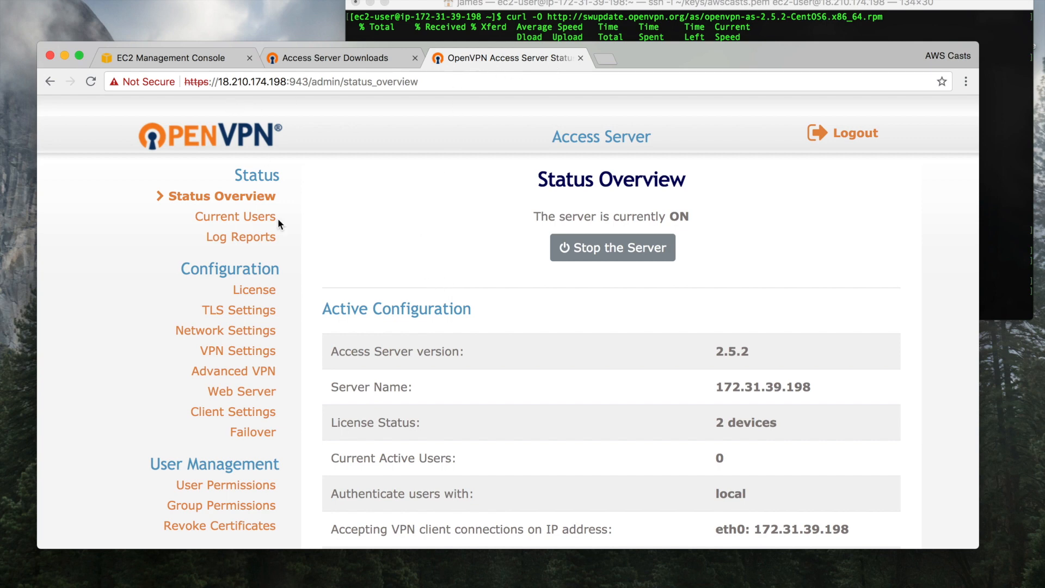
In Network Settings, change the Hostname to 18.210.174.198 and save the settings
left_click(233, 335)
triple_click(431, 344)
key("super+v")
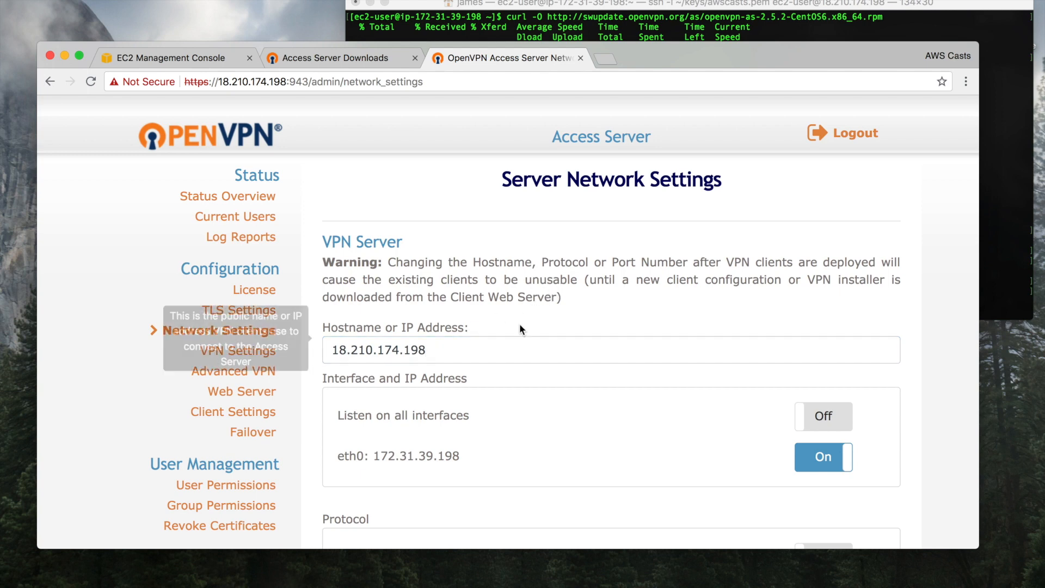
scroll(621, 282, "down", 3)
scroll(621, 282, "down", 15)
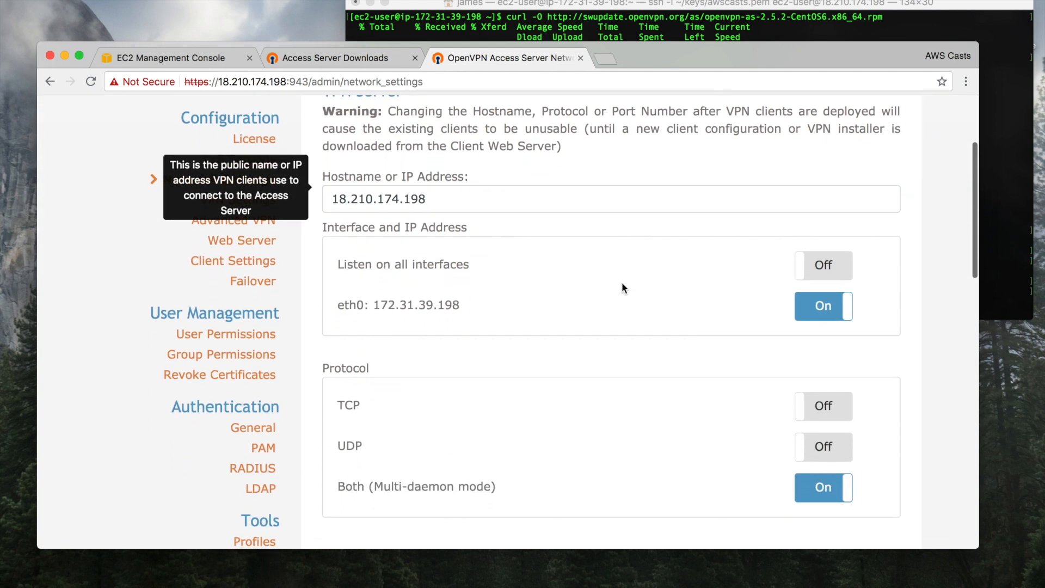
scroll(623, 282, "down", 5)
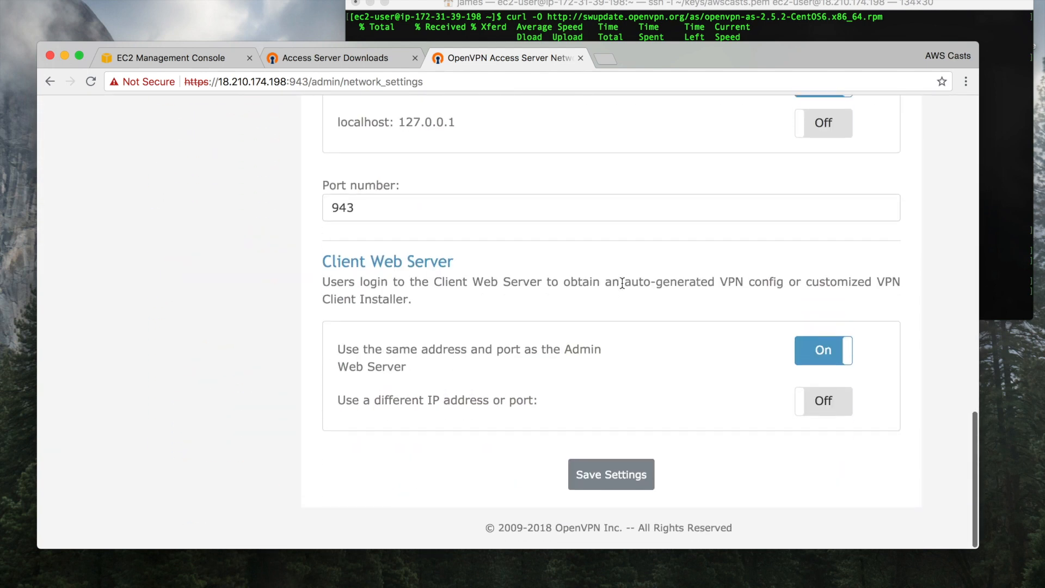
left_click(606, 472)
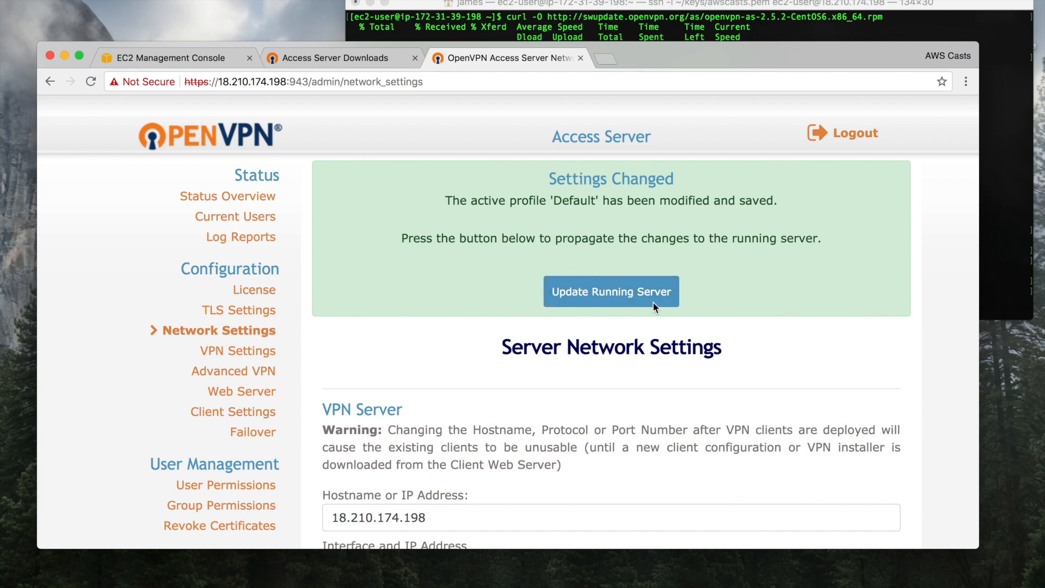
Apply the saved settings with Update Running Server
left_click(621, 293)
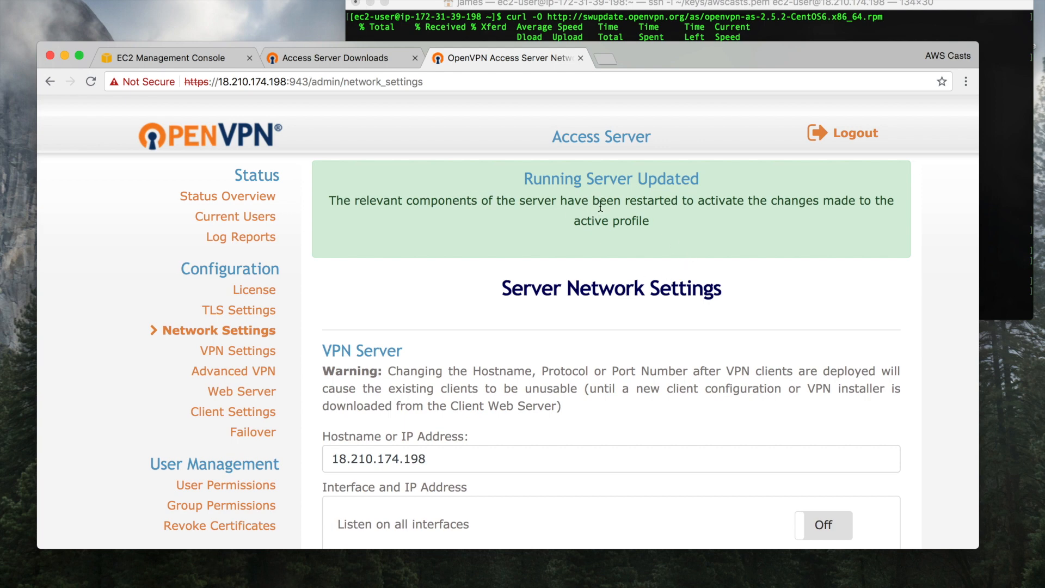
left_click_drag(522, 177, 663, 234)
left_click(662, 234)
scroll(488, 299, "down", 2)
scroll(489, 299, "up", 2)
left_click(830, 140)
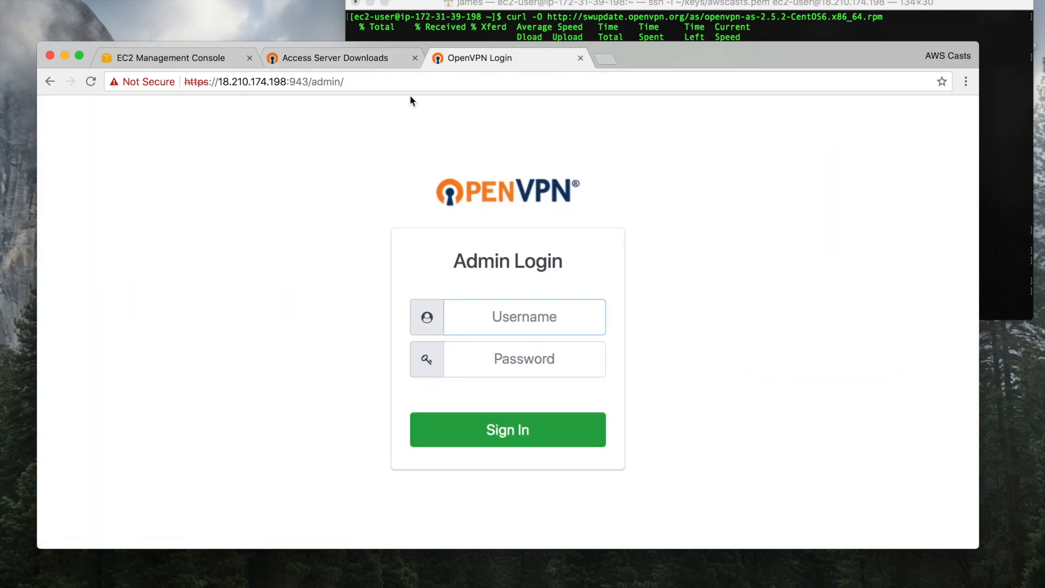
left_click_drag(390, 80, 325, 82)
key("BackSpace")
key("BackSpace")
key("BackSpace")
key("BackSpace")
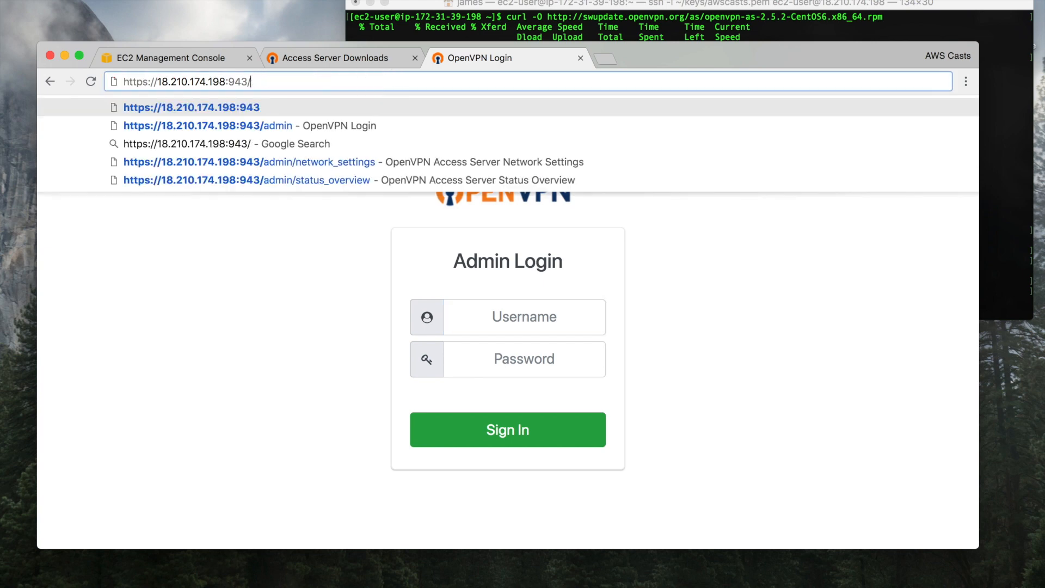
key("Return")
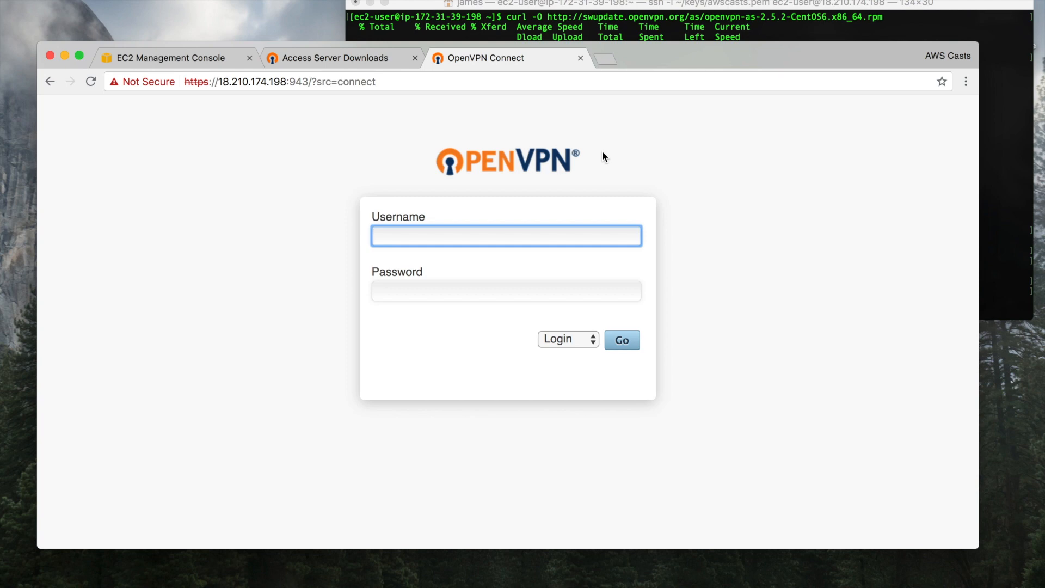
Sign in to the client portal as openvpn with the user password
type("openvpn")
key("Tab")
type("********")
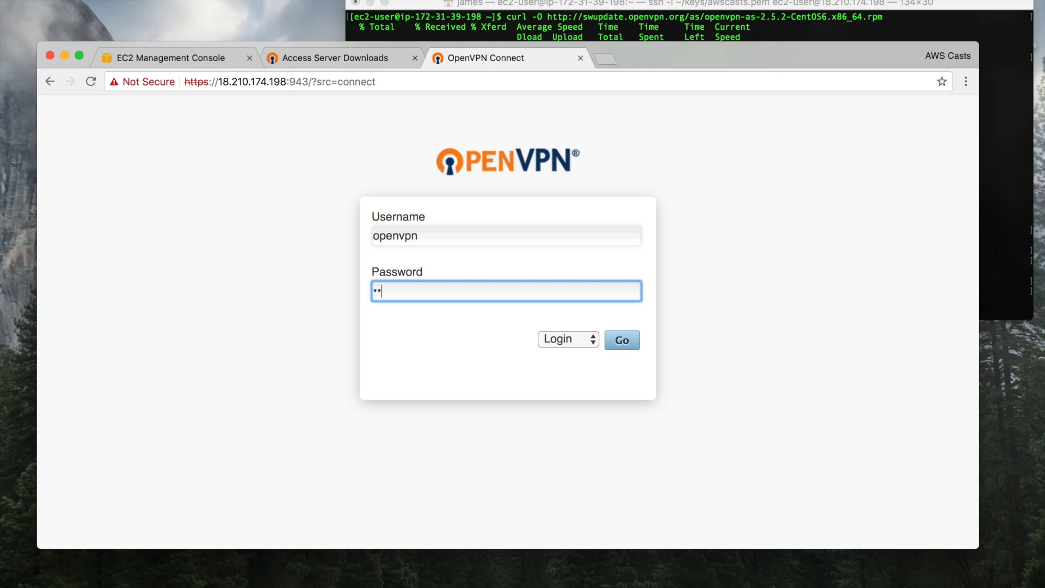
type("*")
left_click(620, 343)
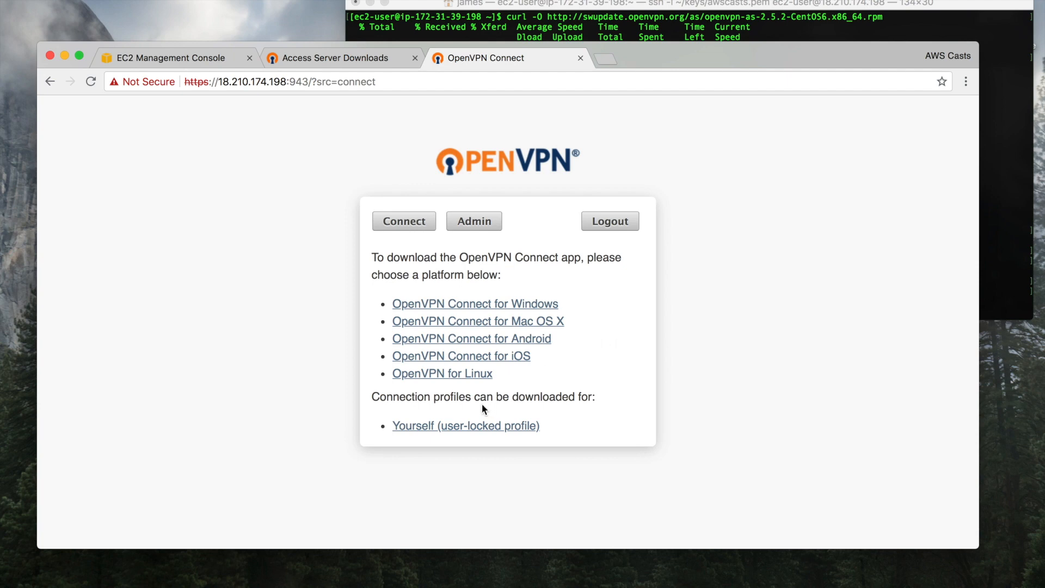
Download the 'Yourself (user-locked profile)' connection profile client.ovpn
left_click_drag(409, 258, 444, 273)
triple_click(443, 267)
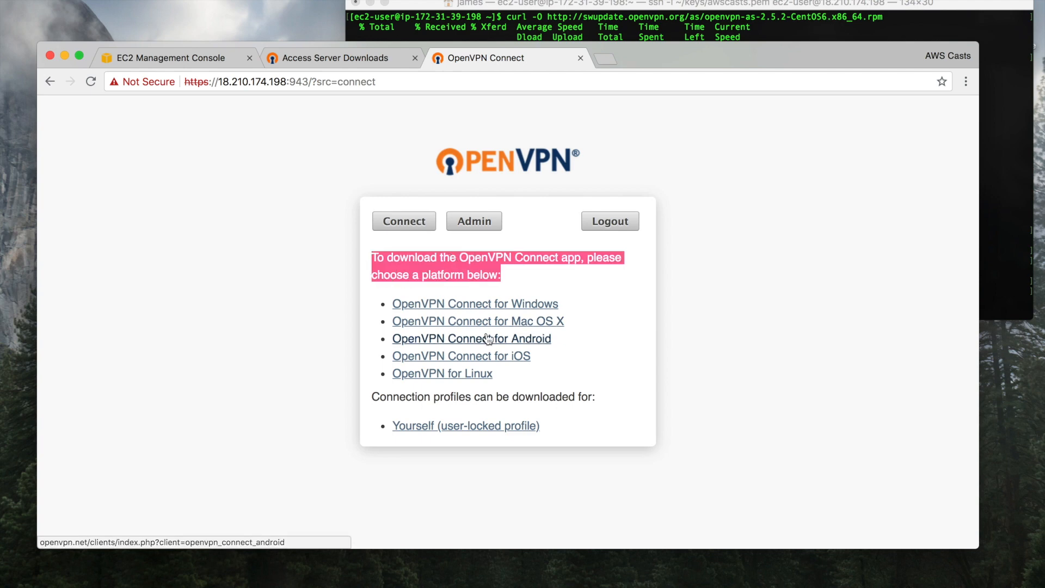
left_click(485, 268)
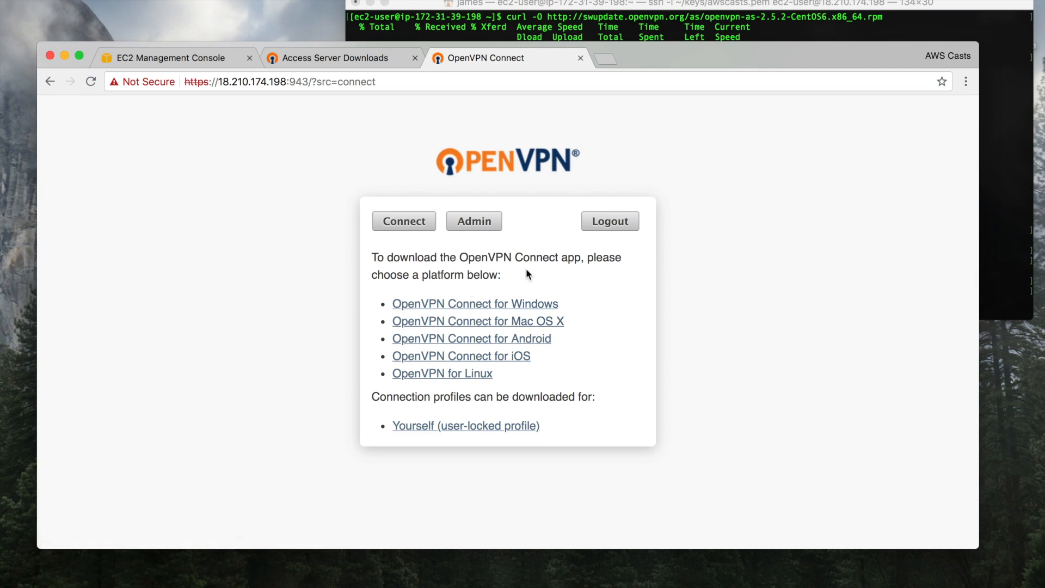
triple_click(457, 257)
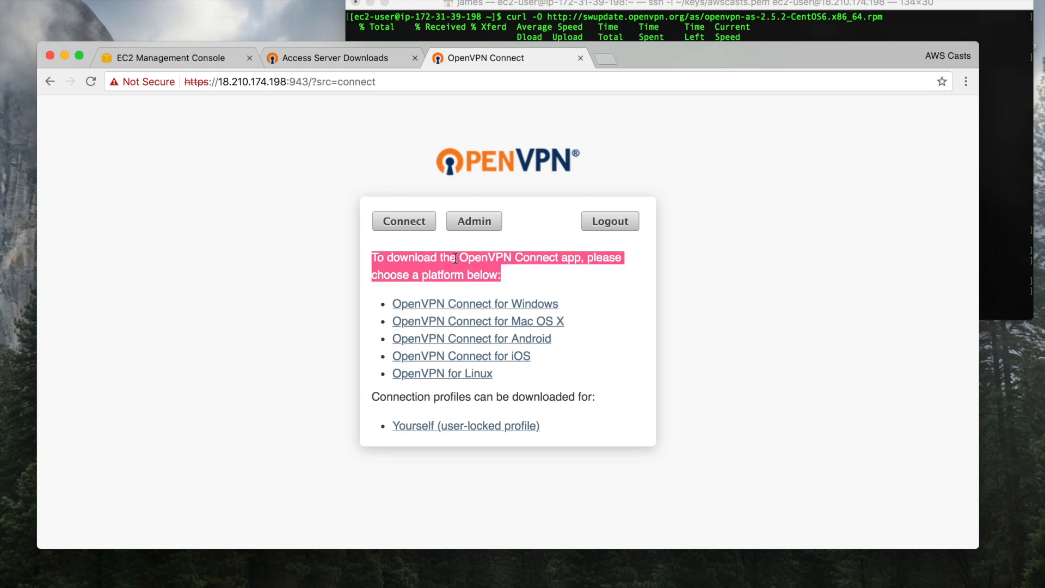
left_click(490, 258)
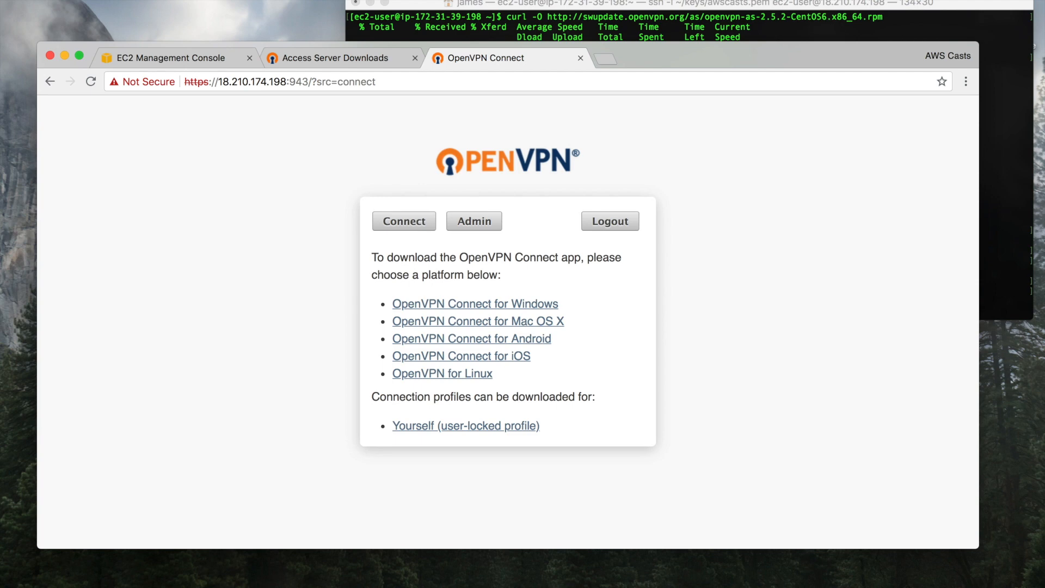
left_click(693, 1)
left_click(693, 0)
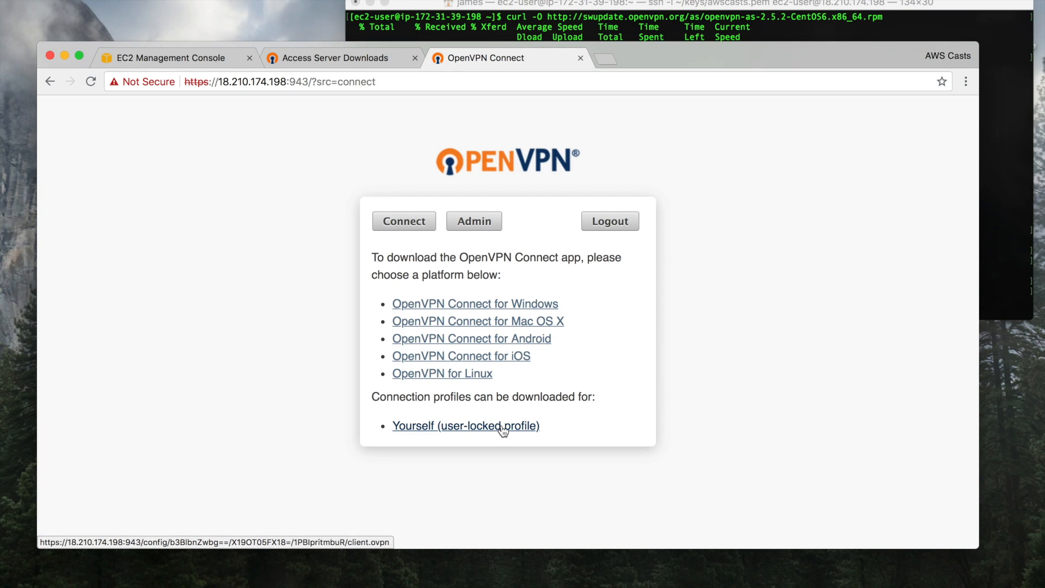
left_click(502, 427)
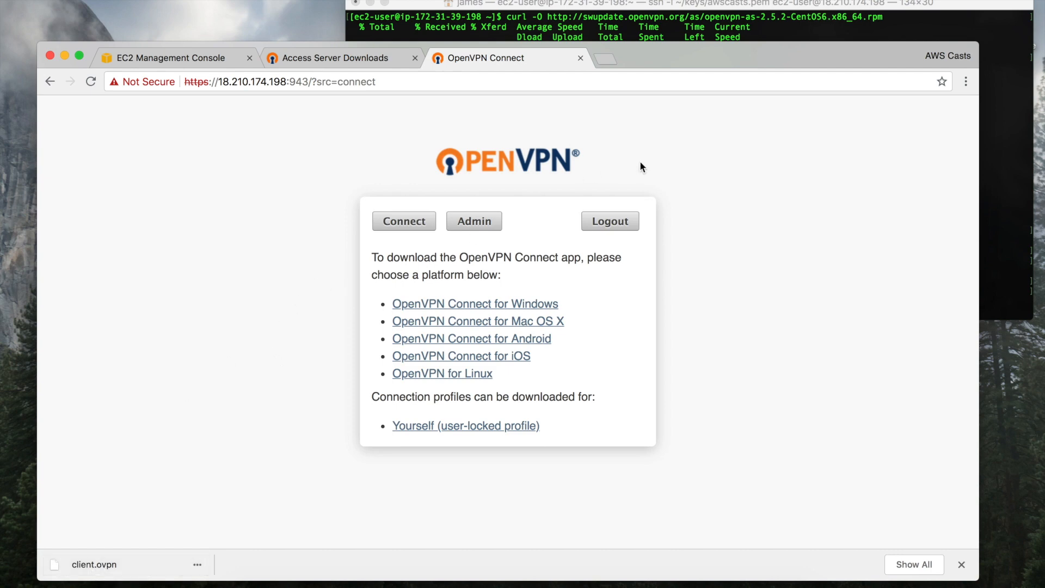
Log out of the portal and import client.ovpn from Downloads into OpenVPN Connect
left_click(612, 221)
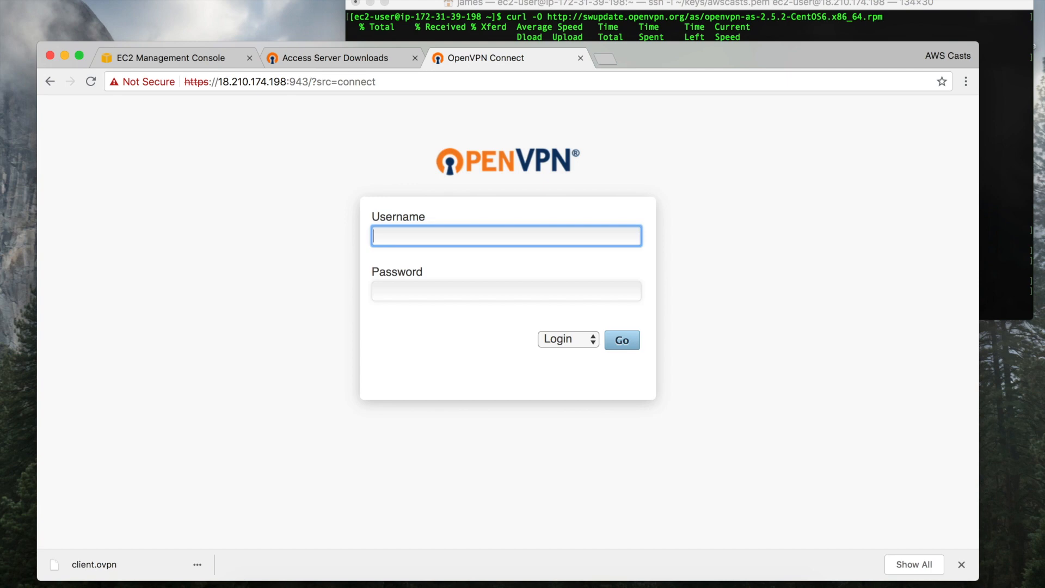
left_click(695, 0)
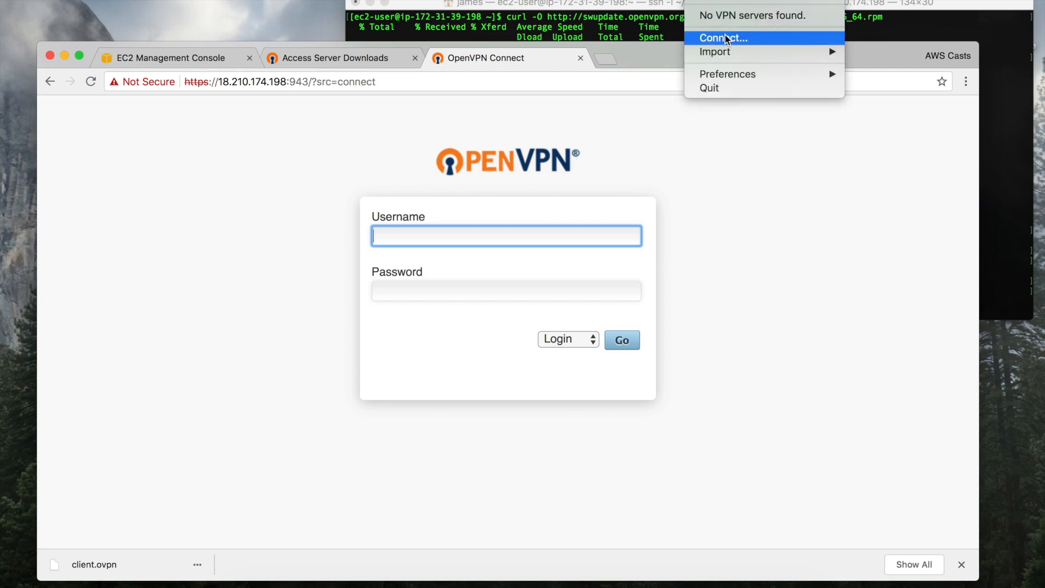
mouse_move(751, 52)
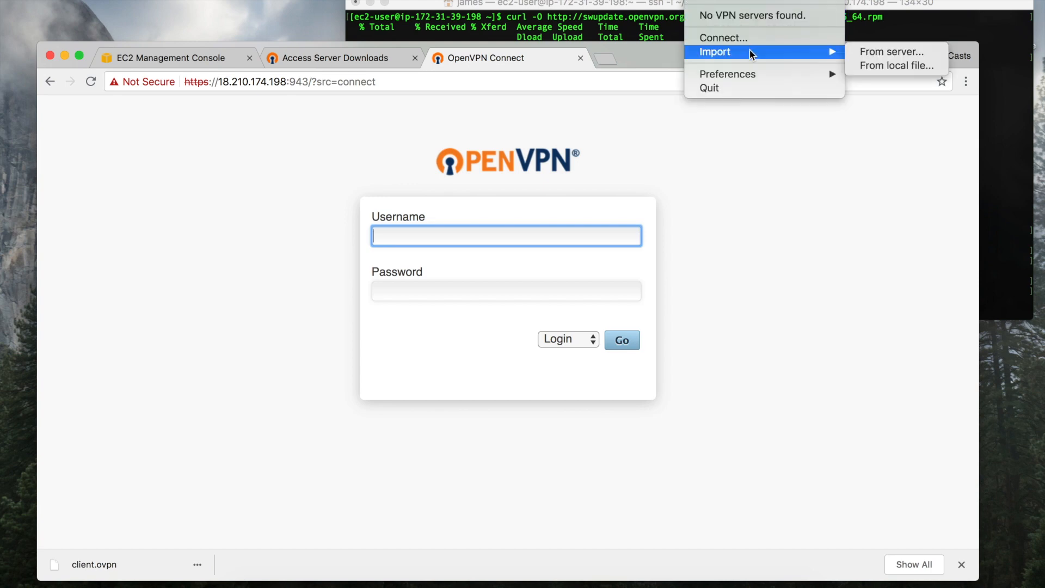
left_click(917, 70)
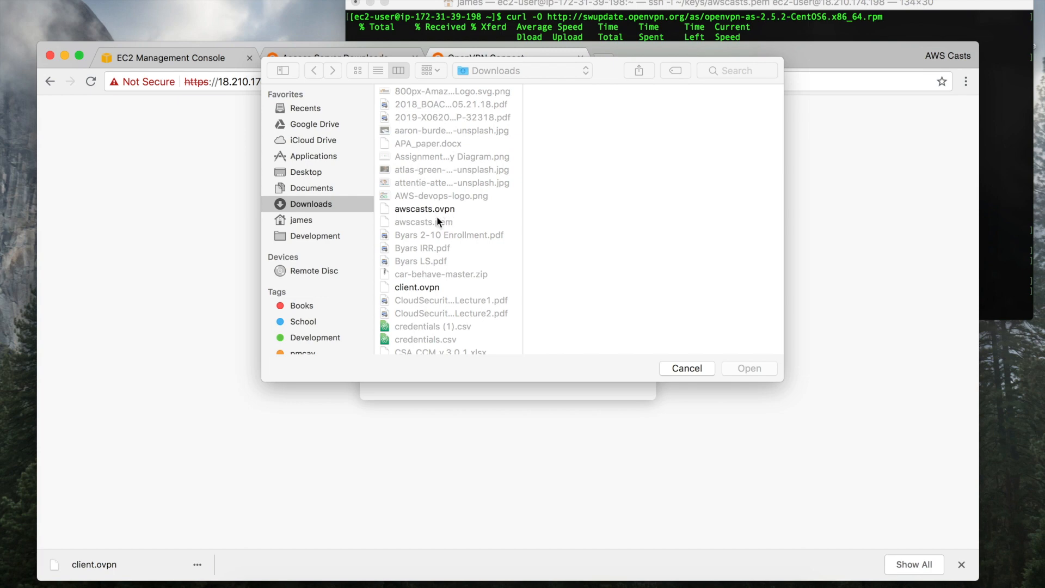
left_click(422, 289)
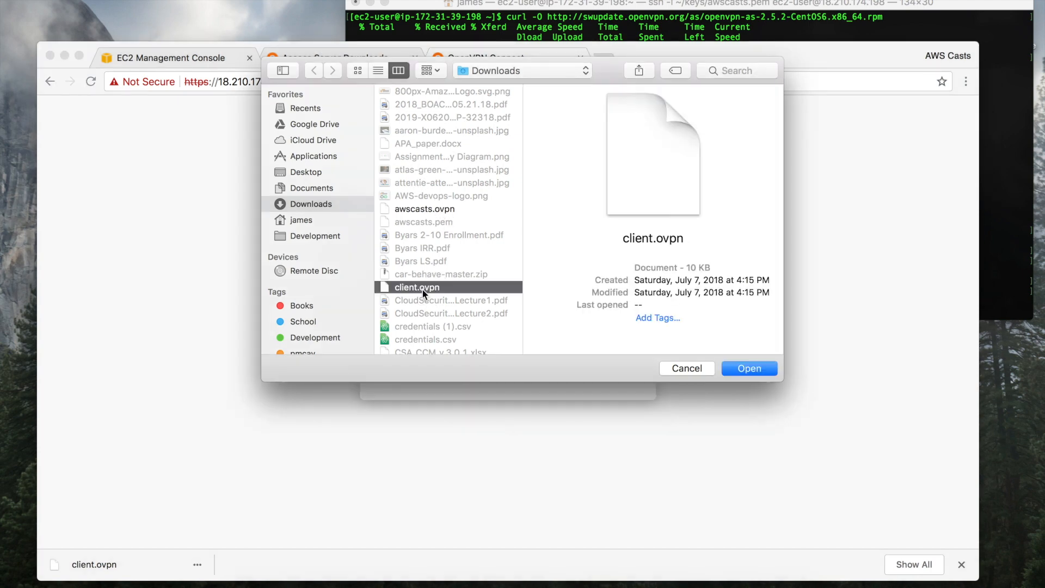
left_click(745, 371)
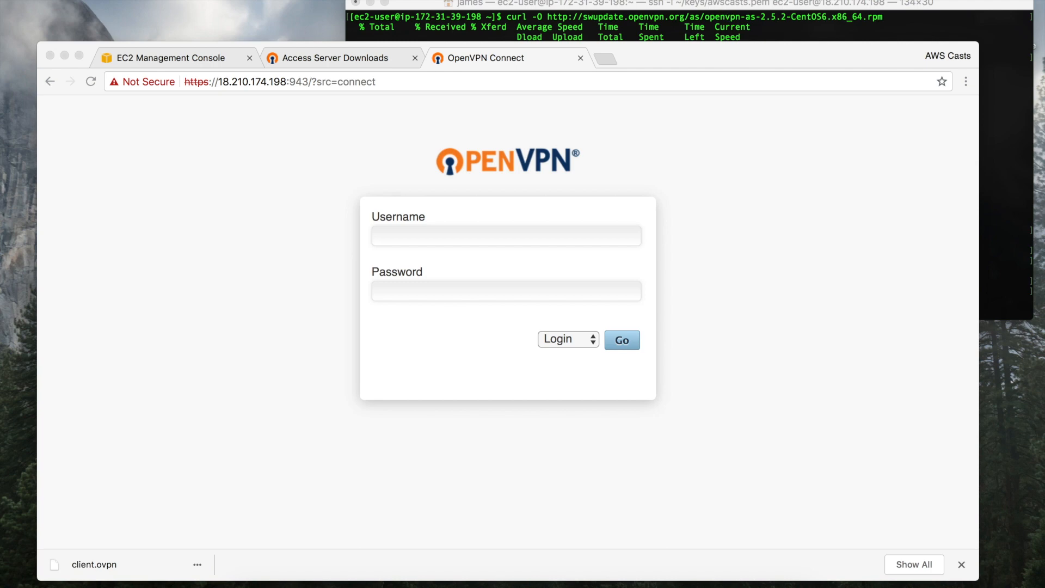
Connect to 18.210.174.198 as openvpn, reviewing the profile config and accepting the unverified-profile warning
left_click(693, 0)
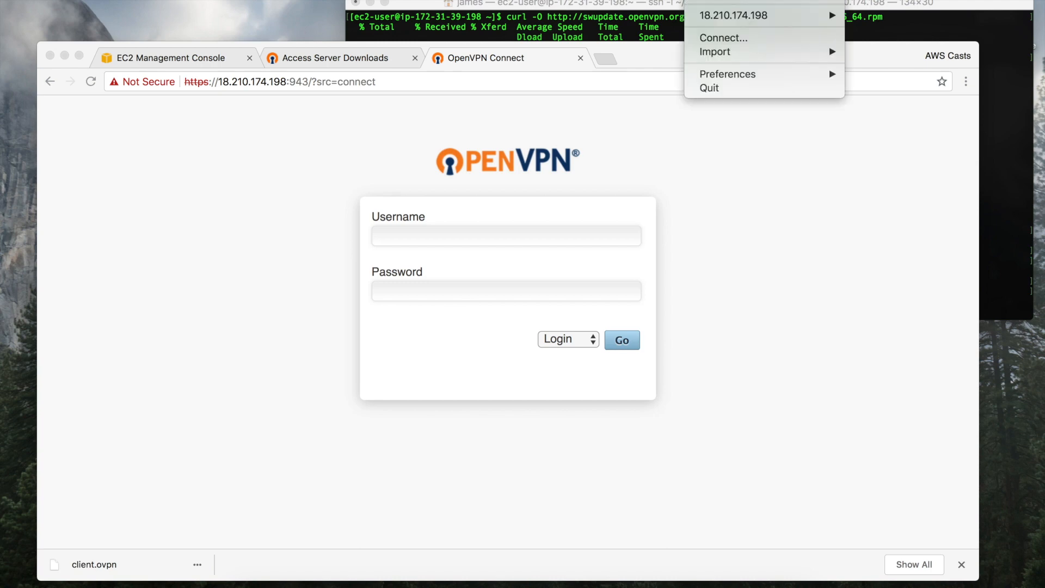
mouse_move(748, 16)
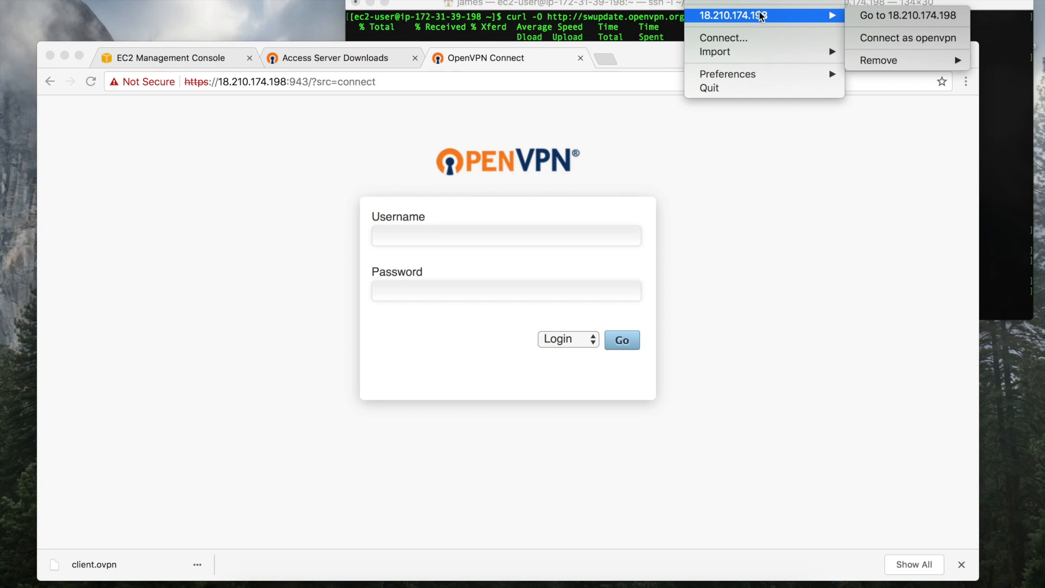
left_click(933, 39)
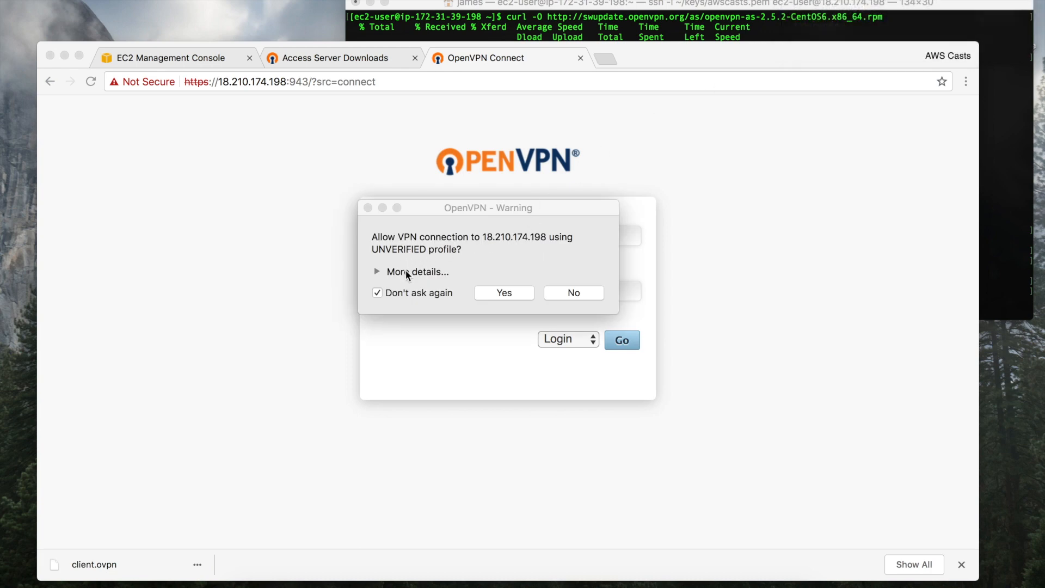
left_click(404, 269)
left_click(377, 271)
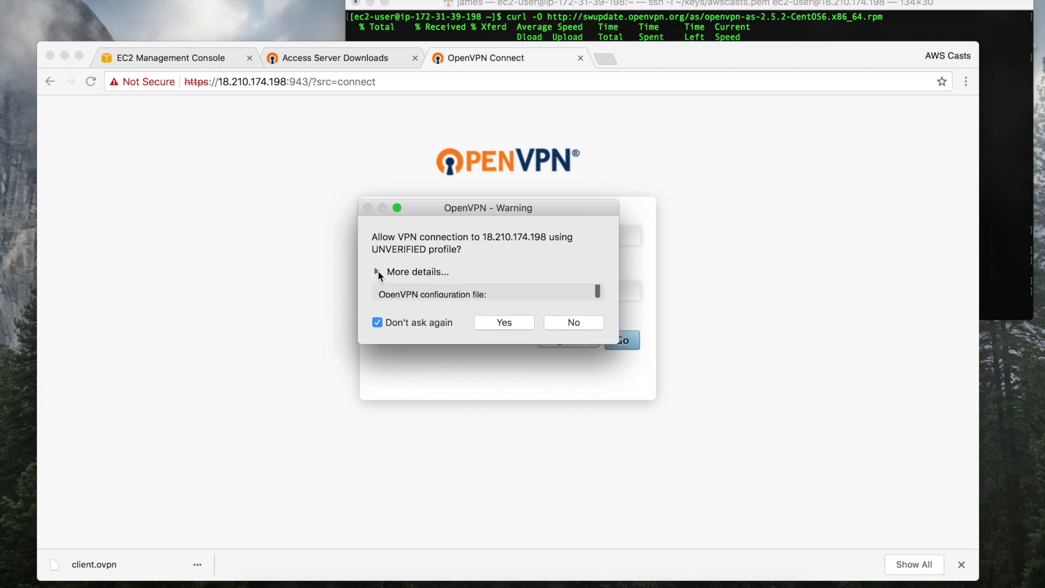
scroll(427, 301, "down", 10)
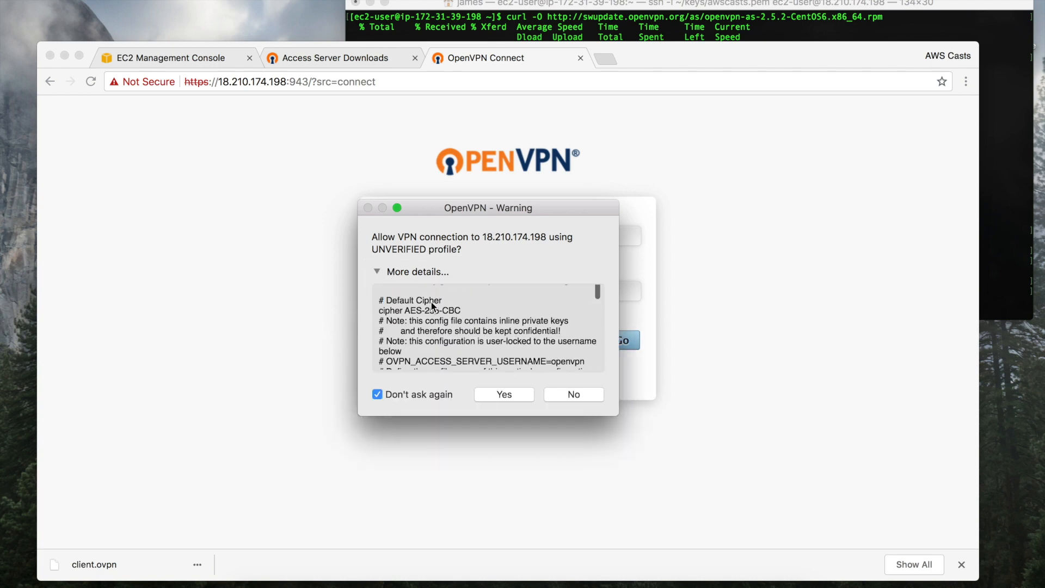
scroll(432, 304, "down", 3)
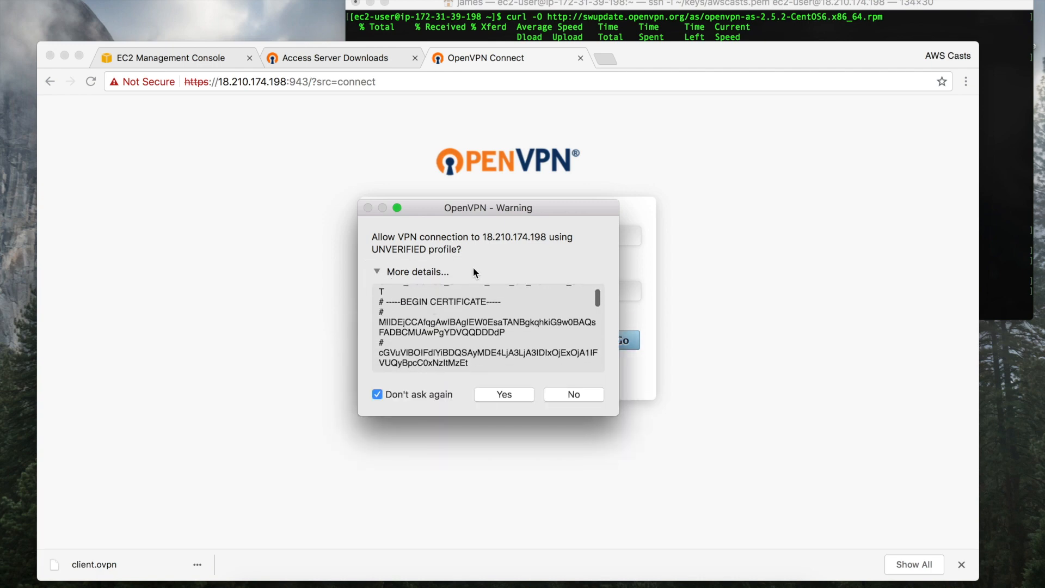
scroll(452, 326, "up", 13)
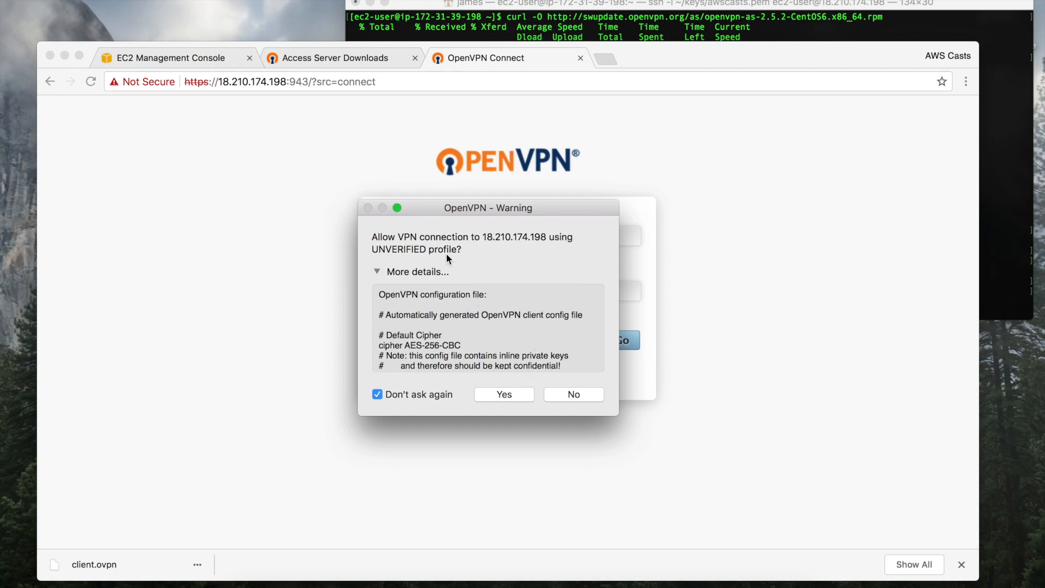
left_click(506, 395)
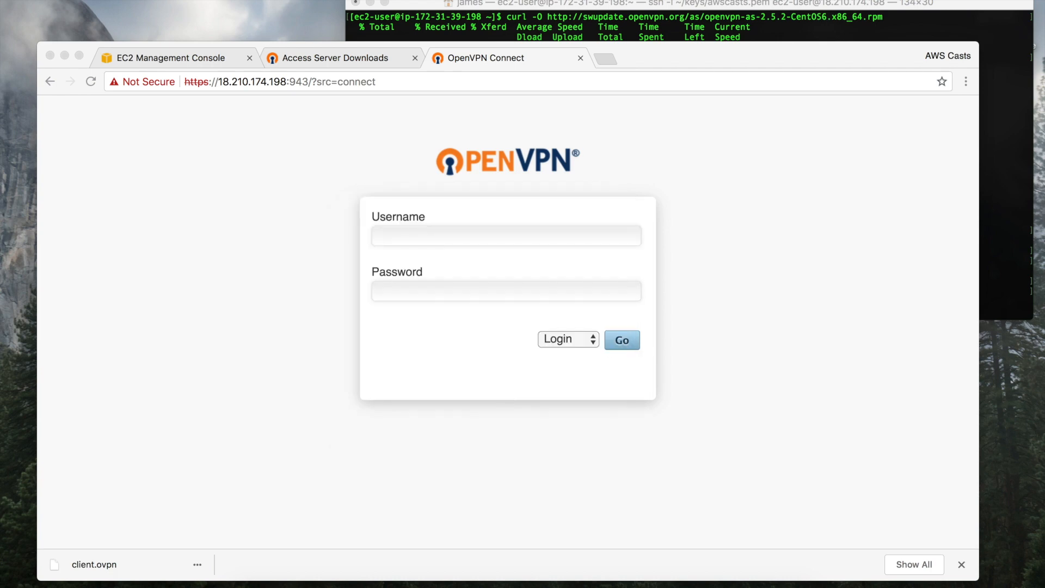
Sign in with the openvpn account password to complete the VPN connection
left_click_drag(710, 165, 497, 98)
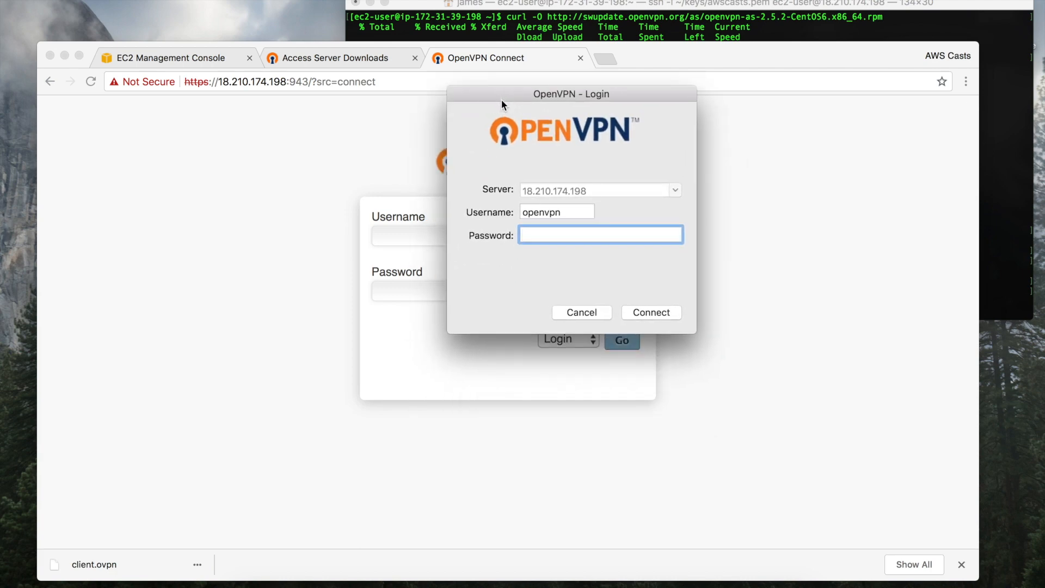
type("•••••••••")
left_click(643, 312)
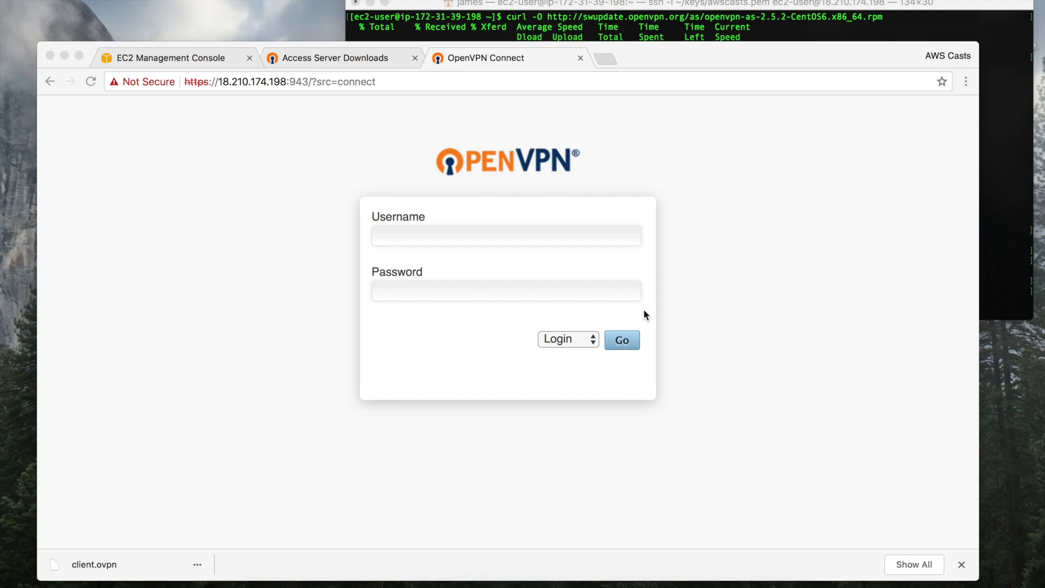
Check the VPN client status and select the server IP in the page address
left_click(667, 0)
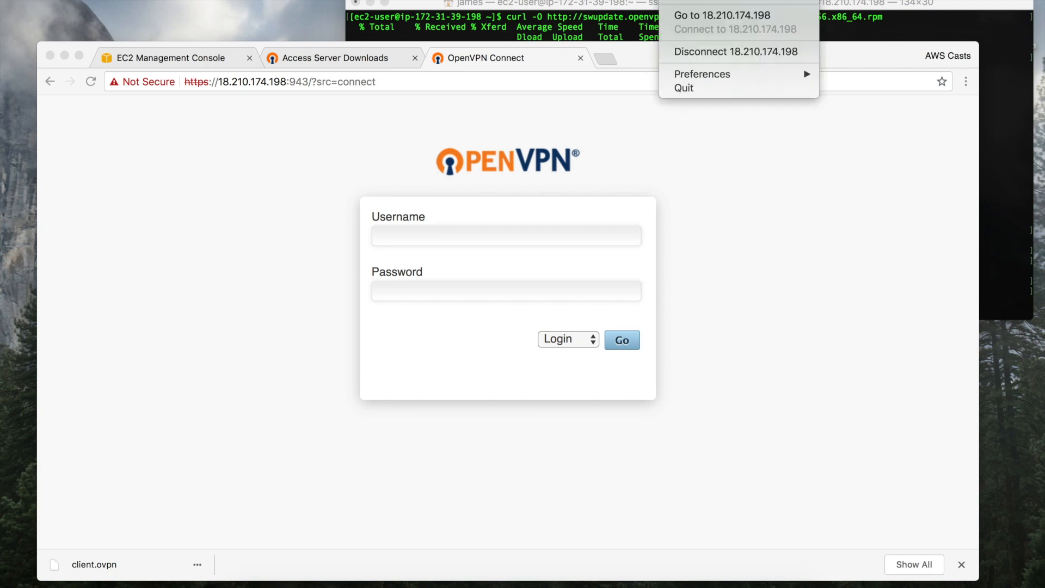
left_click(667, 0)
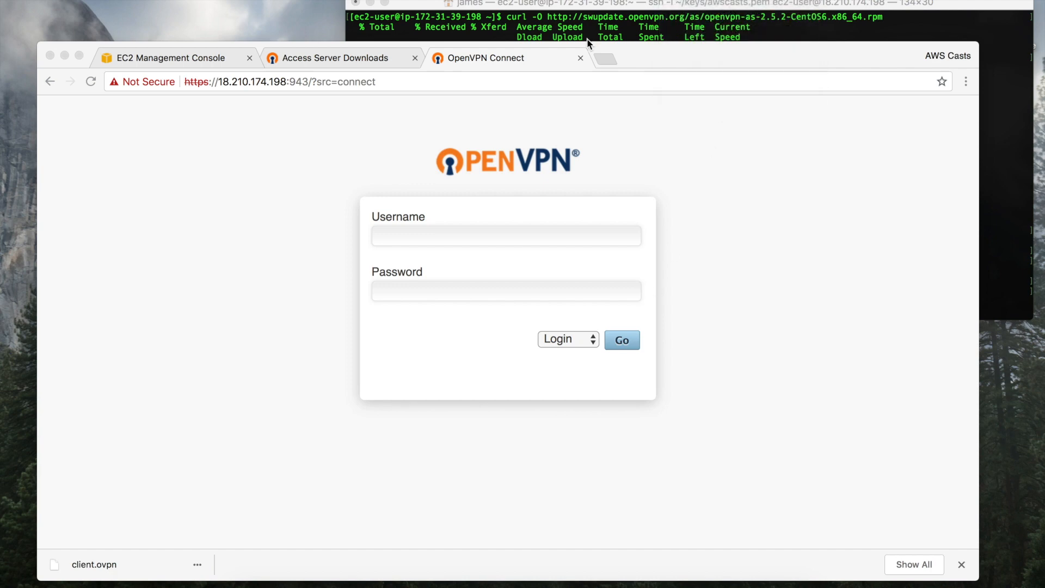
left_click(215, 81)
left_click(219, 81)
left_click_drag(218, 81, 282, 81)
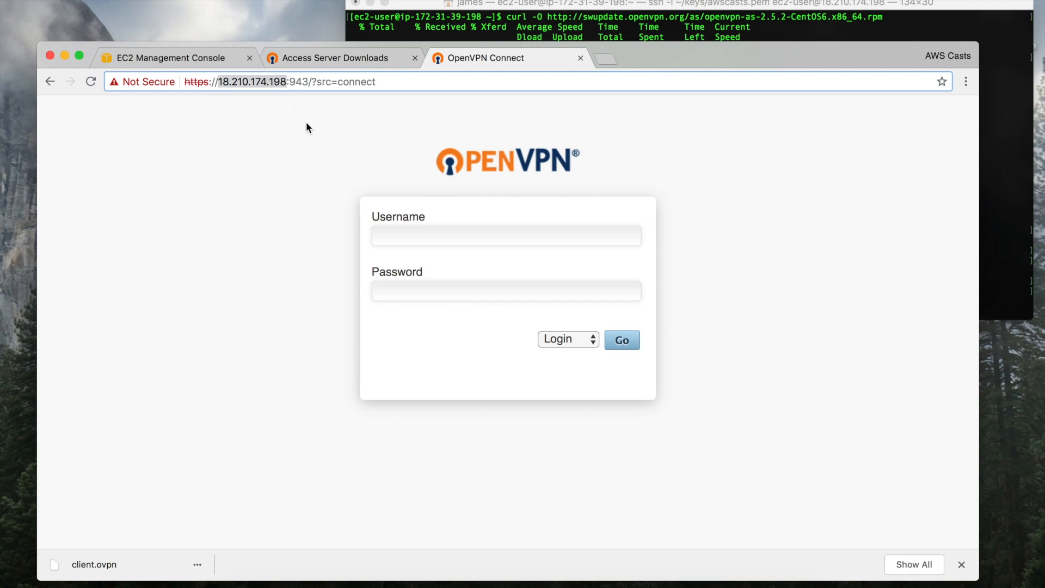
Search Google for 'whats my ip address' in a new tab and highlight the reported public IP
left_click(602, 60)
type("w")
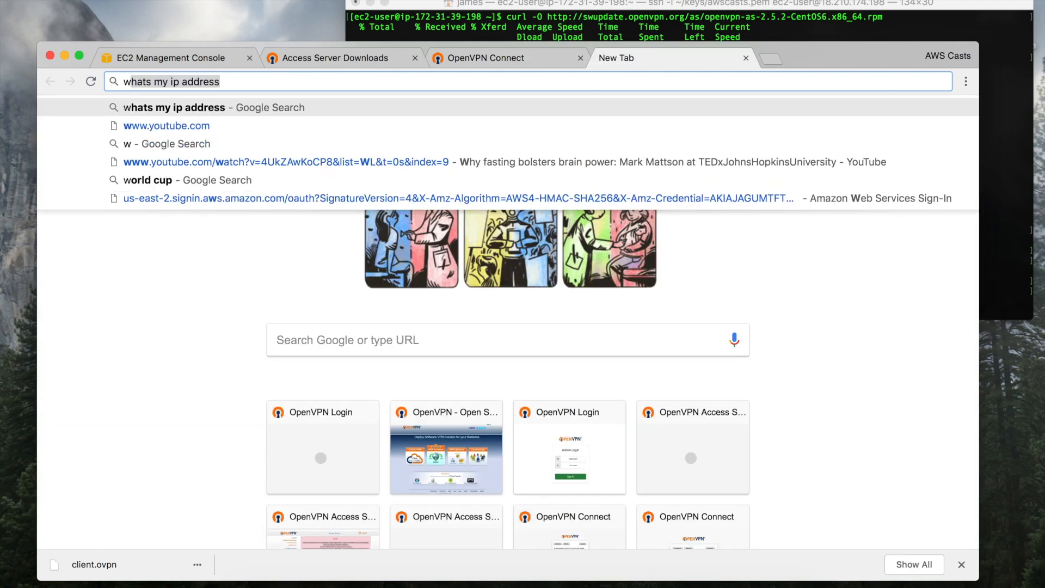
key("Return")
left_click(223, 248)
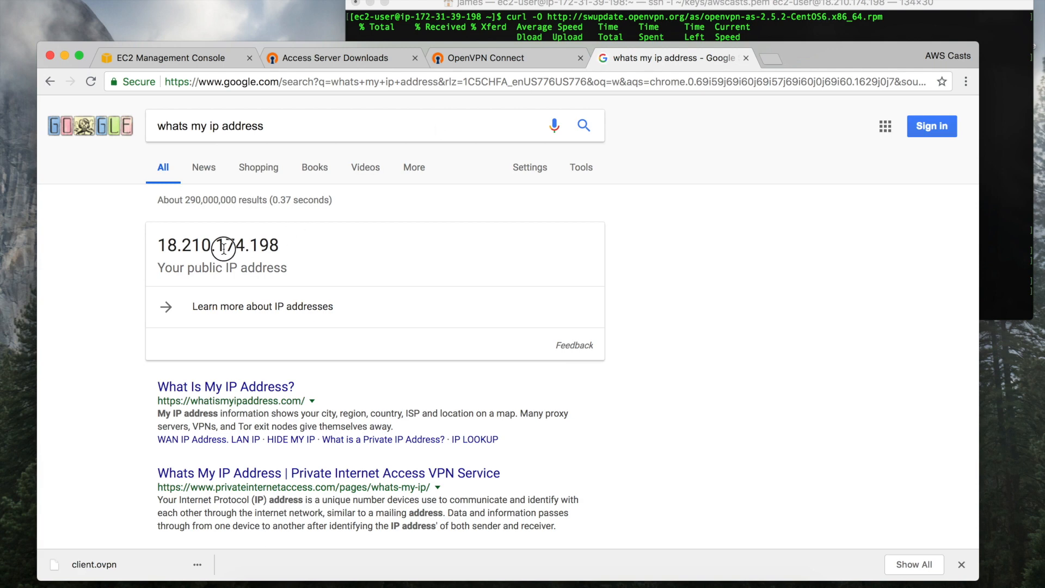
double_click(224, 248)
Review the VPN client's connection menu again, leaving the connection unchanged
left_click(665, 2)
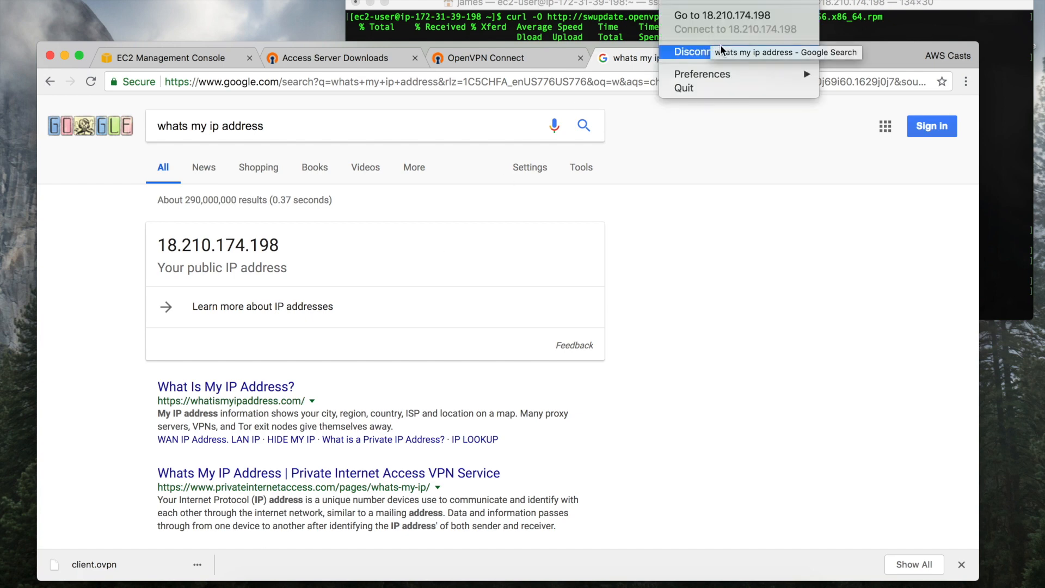
left_click(692, 271)
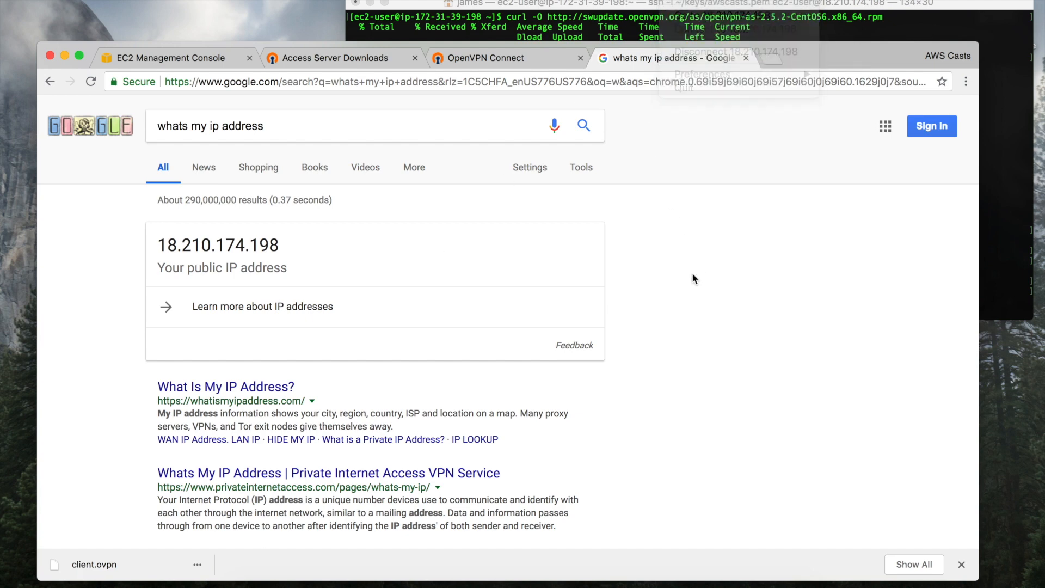
left_click(678, 6)
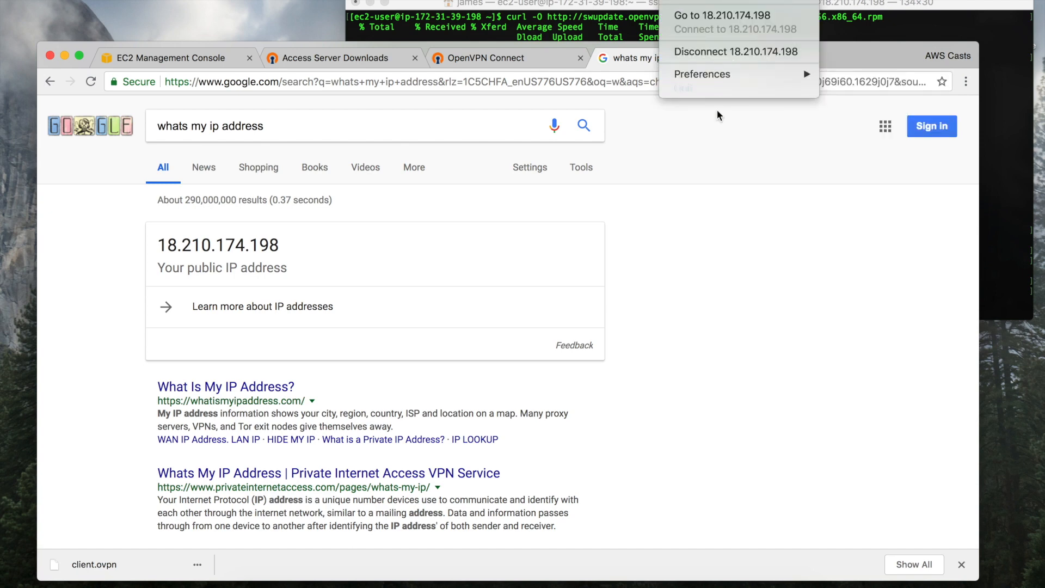
left_click(708, 178)
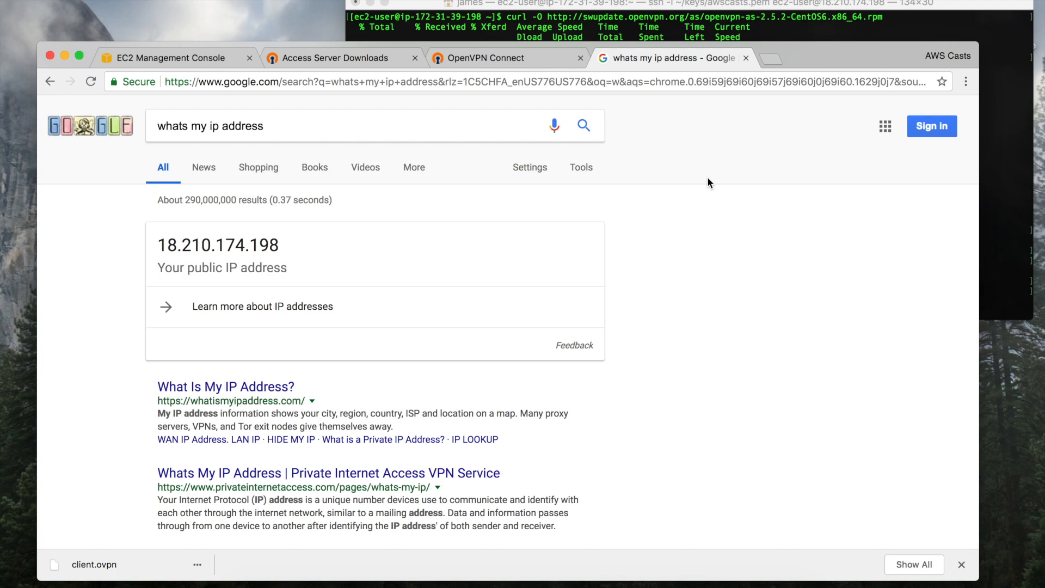